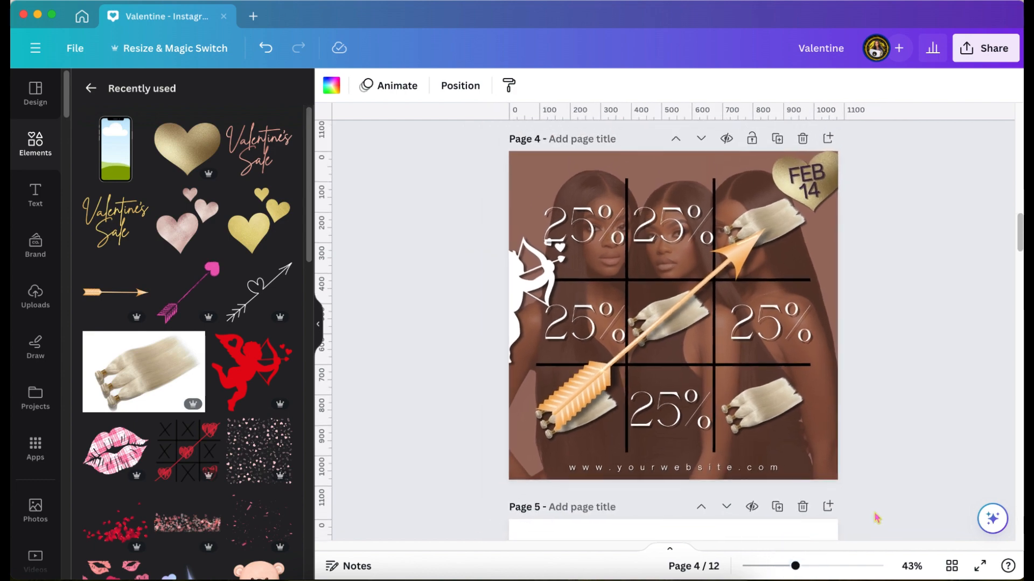
- Add a horizontal black line across the blank page 5 and set its line weight to 10
{"action": "scroll", "coordinate": [781, 457], "scroll_direction": "down", "scroll_amount": 5}
{"action": "left_click", "coordinate": [669, 371]}
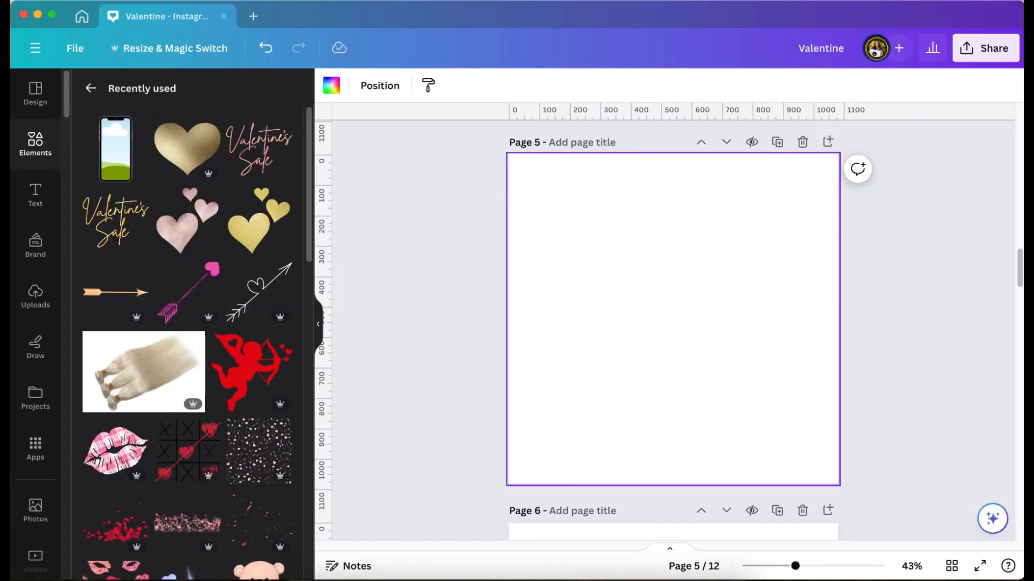
{"action": "key", "text": "l"}
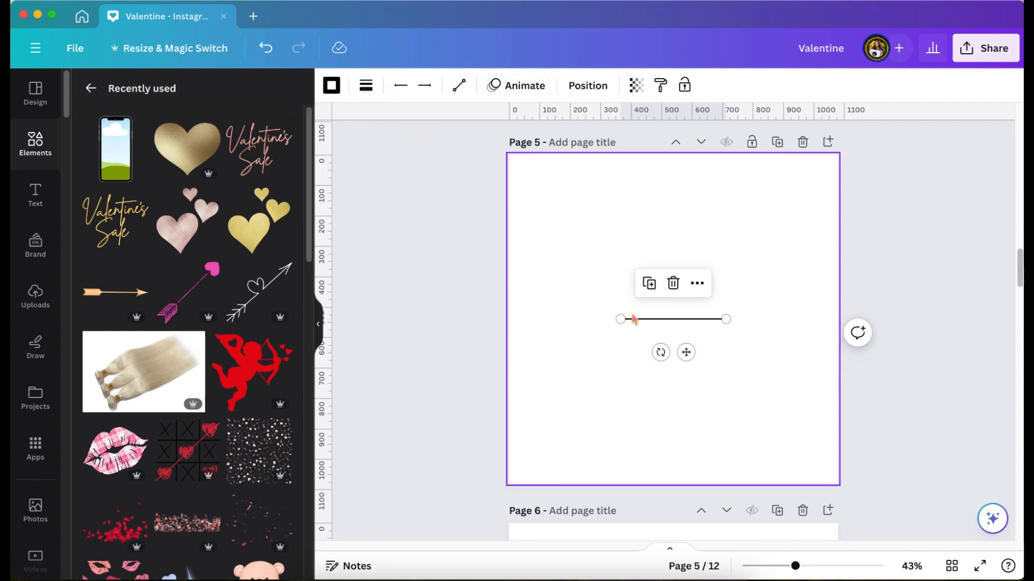
{"action": "left_click_drag", "start_coordinate": [619, 318], "coordinate": [544, 318]}
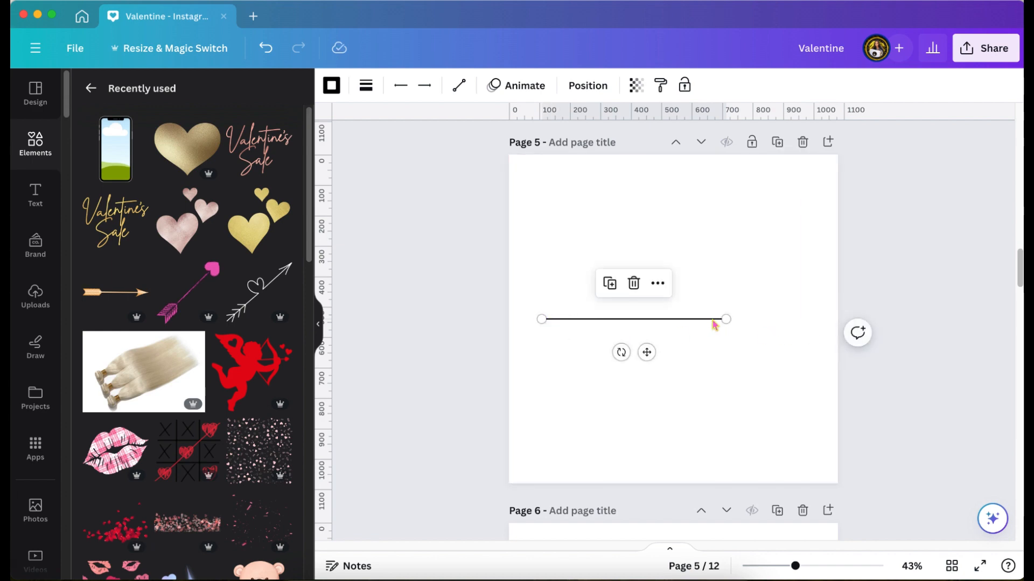
{"action": "left_click_drag", "start_coordinate": [726, 319], "coordinate": [803, 318]}
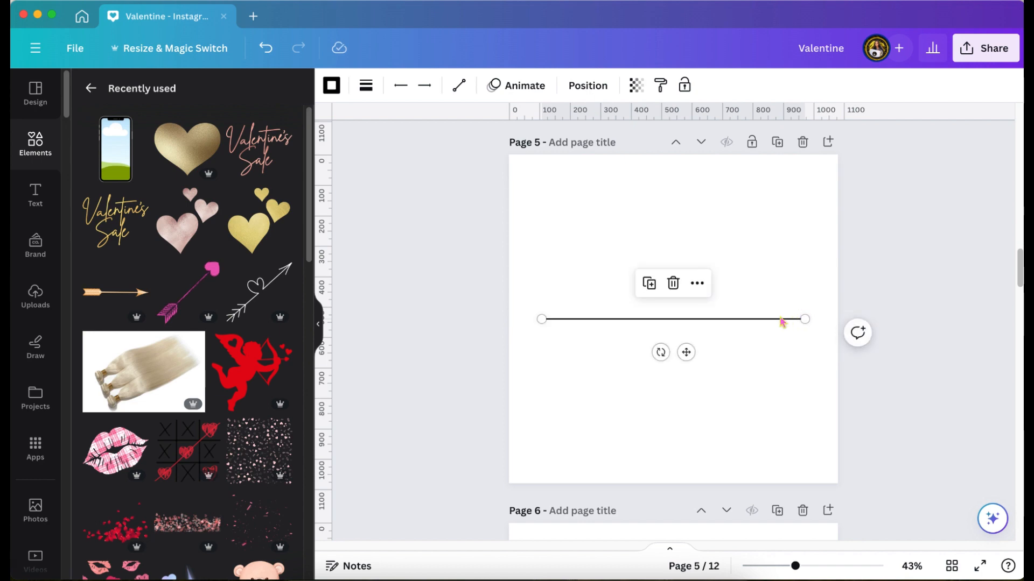
{"action": "left_click", "coordinate": [367, 92]}
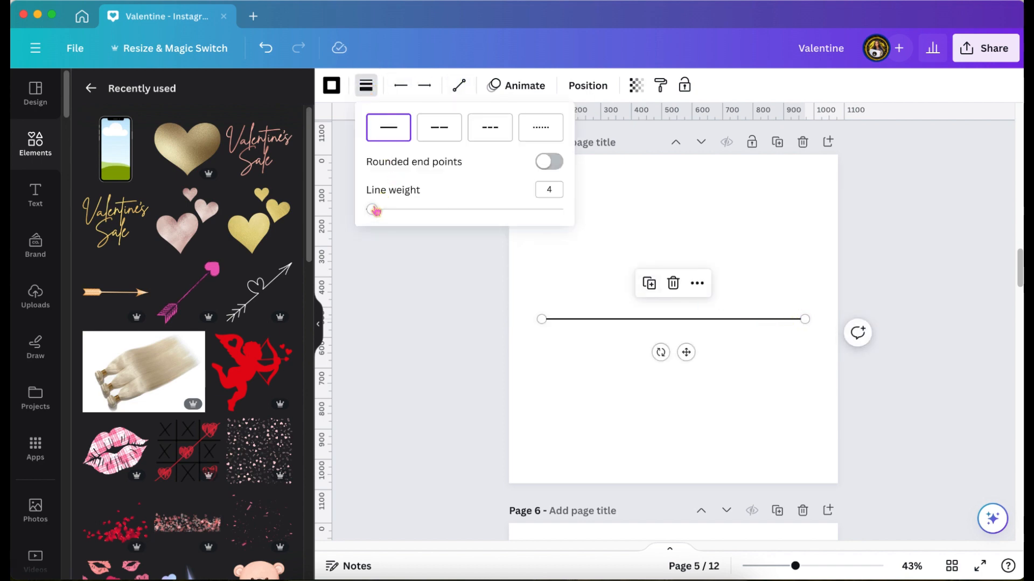
{"action": "left_click_drag", "start_coordinate": [373, 210], "coordinate": [383, 210]}
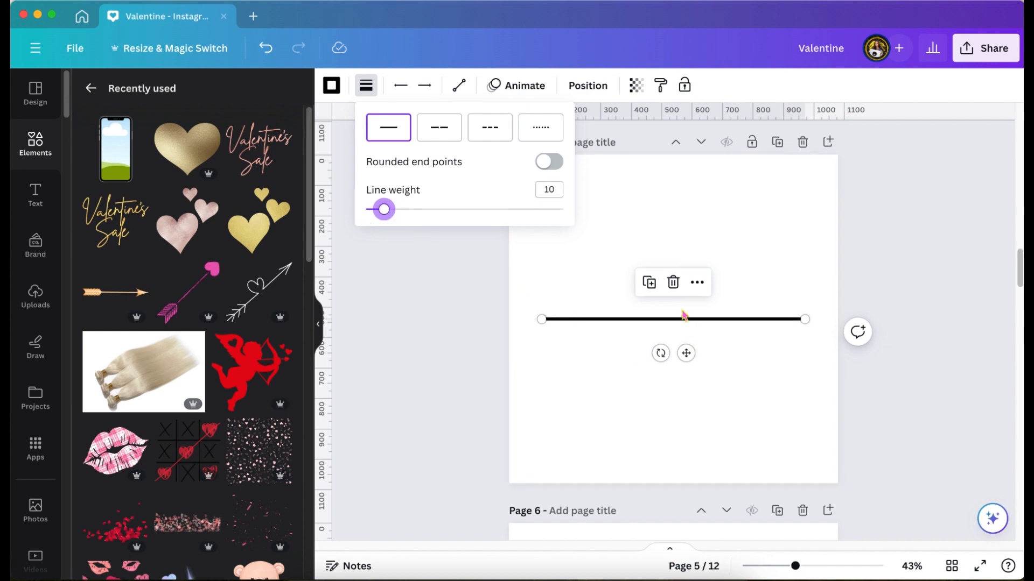
- Duplicate the line and arrange two horizontal and two vertical lines into a tic-tac-toe grid
{"action": "left_click", "coordinate": [648, 282]}
{"action": "left_click_drag", "start_coordinate": [688, 399], "coordinate": [692, 424]}
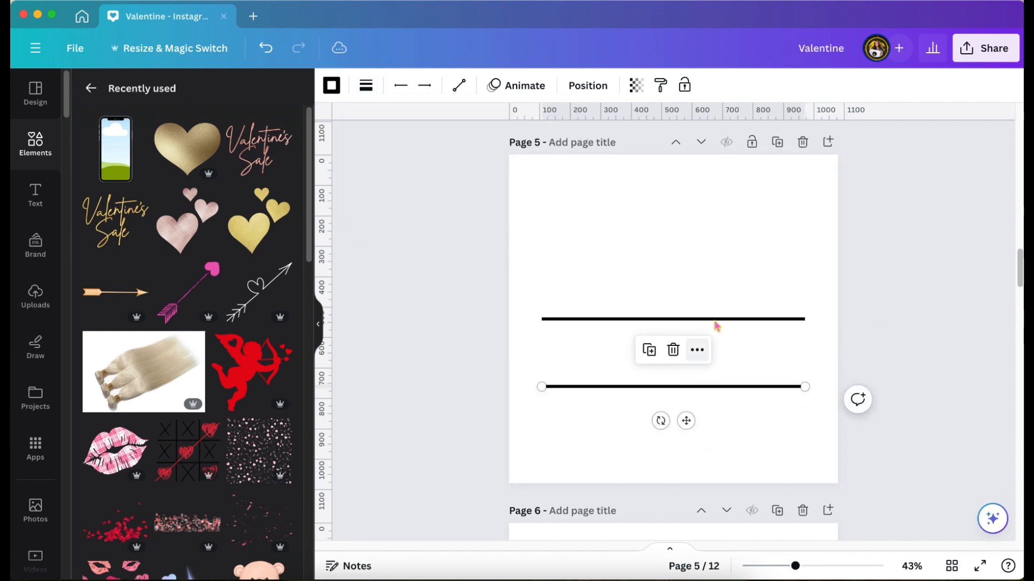
{"action": "left_click", "coordinate": [713, 319]}
{"action": "left_click_drag", "start_coordinate": [688, 358], "coordinate": [766, 313]}
{"action": "left_click", "coordinate": [649, 237]}
{"action": "left_click", "coordinate": [599, 152]}
{"action": "left_click", "coordinate": [925, 322]}
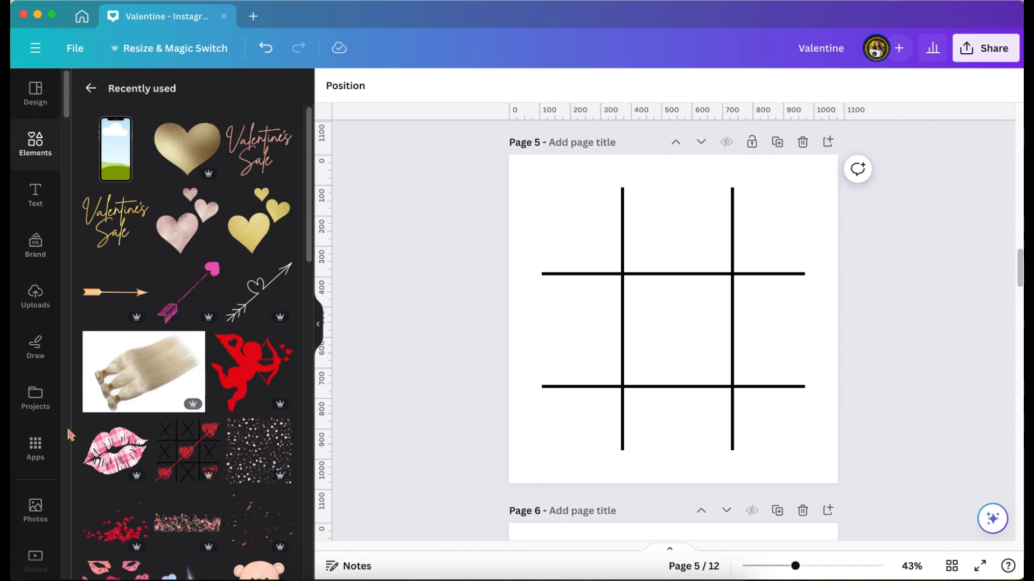
- Add the blonde hair bundle photo to the centre cell and give the page a red-to-pink gradient background
{"action": "left_click", "coordinate": [121, 397]}
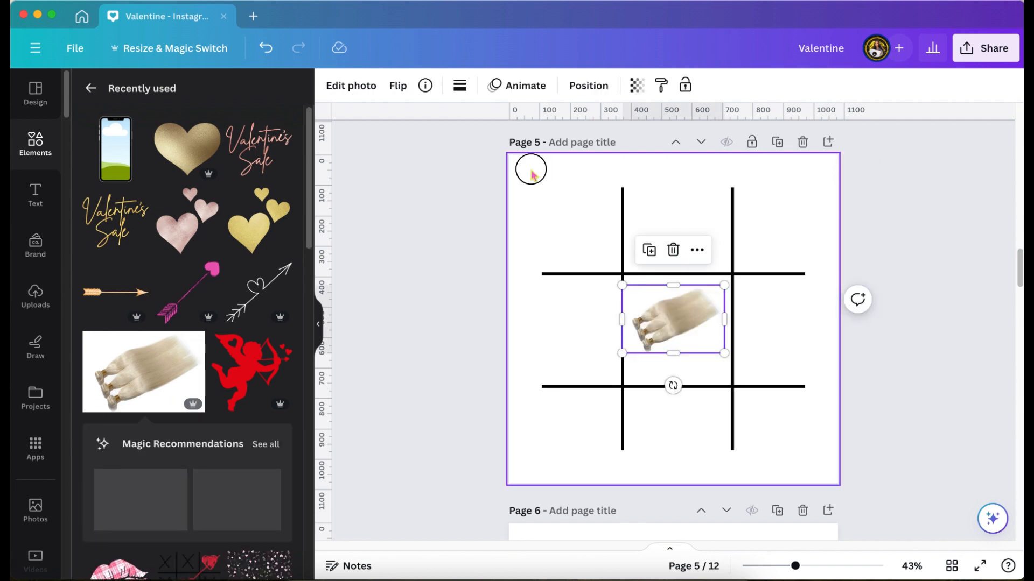
{"action": "left_click", "coordinate": [532, 172]}
{"action": "left_click", "coordinate": [331, 88]}
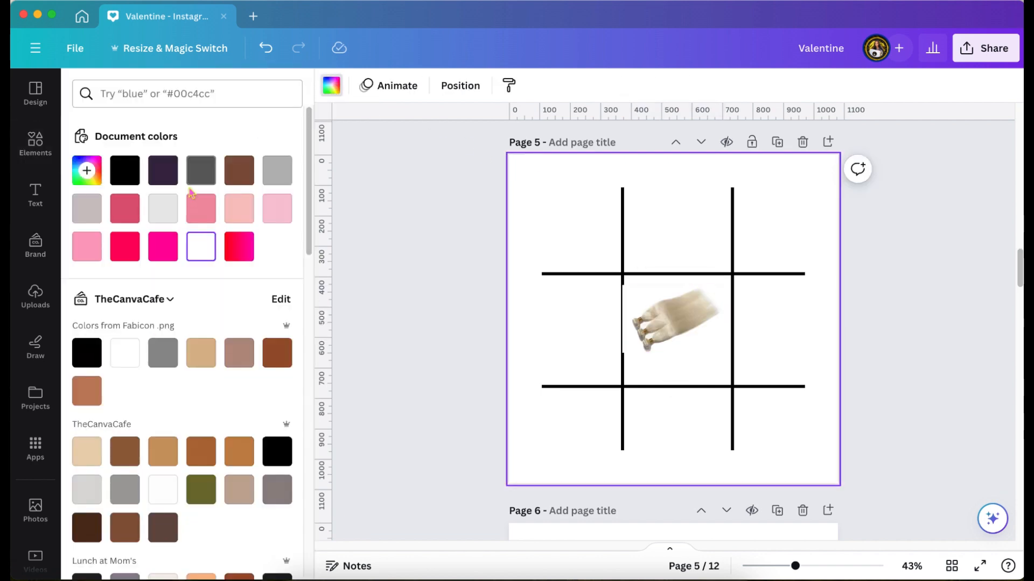
{"action": "left_click", "coordinate": [241, 177]}
{"action": "left_click", "coordinate": [278, 213]}
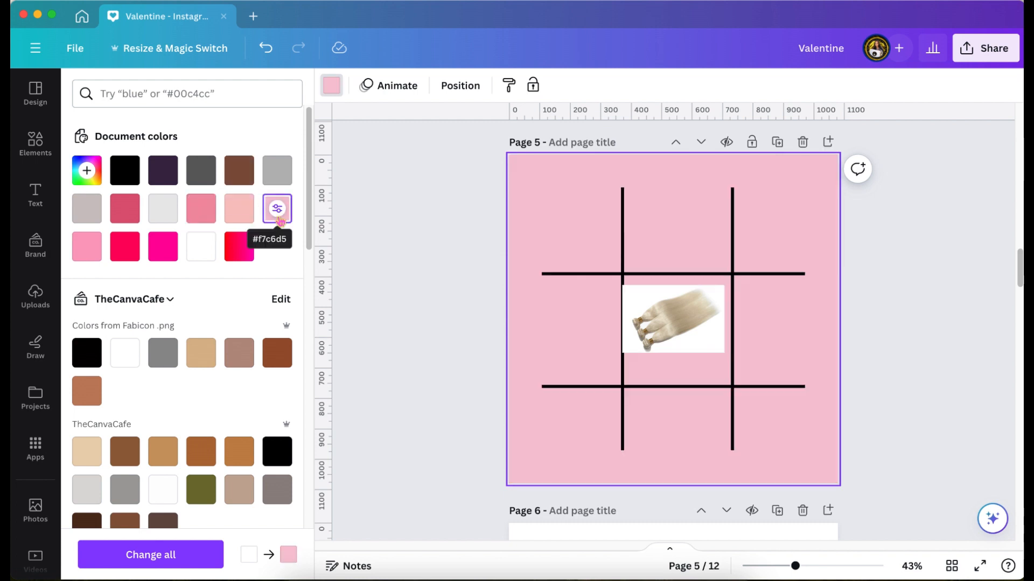
{"action": "left_click", "coordinate": [162, 246]}
{"action": "left_click", "coordinate": [237, 245]}
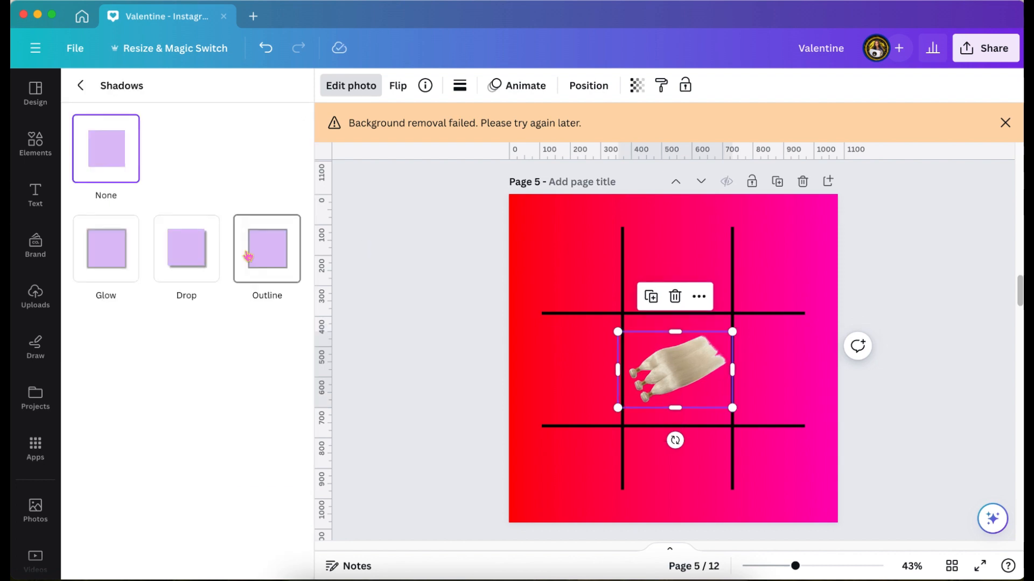
- Give the hair bundle cutout a drop shadow and place copies in the upper-right and lower-left grid cells
{"action": "left_click", "coordinate": [197, 247]}
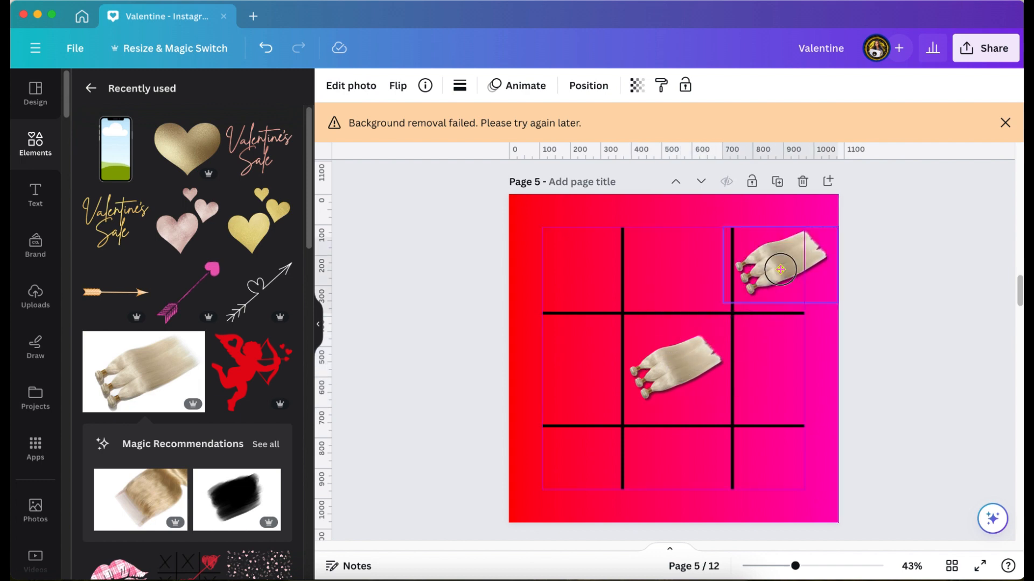
{"action": "left_click", "coordinate": [772, 265]}
{"action": "left_click", "coordinate": [676, 366]}
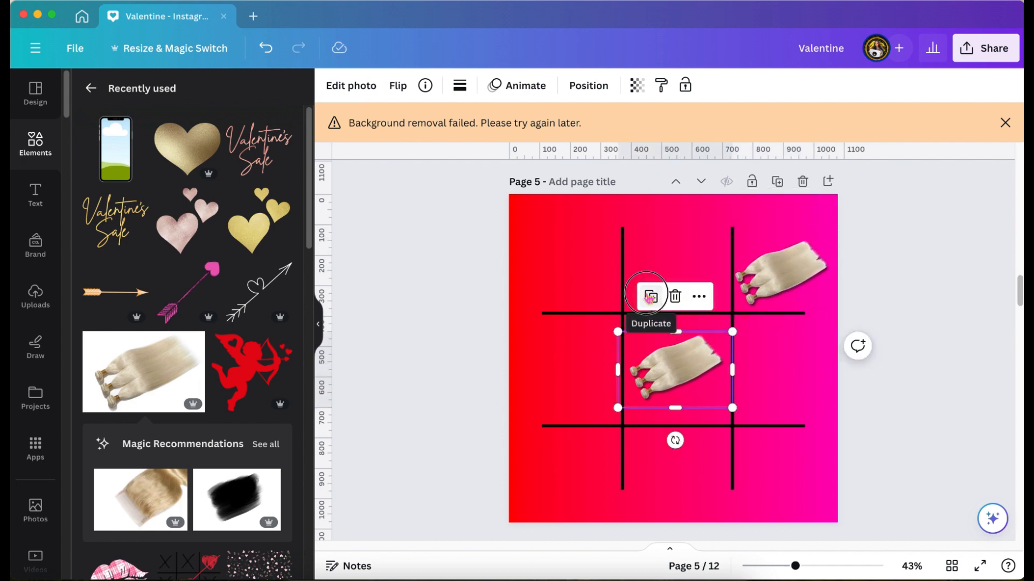
{"action": "left_click", "coordinate": [651, 295]}
{"action": "left_click_drag", "start_coordinate": [686, 377], "coordinate": [574, 460]}
- Add a "25%" text to the page in the Sirenik font
{"action": "type", "text": "text"}
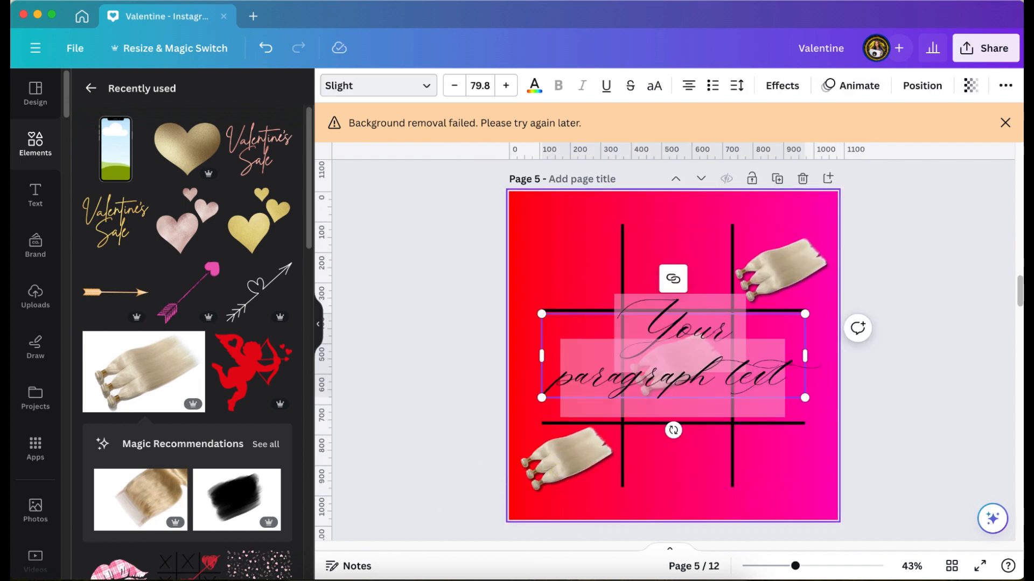
{"action": "type", "text": "25%"}
{"action": "left_click", "coordinate": [377, 86]}
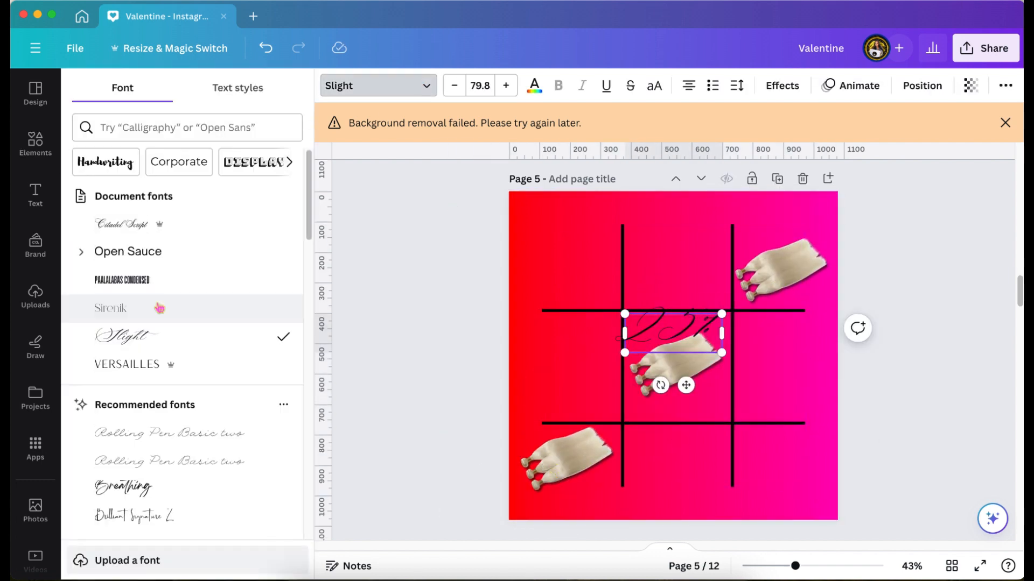
{"action": "left_click", "coordinate": [153, 252]}
{"action": "left_click_drag", "start_coordinate": [686, 385], "coordinate": [611, 362]}
{"action": "left_click", "coordinate": [111, 308]}
- Colour the "25%" text white and enlarge it to font size 130
{"action": "scroll", "coordinate": [592, 323], "scroll_direction": "up", "scroll_amount": 2}
{"action": "left_click", "coordinate": [533, 85]}
{"action": "left_click", "coordinate": [200, 247]}
{"action": "left_click_drag", "start_coordinate": [534, 310], "coordinate": [521, 301]}
- Place copies of the "25%" text in the upper-middle, middle-right and middle-left grid cells
{"action": "left_click", "coordinate": [599, 275]}
{"action": "left_click_drag", "start_coordinate": [592, 345], "coordinate": [684, 340]}
{"action": "scroll", "coordinate": [849, 424], "scroll_direction": "down", "scroll_amount": 2}
{"action": "left_click", "coordinate": [702, 172]}
{"action": "left_click_drag", "start_coordinate": [688, 237], "coordinate": [785, 321]}
{"action": "left_click", "coordinate": [579, 228]}
{"action": "left_click", "coordinate": [601, 173]}
{"action": "left_click_drag", "start_coordinate": [584, 240], "coordinate": [577, 328]}
- Fill the bottom row with a copy of the hair bundle in the middle cell and "25%" in the right cell
{"action": "left_click", "coordinate": [663, 325]}
{"action": "left_click", "coordinate": [655, 261]}
{"action": "left_click_drag", "start_coordinate": [665, 328], "coordinate": [665, 410]}
{"action": "left_click", "coordinate": [778, 319]}
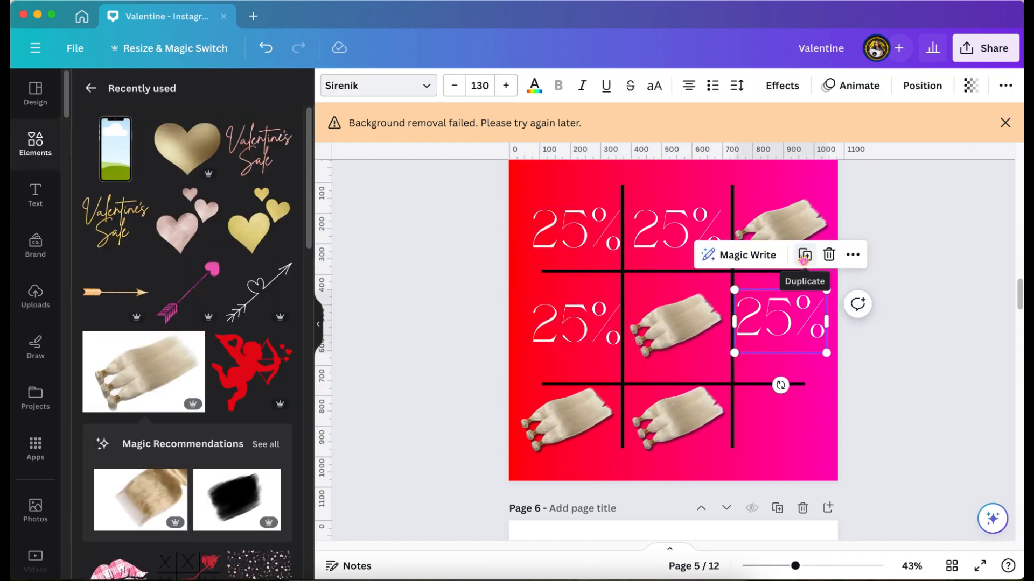
{"action": "left_click", "coordinate": [804, 257]}
{"action": "left_click_drag", "start_coordinate": [787, 333], "coordinate": [787, 426]}
{"action": "left_click", "coordinate": [896, 283]}
{"action": "scroll", "coordinate": [898, 284], "scroll_direction": "up", "scroll_amount": 1}
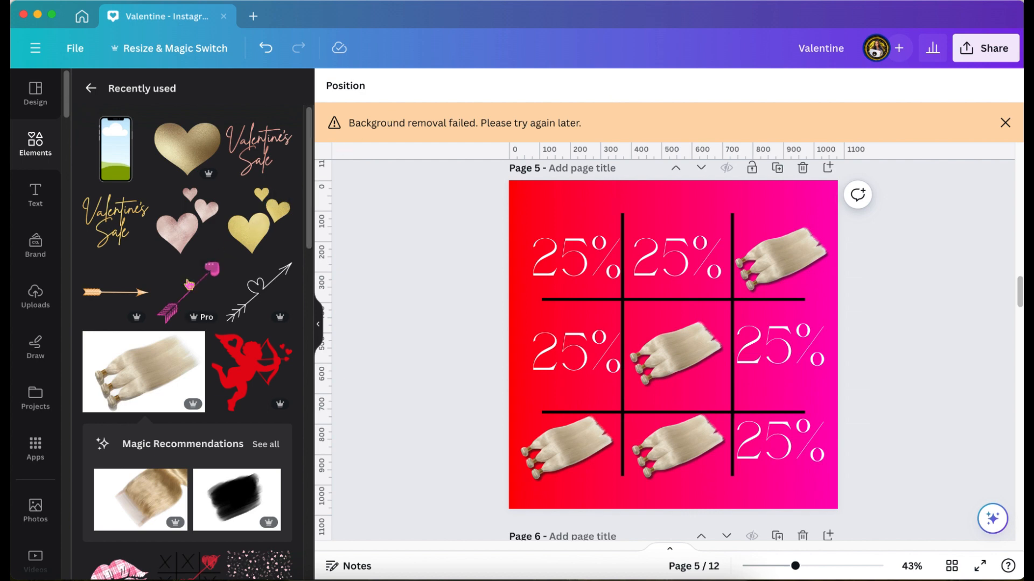
- Add the red Cupid graphic partly off the page's left edge and recolour it white
{"action": "left_click", "coordinate": [252, 372]}
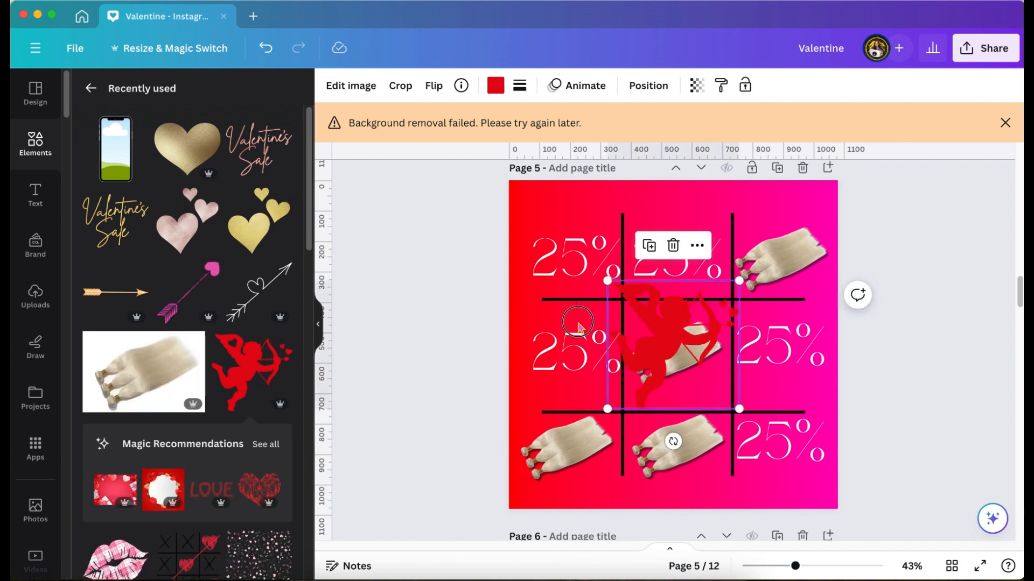
{"action": "left_click_drag", "start_coordinate": [678, 321], "coordinate": [545, 291]}
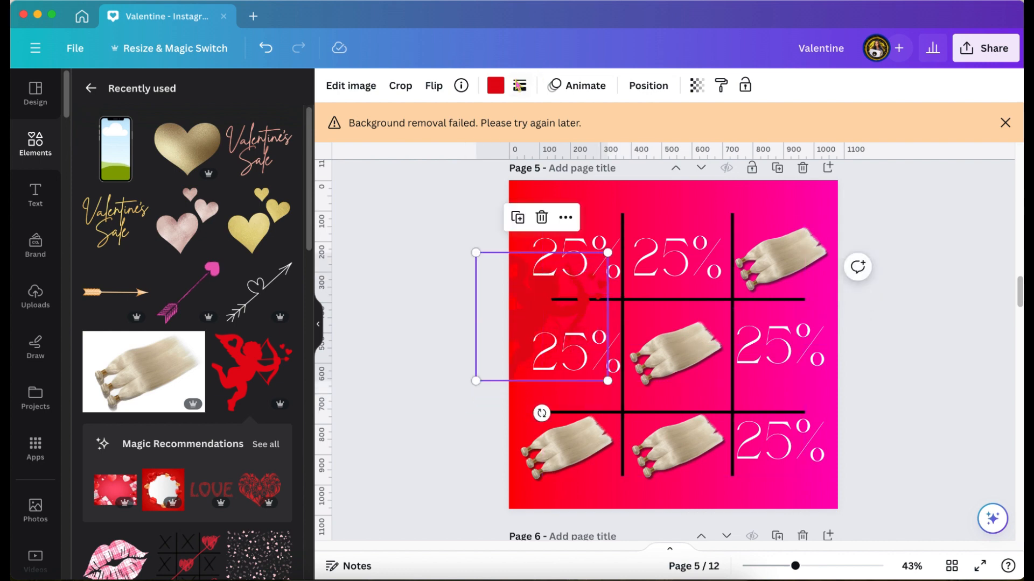
{"action": "left_click", "coordinate": [495, 86]}
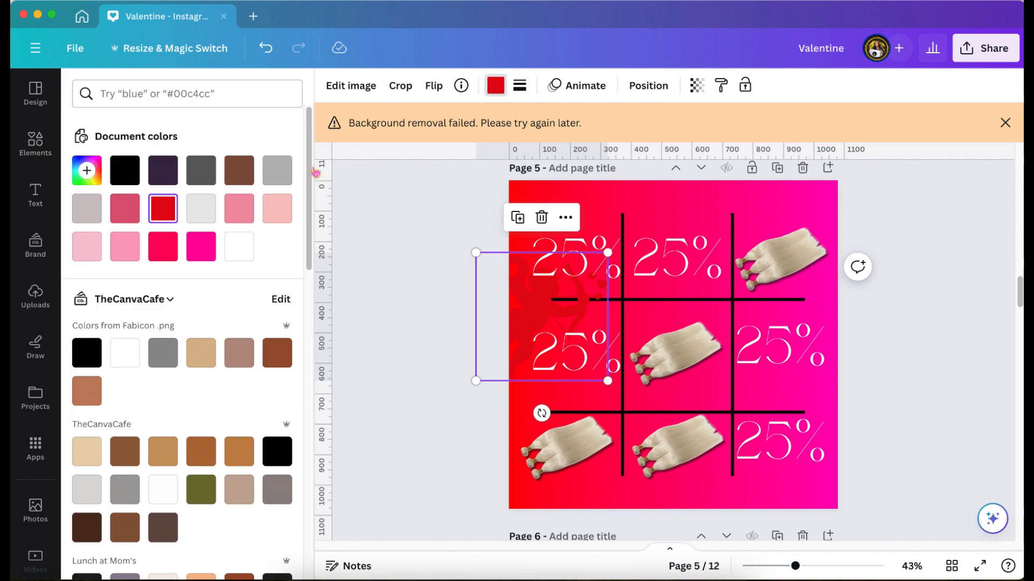
{"action": "left_click", "coordinate": [202, 249]}
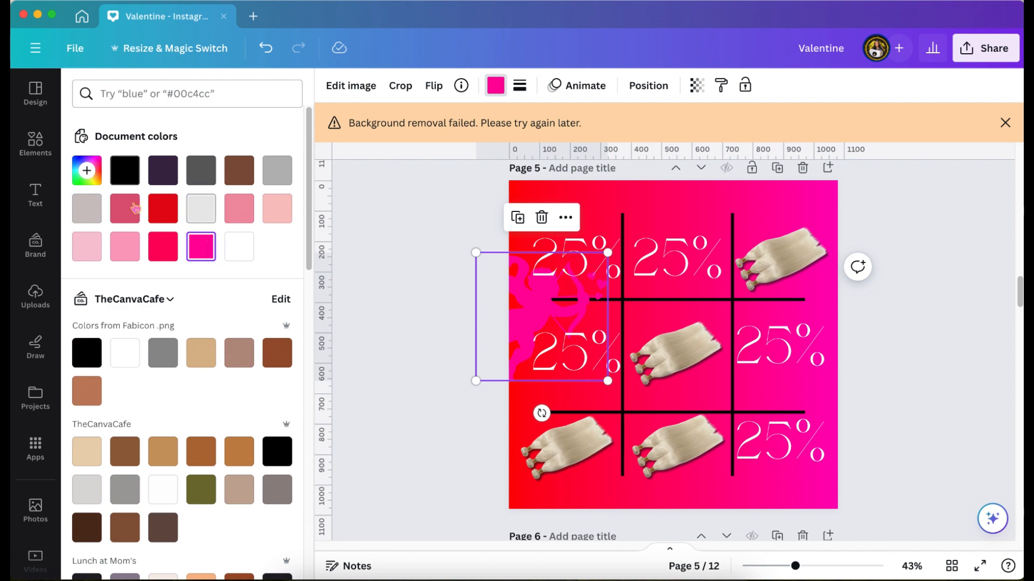
{"action": "left_click", "coordinate": [245, 253]}
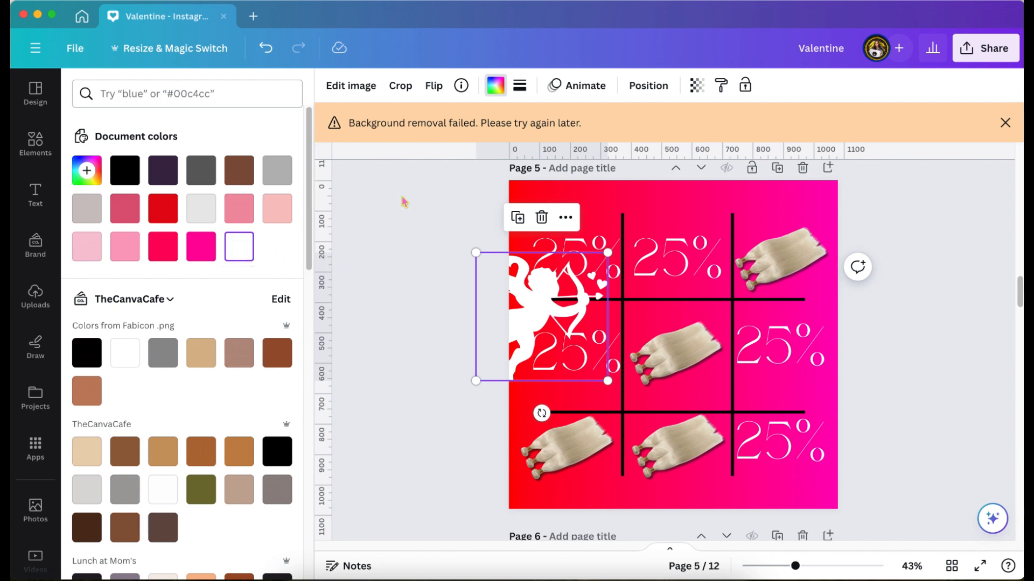
- Apply the Cherry Duotone effect to the Cupid with both shadows and highlights set to white
{"action": "left_click", "coordinate": [376, 95]}
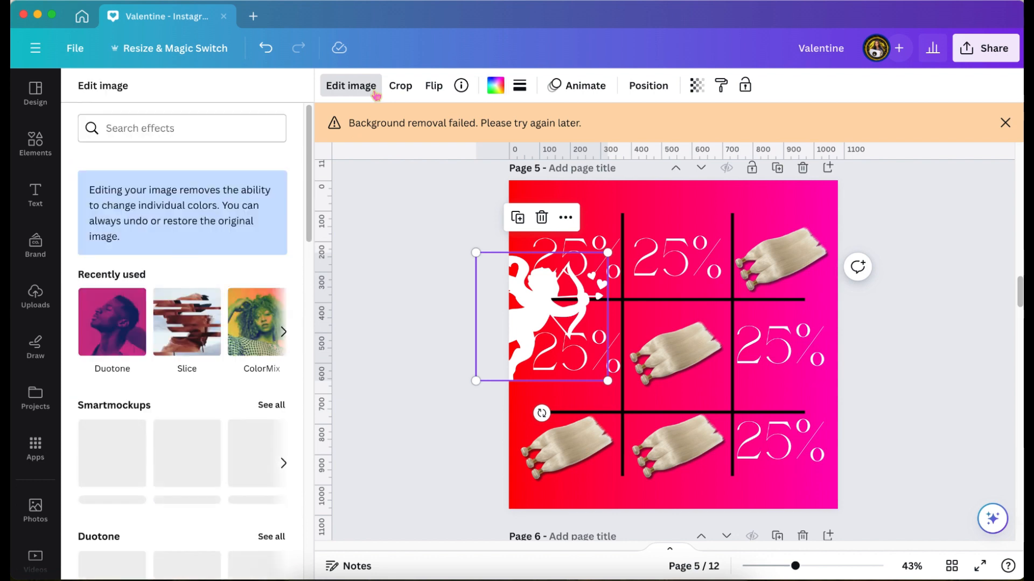
{"action": "left_click", "coordinate": [112, 322]}
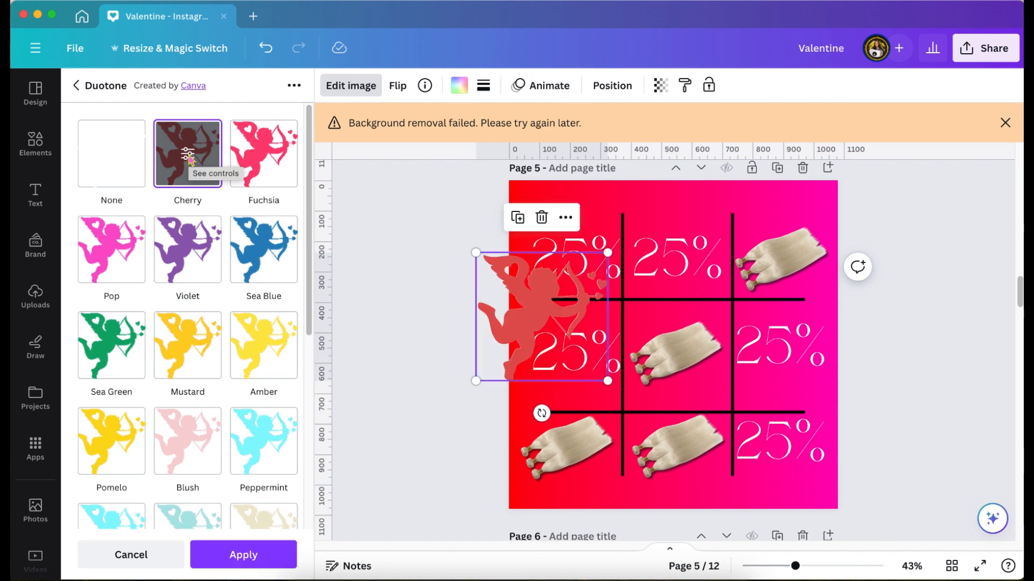
{"action": "left_click", "coordinate": [189, 157]}
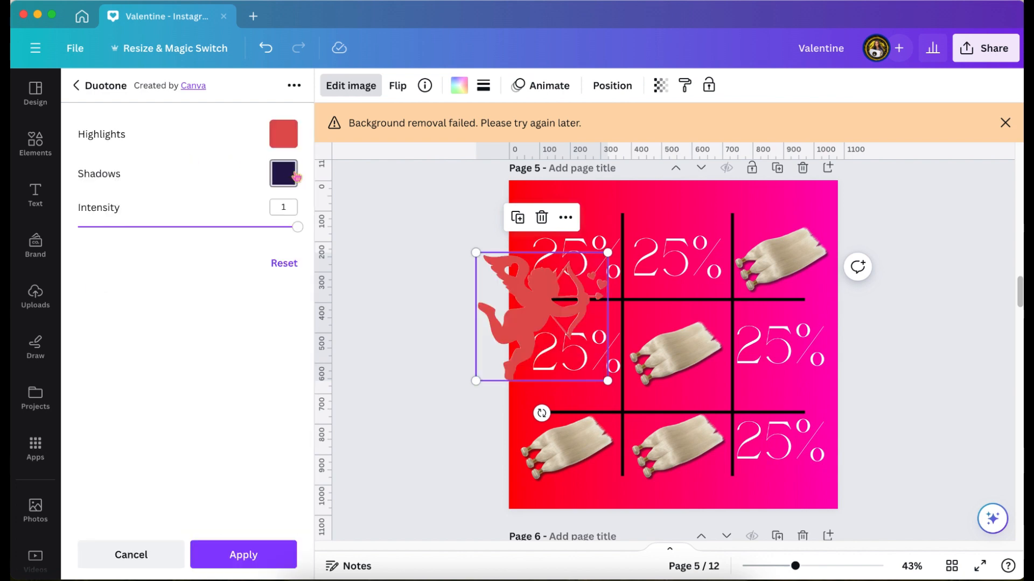
{"action": "left_click", "coordinate": [293, 185]}
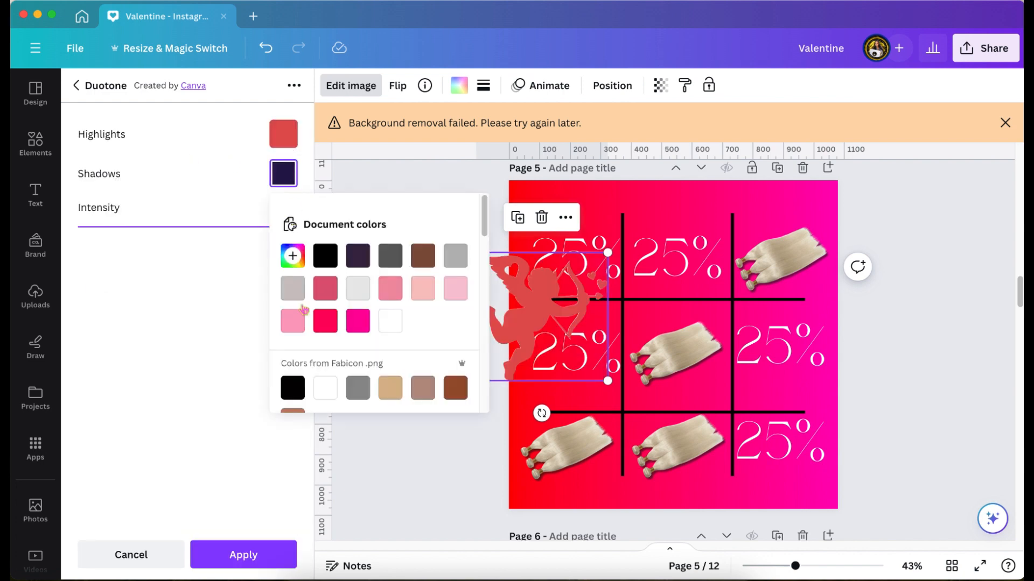
{"action": "left_click", "coordinate": [392, 323]}
{"action": "left_click", "coordinate": [289, 141]}
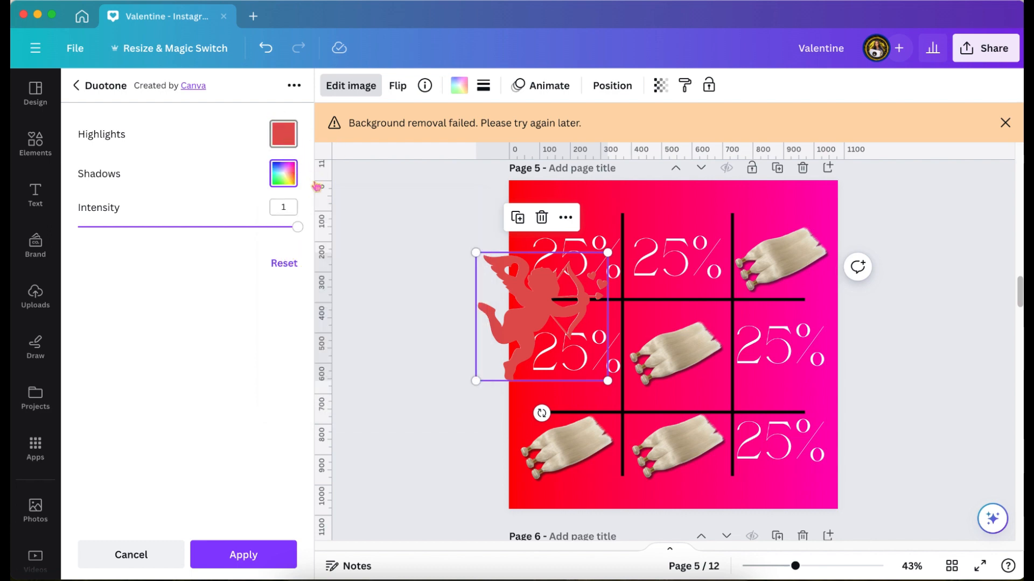
{"action": "left_click", "coordinate": [289, 144]}
{"action": "left_click", "coordinate": [386, 283]}
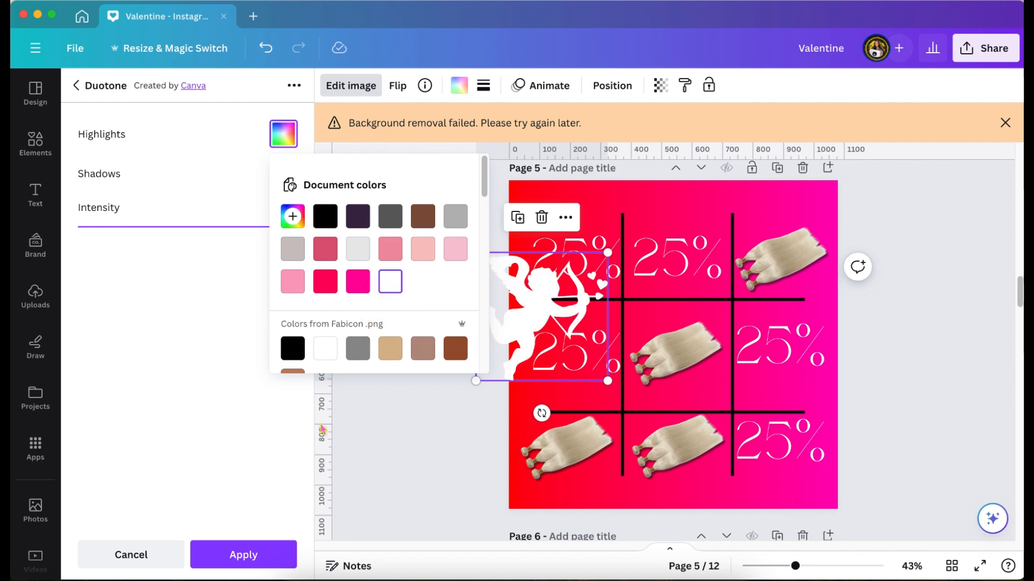
{"action": "left_click", "coordinate": [243, 554]}
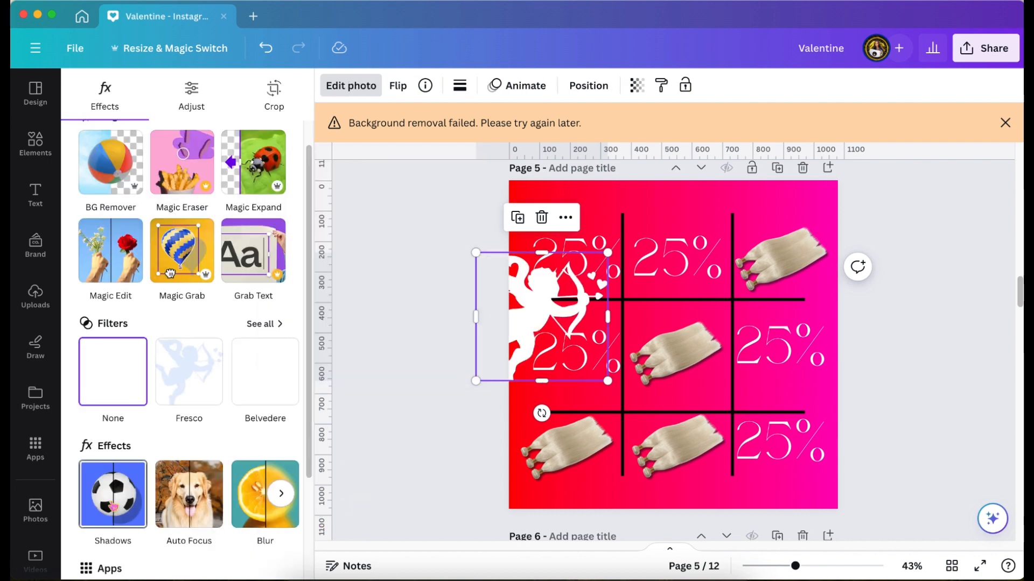
- Give the Cupid a drop shadow and shift it further off the page's left edge
{"action": "left_click", "coordinate": [114, 506]}
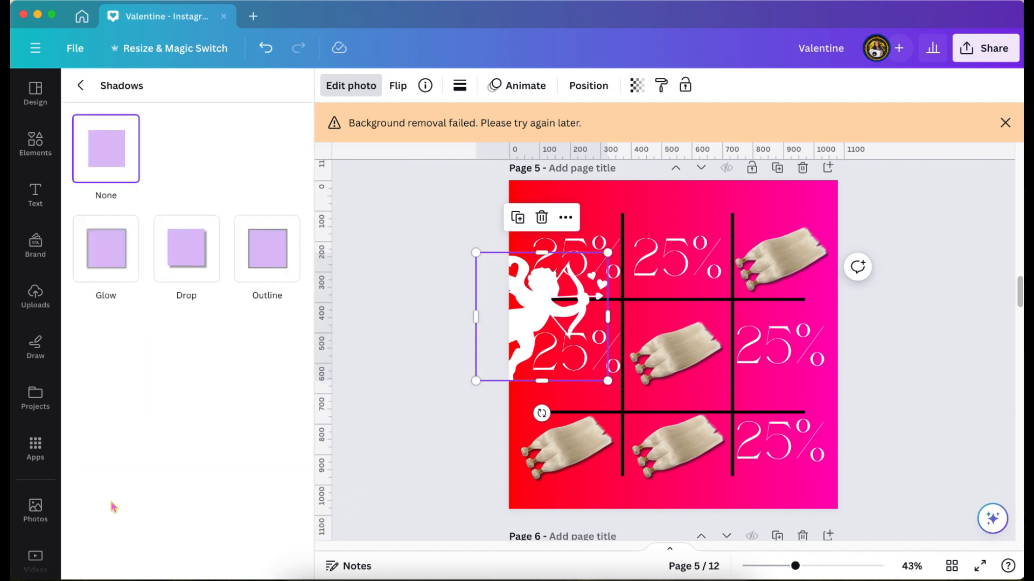
{"action": "left_click", "coordinate": [189, 248]}
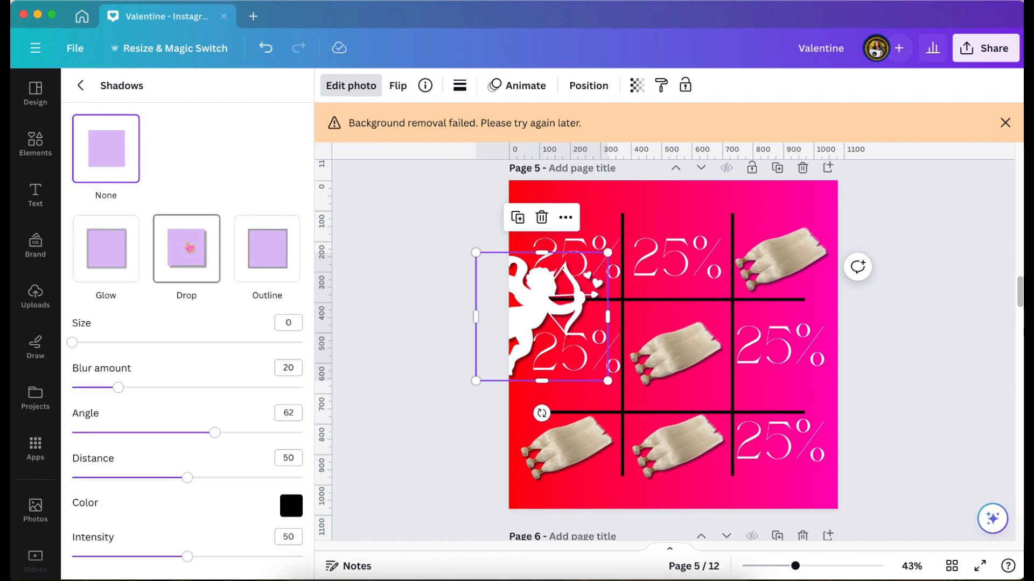
{"action": "left_click_drag", "start_coordinate": [517, 303], "coordinate": [496, 316]}
{"action": "left_click_drag", "start_coordinate": [522, 422], "coordinate": [478, 337]}
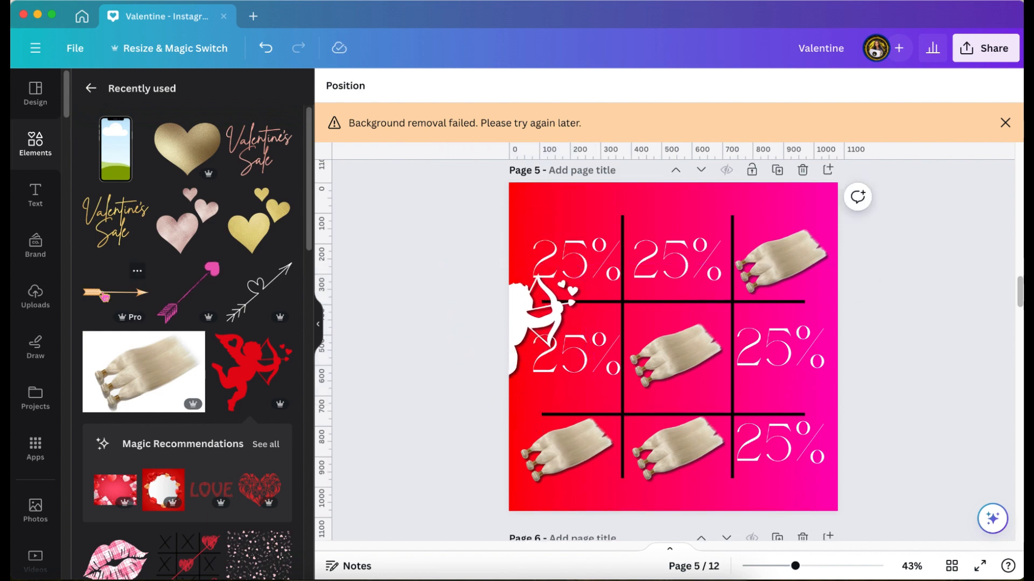
- Add the recently used gold arrow and tilt it diagonally across the three hair bundles from lower left to upper right
{"action": "left_click", "coordinate": [115, 292]}
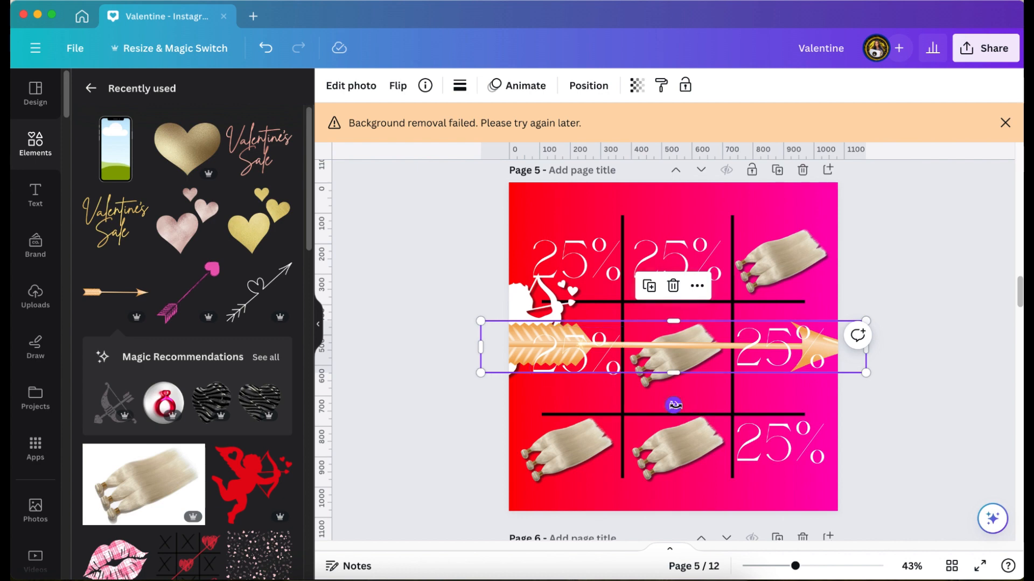
{"action": "left_click_drag", "start_coordinate": [674, 405], "coordinate": [709, 395]}
{"action": "left_click_drag", "start_coordinate": [844, 255], "coordinate": [784, 307]}
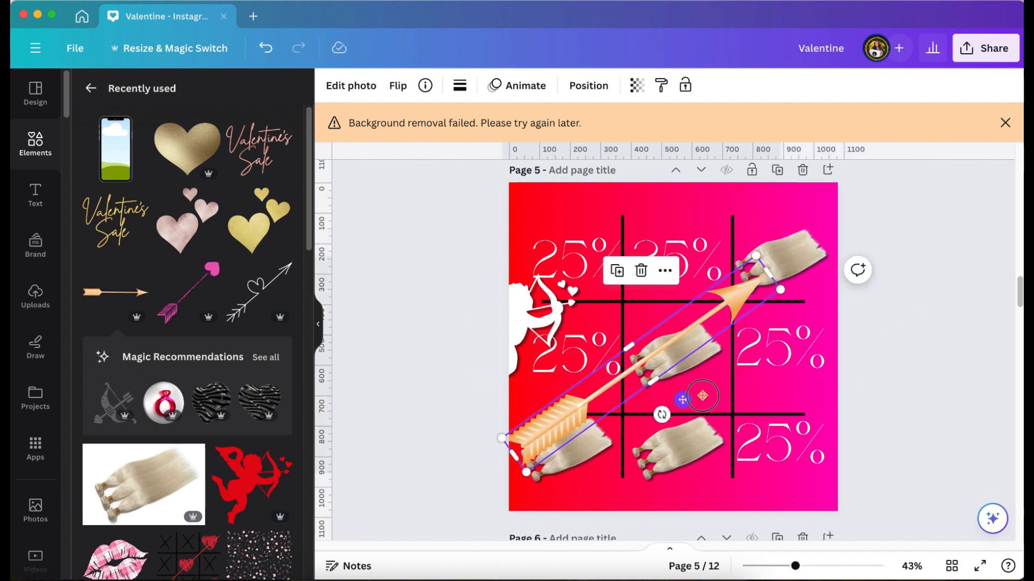
{"action": "left_click_drag", "start_coordinate": [702, 396], "coordinate": [737, 387]}
- Give the gold arrow a Drop shadow
{"action": "left_click", "coordinate": [350, 86]}
{"action": "left_click", "coordinate": [127, 541]}
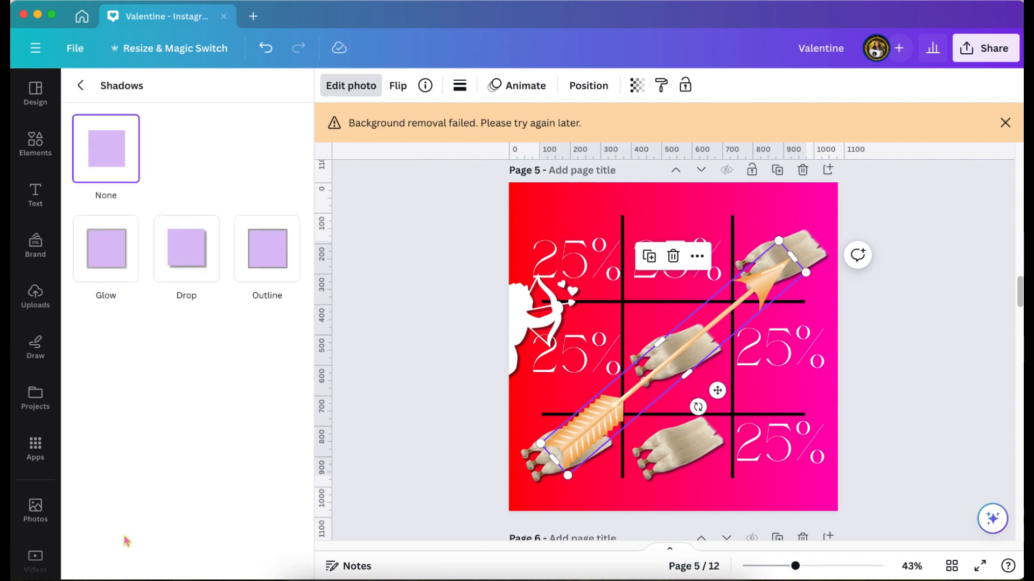
{"action": "left_click", "coordinate": [183, 251]}
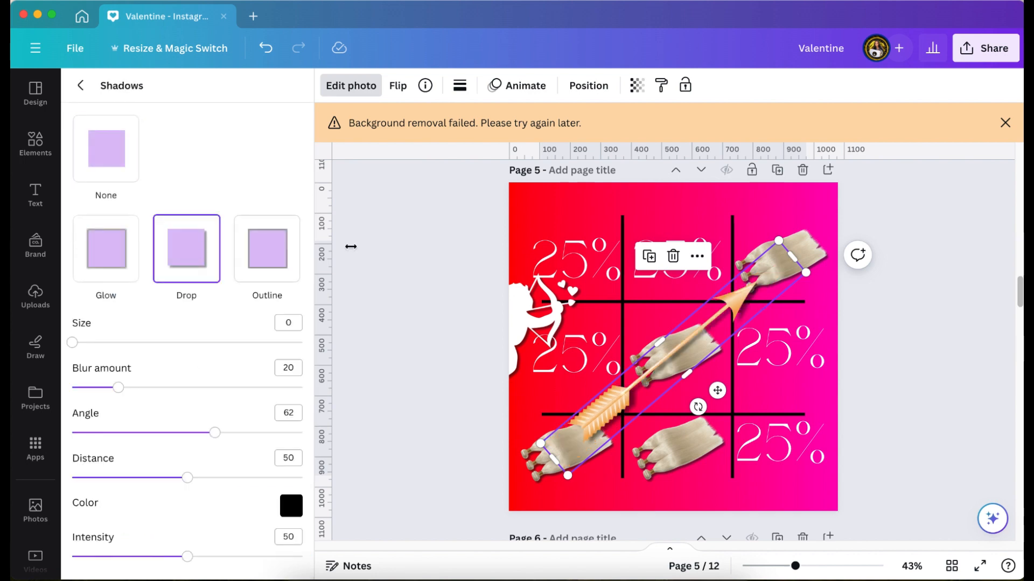
{"action": "left_click", "coordinate": [437, 265]}
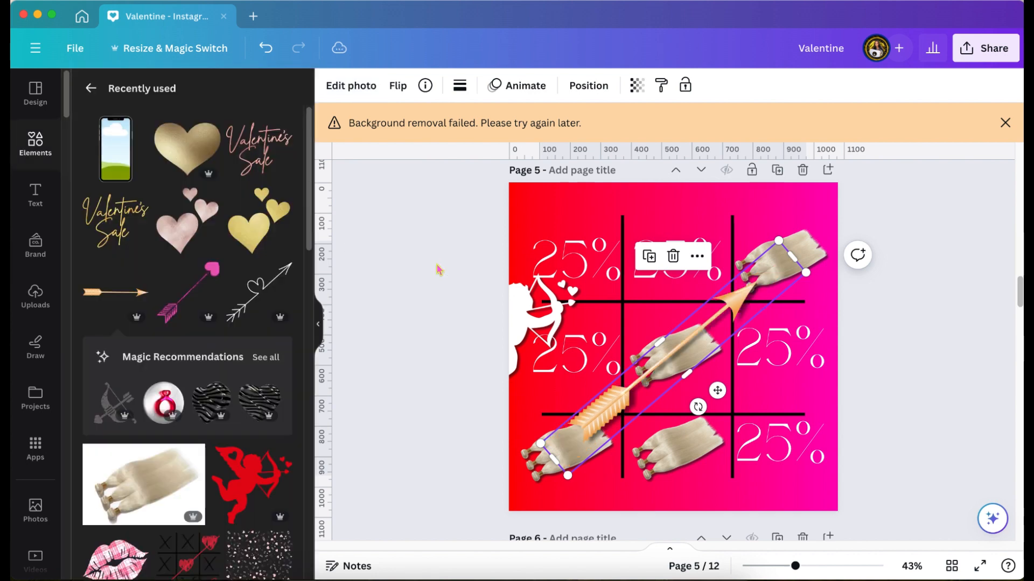
{"action": "left_click_drag", "start_coordinate": [795, 566], "coordinate": [806, 565]}
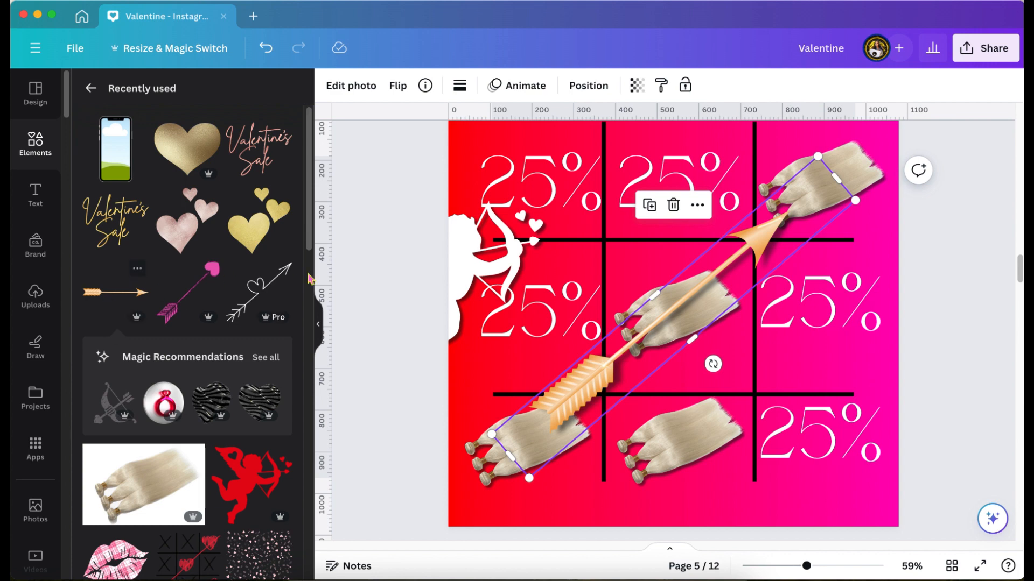
{"action": "left_click", "coordinate": [374, 293]}
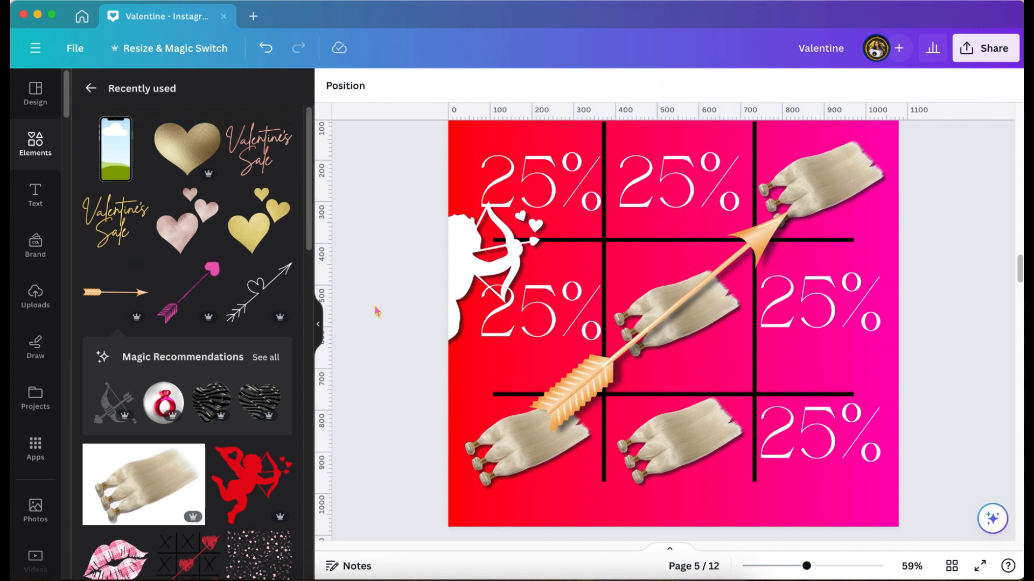
{"action": "scroll", "coordinate": [376, 313], "scroll_direction": "up", "scroll_amount": 1}
{"action": "type", "text": "website"}
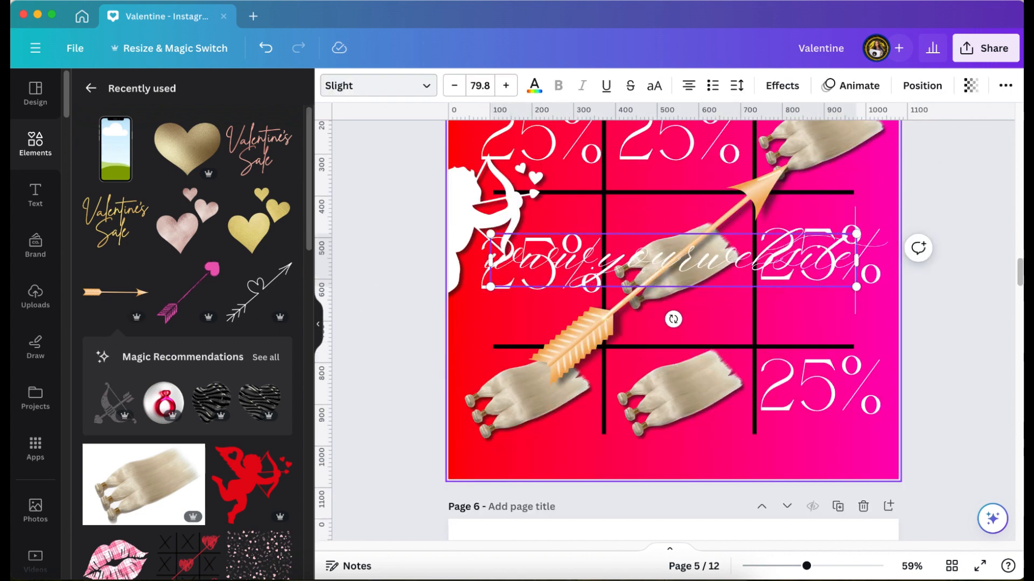
{"action": "type", "text": ".com"}
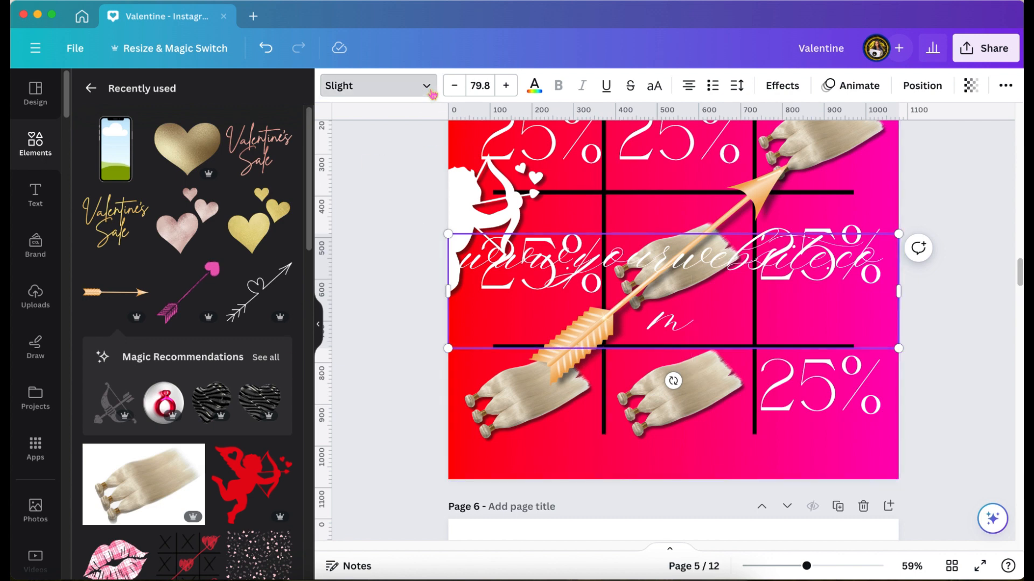
{"action": "left_click", "coordinate": [431, 93]}
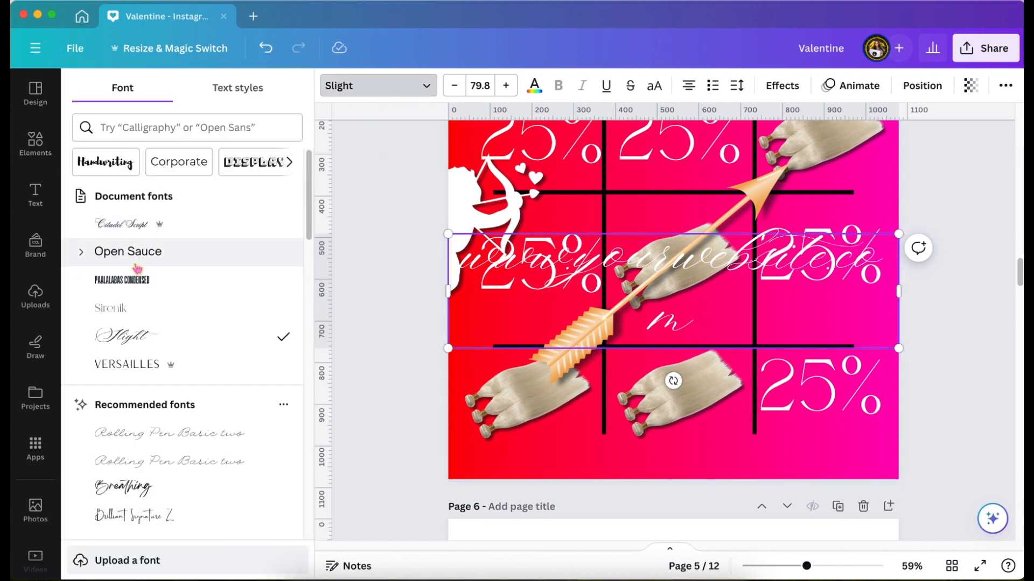
{"action": "left_click", "coordinate": [150, 264]}
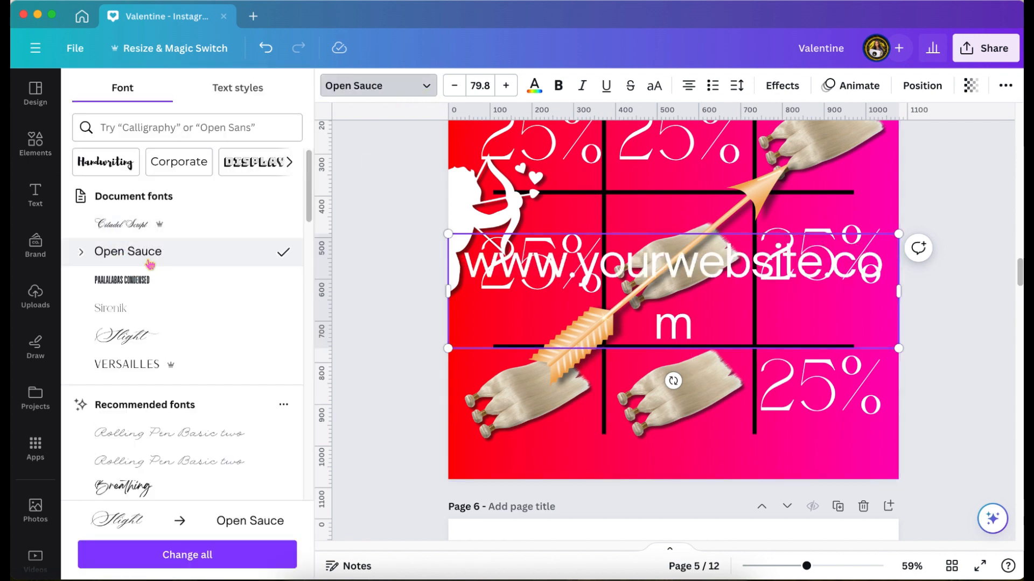
{"action": "left_click", "coordinate": [481, 86]}
{"action": "left_click", "coordinate": [483, 348]}
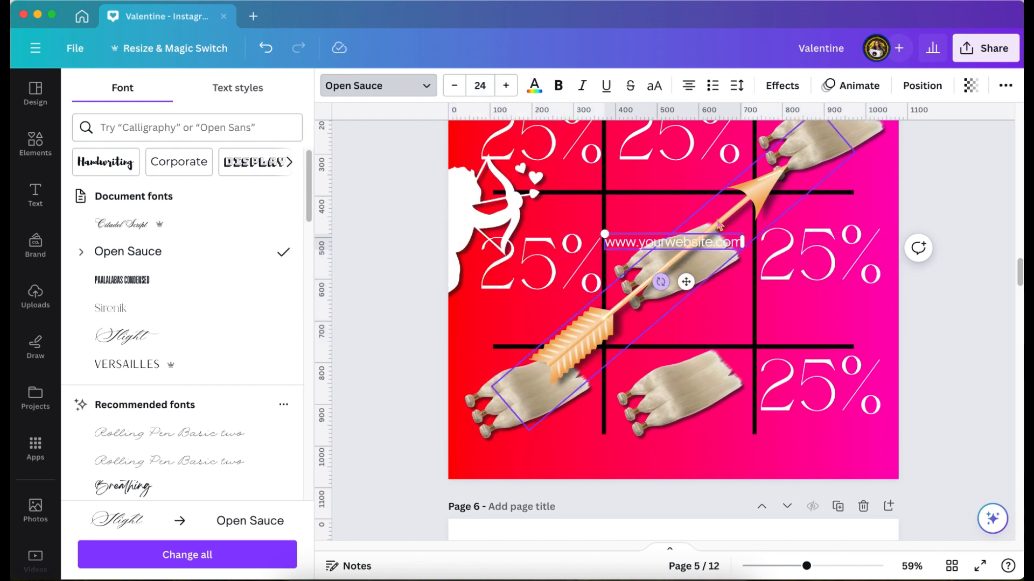
- Place the website address on one line below the grid, centred near the page's lower edge, and widen its letter spacing
{"action": "left_click_drag", "start_coordinate": [796, 242], "coordinate": [1016, 221]}
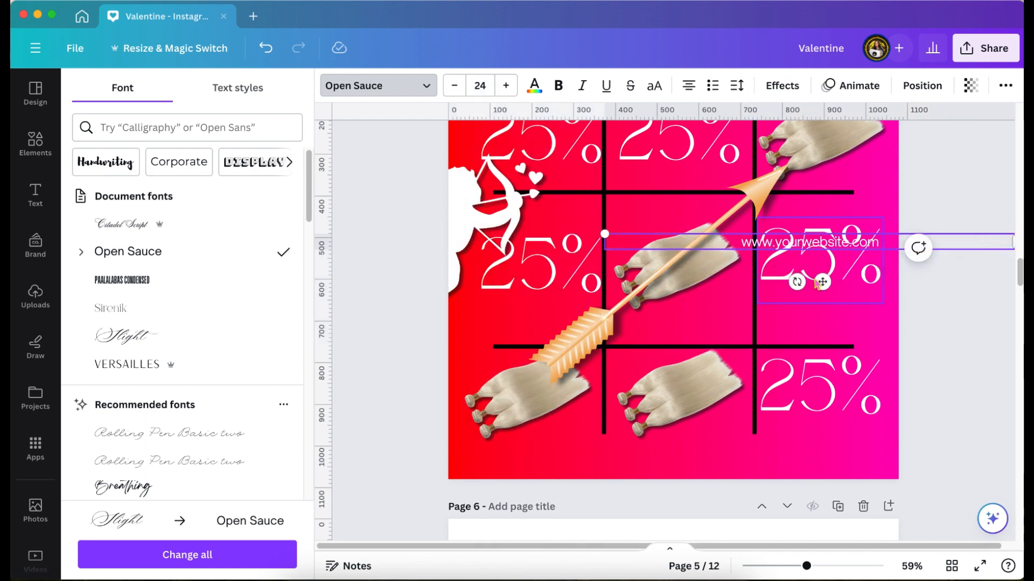
{"action": "left_click_drag", "start_coordinate": [822, 281], "coordinate": [678, 499]}
{"action": "left_click", "coordinate": [737, 86]}
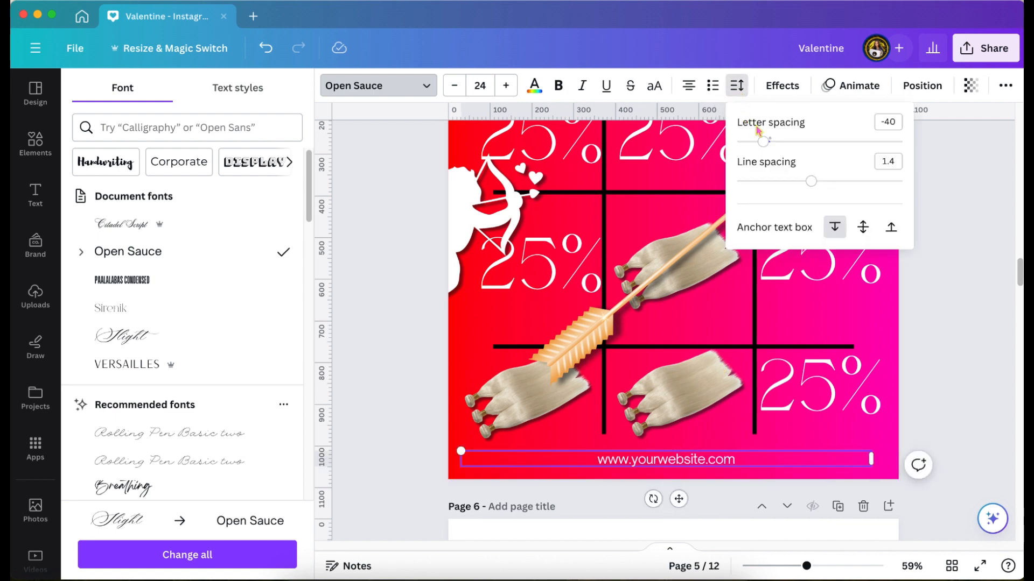
{"action": "left_click_drag", "start_coordinate": [764, 142], "coordinate": [900, 142]}
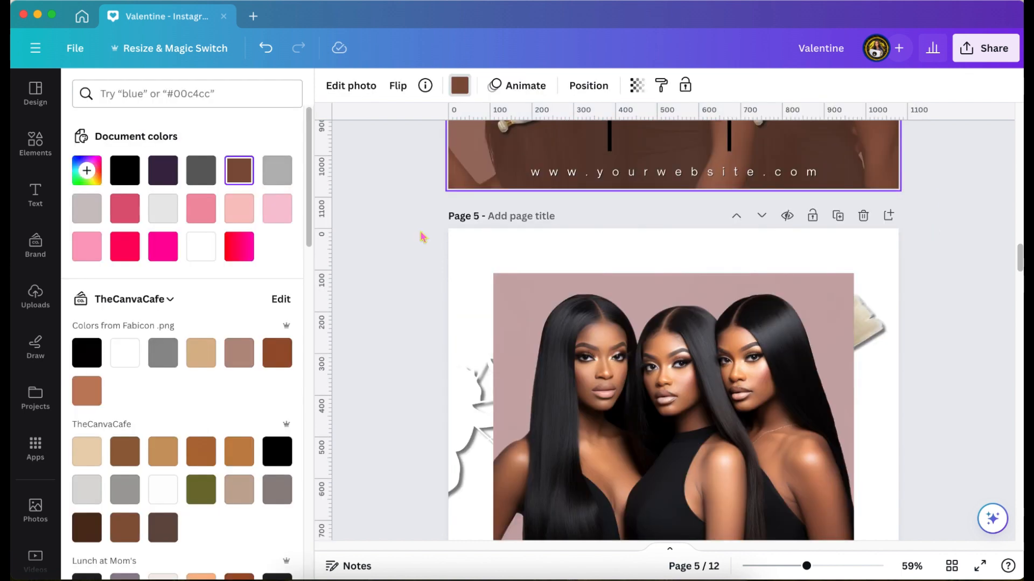
- Colour page 5's background brown and enlarge the photo of the three women to cover the whole page
{"action": "left_click", "coordinate": [468, 248]}
{"action": "left_click", "coordinate": [239, 170]}
{"action": "left_click_drag", "start_coordinate": [539, 297], "coordinate": [496, 254]}
{"action": "scroll", "coordinate": [841, 332], "scroll_direction": "down", "scroll_amount": 5}
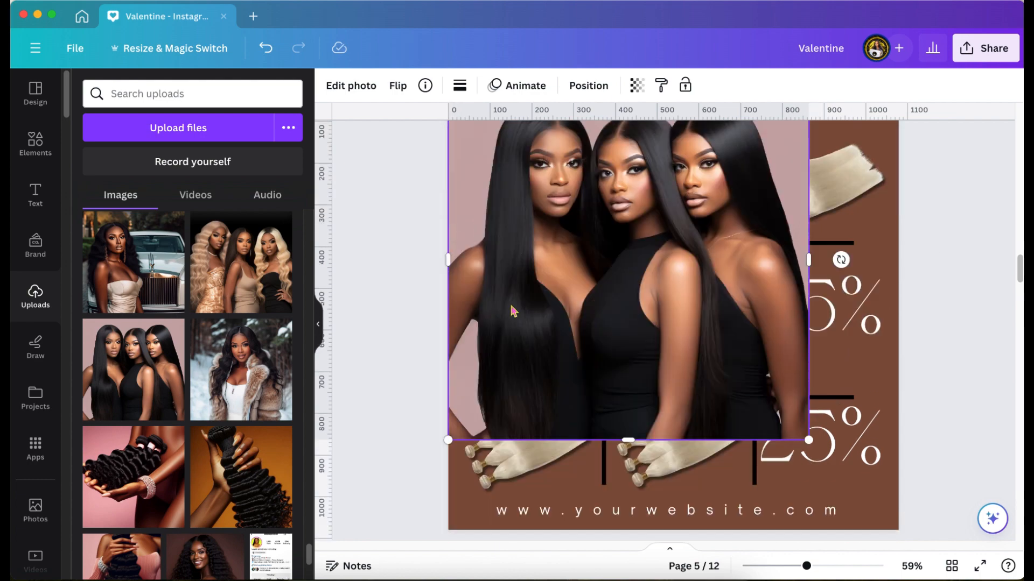
{"action": "left_click_drag", "start_coordinate": [811, 318], "coordinate": [899, 409]}
{"action": "scroll", "coordinate": [903, 337], "scroll_direction": "up", "scroll_amount": 8}
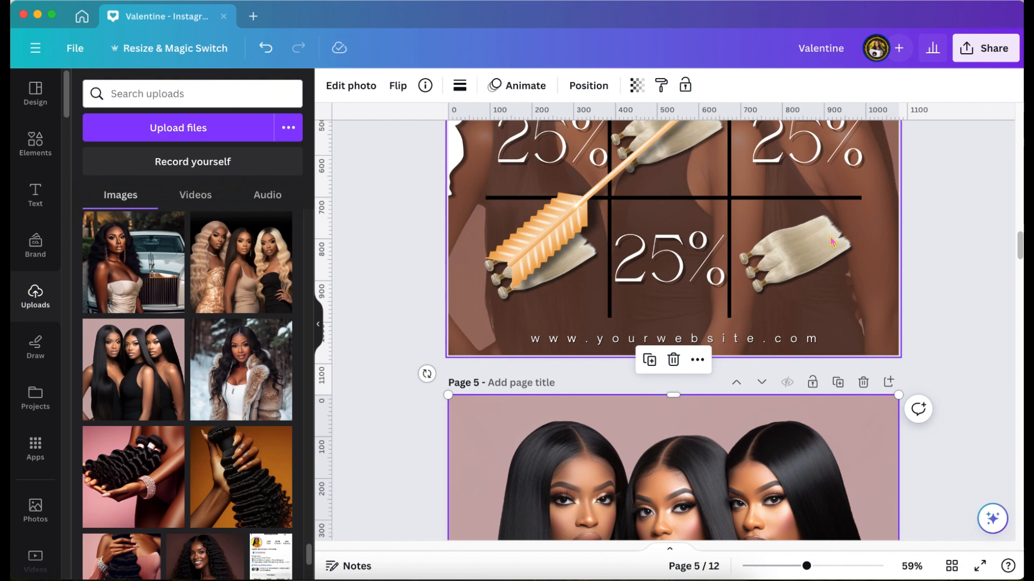
- Send the photo of the three women behind all other elements and fade it to a faint overlay on the background
{"action": "left_click", "coordinate": [637, 85]}
{"action": "left_click_drag", "start_coordinate": [636, 143], "coordinate": [565, 151]}
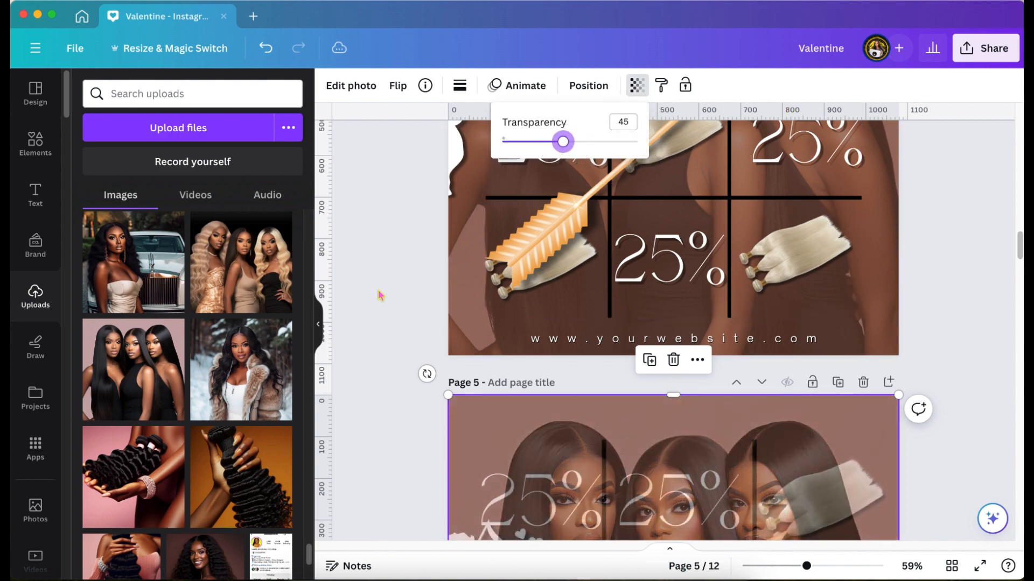
{"action": "scroll", "coordinate": [380, 295], "scroll_direction": "down", "scroll_amount": 3}
{"action": "left_click", "coordinate": [588, 85]}
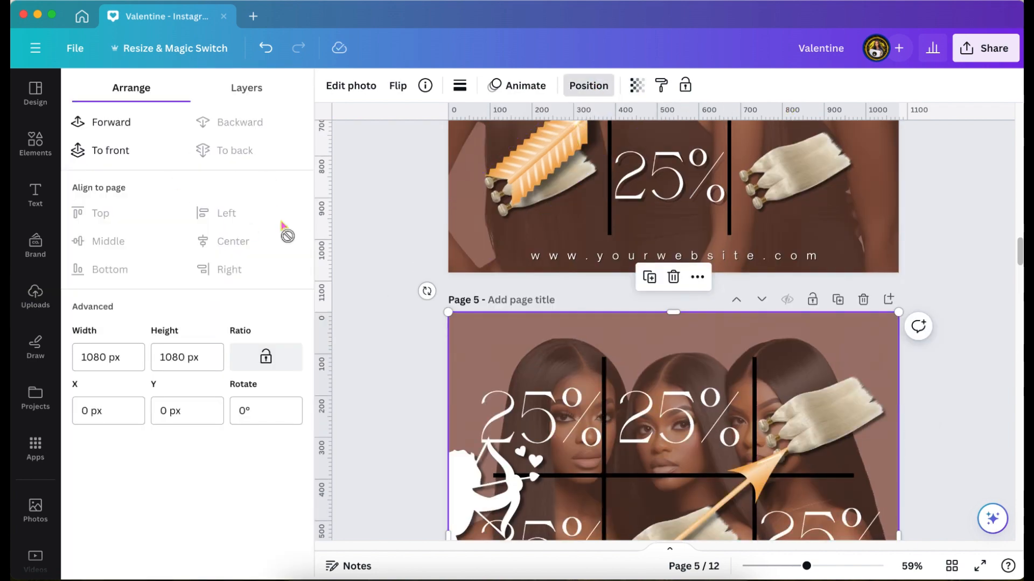
{"action": "scroll", "coordinate": [385, 253], "scroll_direction": "down", "scroll_amount": 7}
{"action": "scroll", "coordinate": [385, 253], "scroll_direction": "up", "scroll_amount": 4}
{"action": "left_click", "coordinate": [637, 85]}
{"action": "left_click_drag", "start_coordinate": [562, 141], "coordinate": [522, 139]}
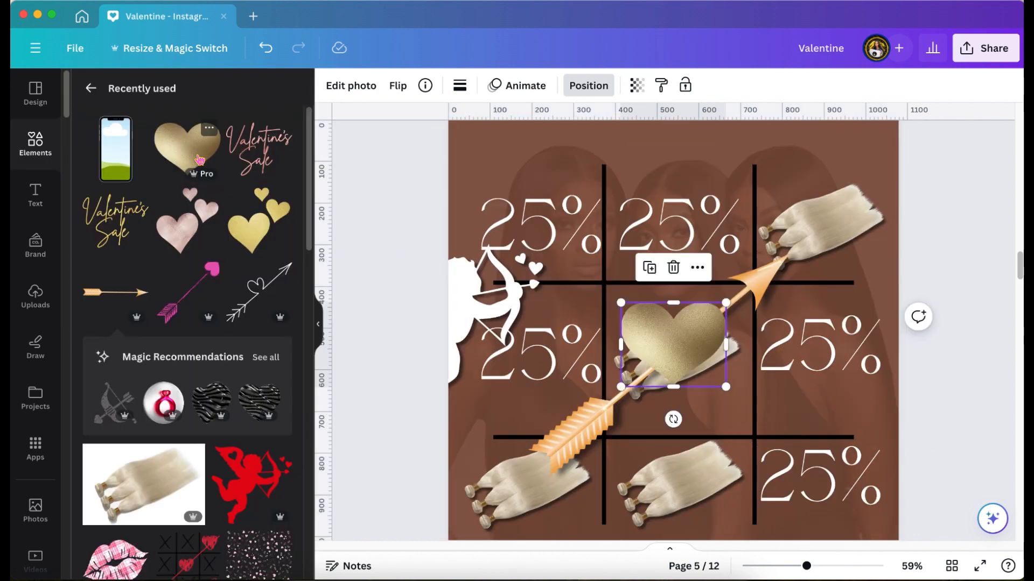
- Place the gold heart in the page's upper-right corner and give it a Drop shadow
{"action": "left_click_drag", "start_coordinate": [671, 343], "coordinate": [852, 181]}
{"action": "scroll", "coordinate": [989, 298], "scroll_direction": "up", "scroll_amount": 3}
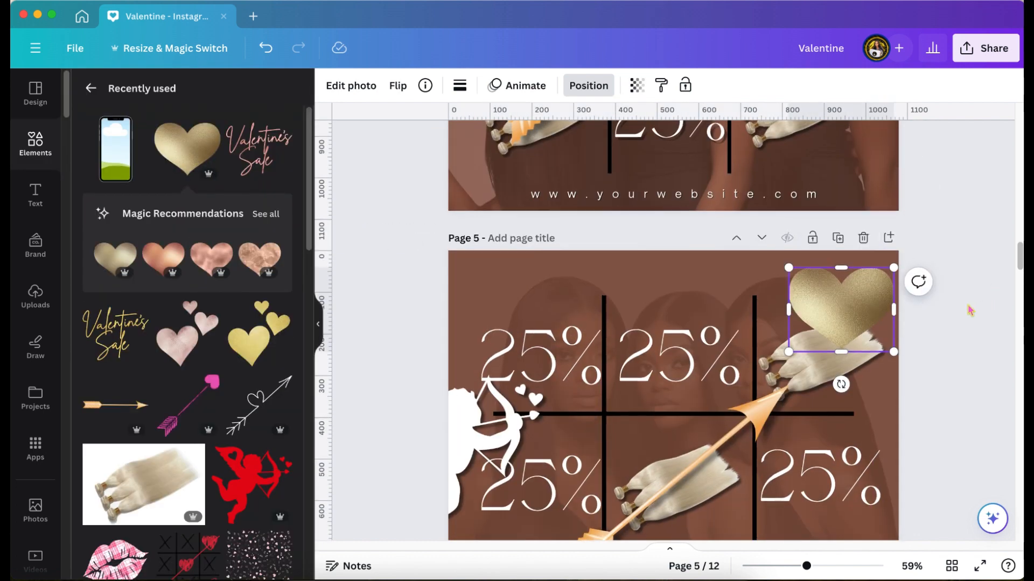
{"action": "left_click_drag", "start_coordinate": [831, 304], "coordinate": [835, 296]}
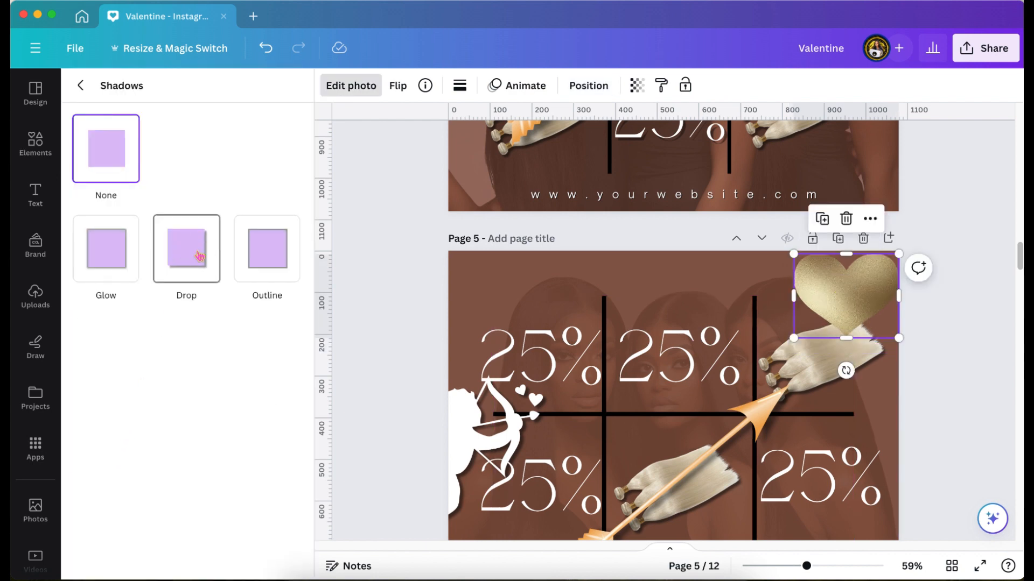
{"action": "left_click", "coordinate": [199, 257]}
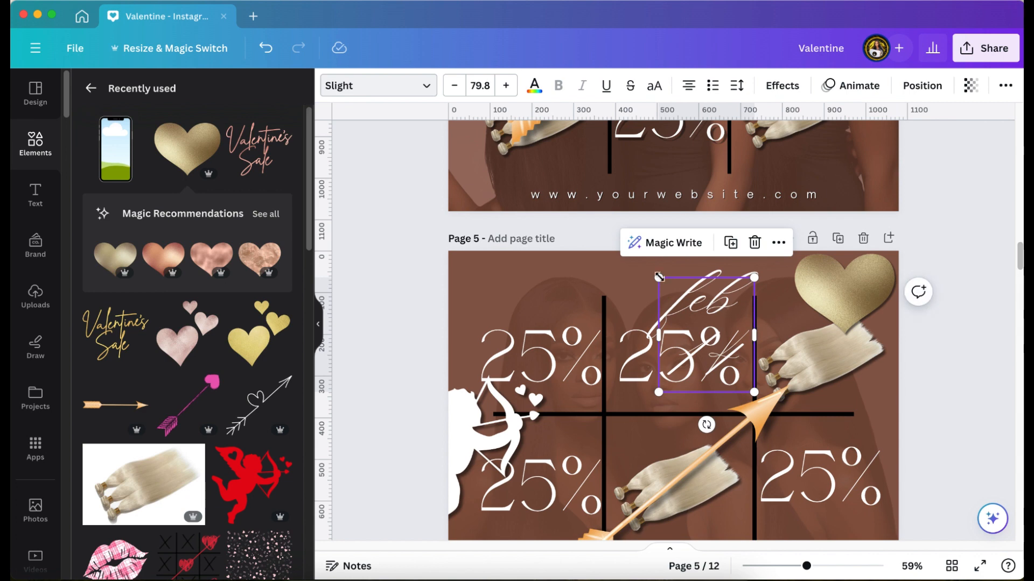
- Set "Feb 14" on the gold heart in uppercase black Open Sauce at size 43 and tilt the heart to about -15°
{"action": "left_click_drag", "start_coordinate": [654, 274], "coordinate": [703, 330]}
{"action": "left_click_drag", "start_coordinate": [733, 381], "coordinate": [851, 299]}
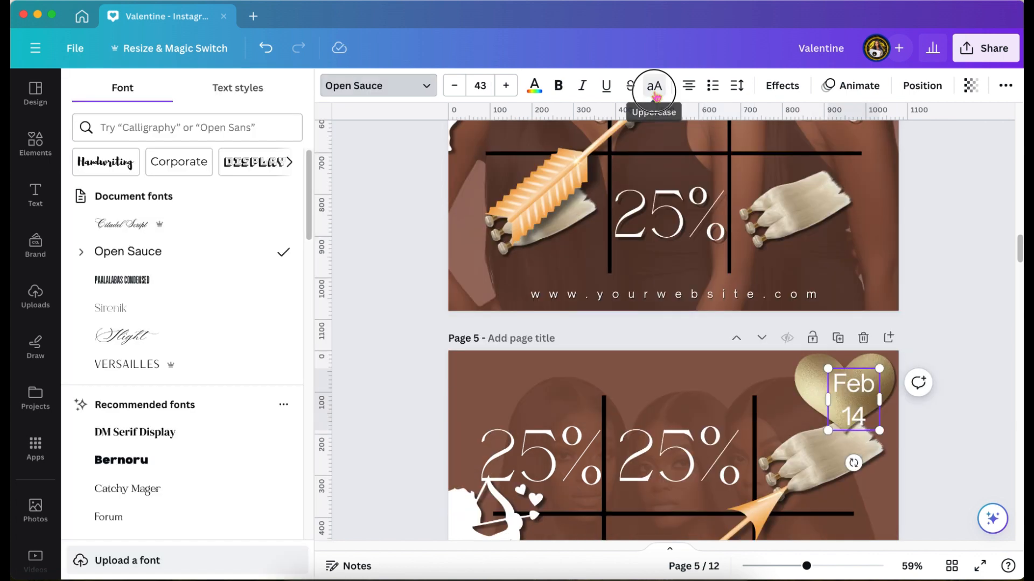
{"action": "left_click", "coordinate": [654, 85]}
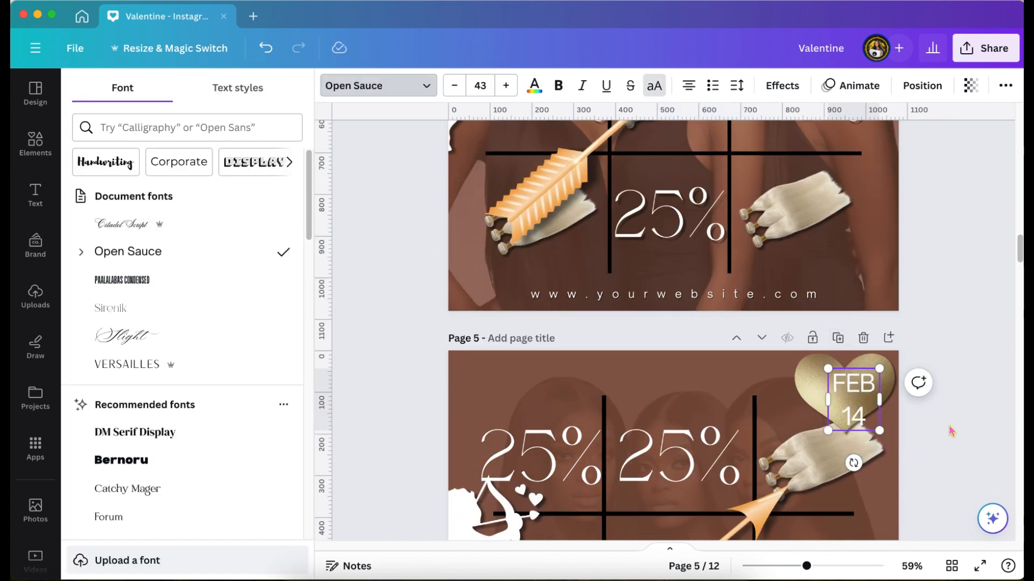
{"action": "left_click", "coordinate": [125, 171]}
{"action": "left_click_drag", "start_coordinate": [877, 392], "coordinate": [893, 395]}
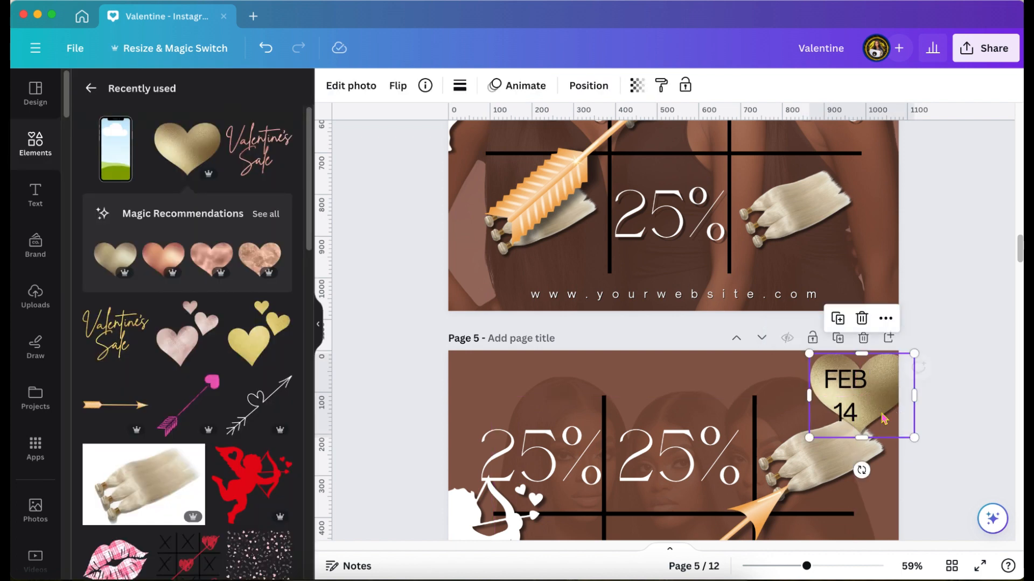
{"action": "left_click_drag", "start_coordinate": [860, 470], "coordinate": [881, 463]}
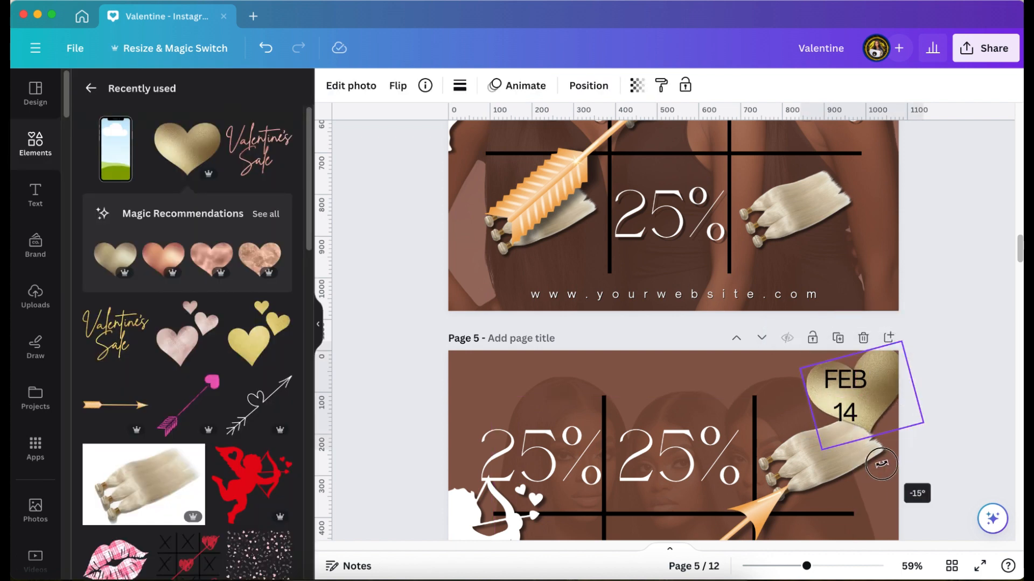
- Set the FEB 14 text's line spacing to 1.2 and apply the Shadow text effect
{"action": "left_click", "coordinate": [845, 395]}
{"action": "left_click", "coordinate": [736, 85]}
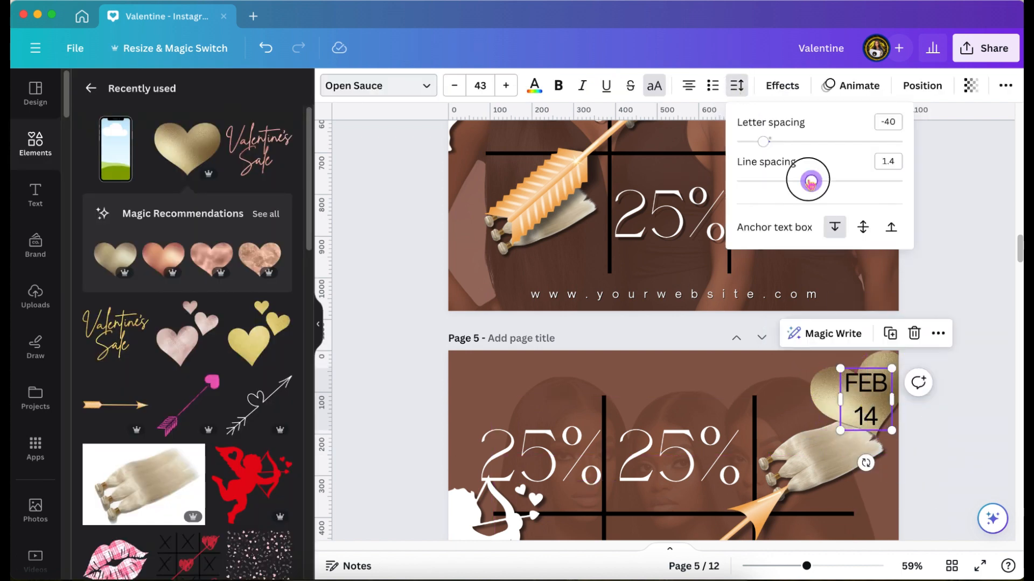
{"action": "left_click_drag", "start_coordinate": [806, 180], "coordinate": [796, 183]}
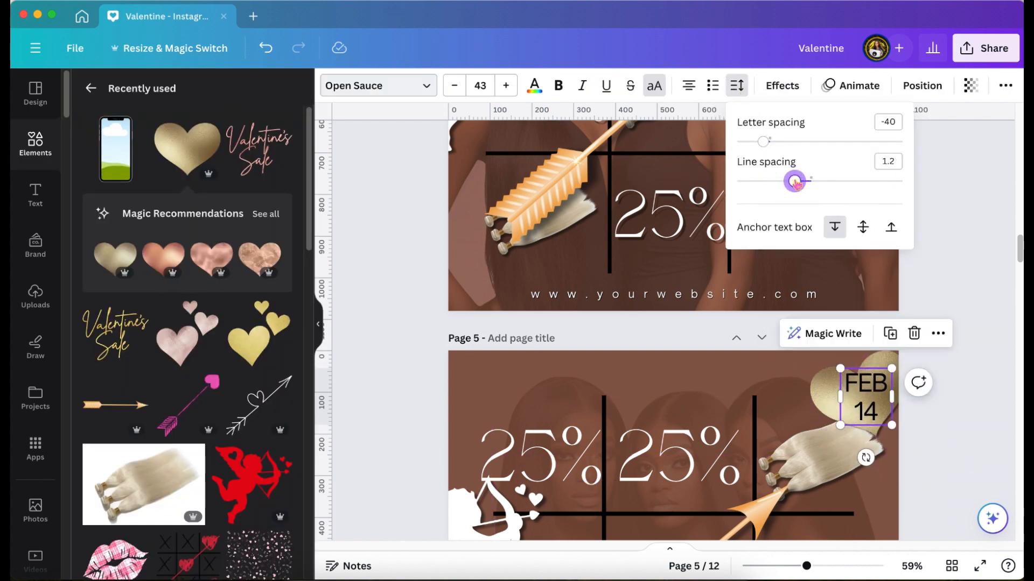
{"action": "left_click", "coordinate": [782, 85]}
{"action": "left_click", "coordinate": [182, 178]}
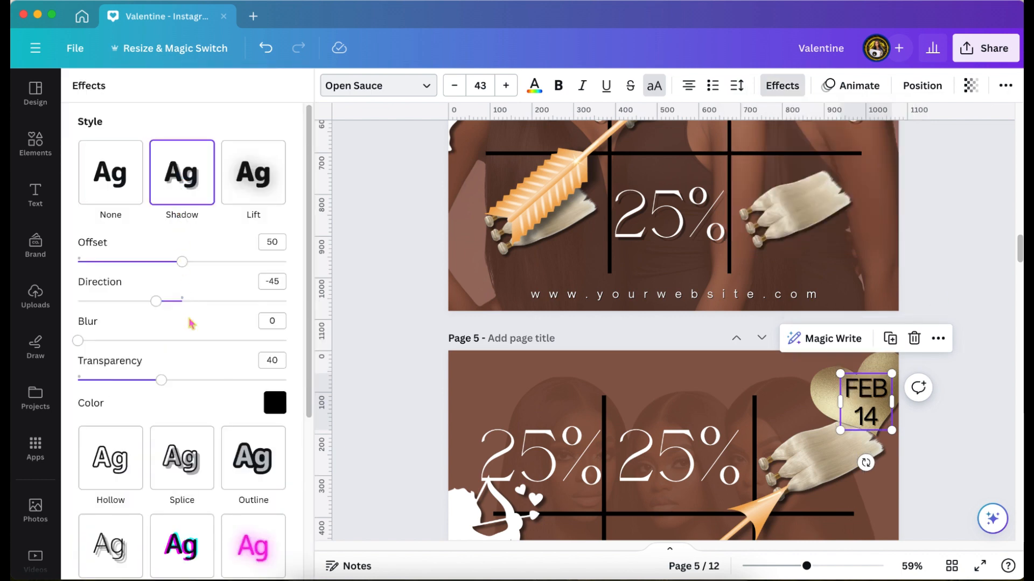
{"action": "left_click", "coordinate": [380, 350]}
- Try several background colours on page 5, including pink and the light beige sampled from the hair bundle photo
{"action": "scroll", "coordinate": [379, 349], "scroll_direction": "down", "scroll_amount": 4}
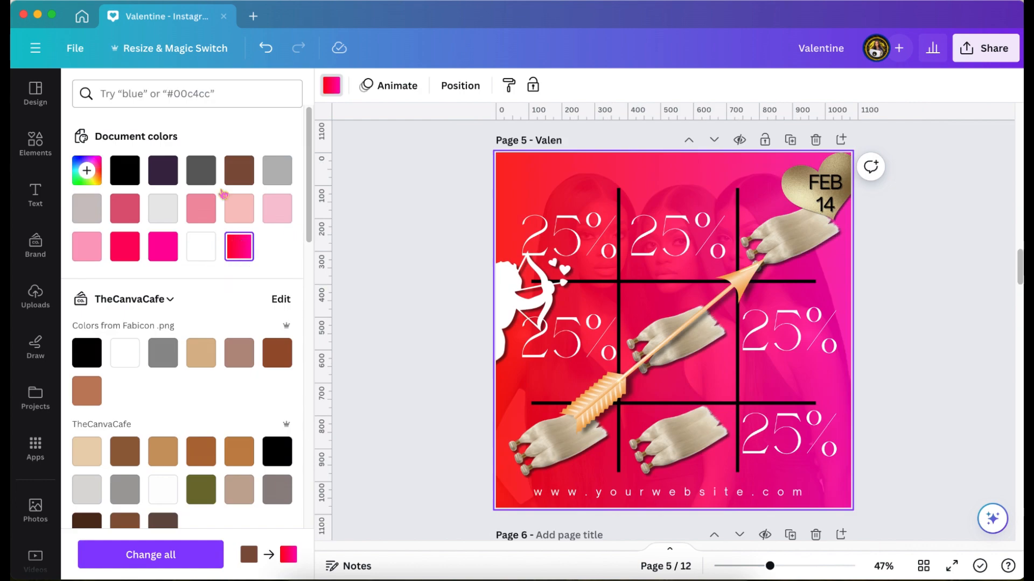
{"action": "left_click", "coordinate": [87, 246]}
{"action": "scroll", "coordinate": [199, 238], "scroll_direction": "down", "scroll_amount": 10}
{"action": "left_click", "coordinate": [200, 180]}
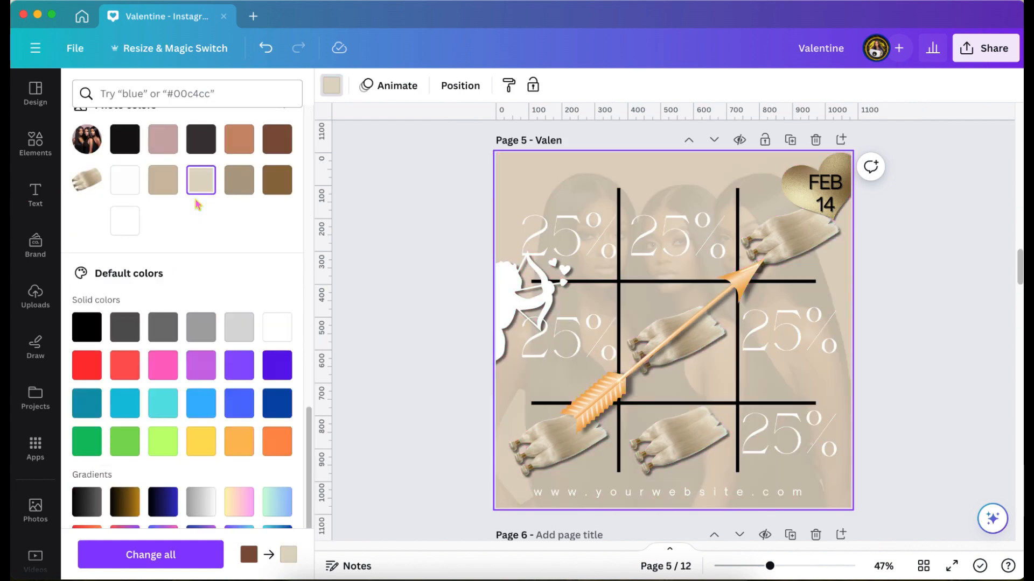
{"action": "left_click", "coordinate": [239, 338]}
{"action": "scroll", "coordinate": [188, 269], "scroll_direction": "down", "scroll_amount": 3}
{"action": "left_click", "coordinate": [87, 243]}
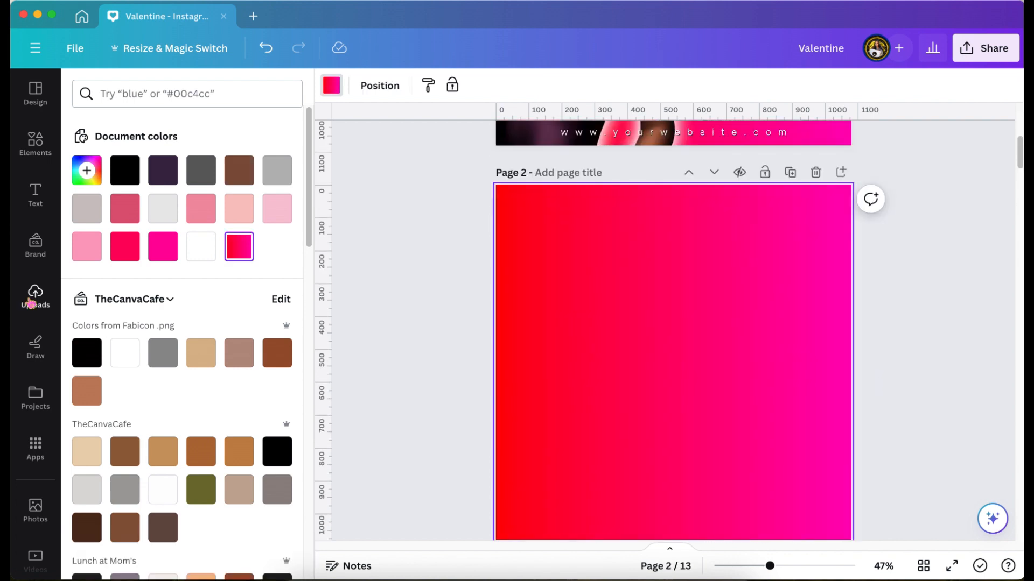
- Add the uploaded cut-out of the woman in the purple dress to page 2 with a white (#FFFFFF) Glow shadow
{"action": "left_click", "coordinate": [35, 296]}
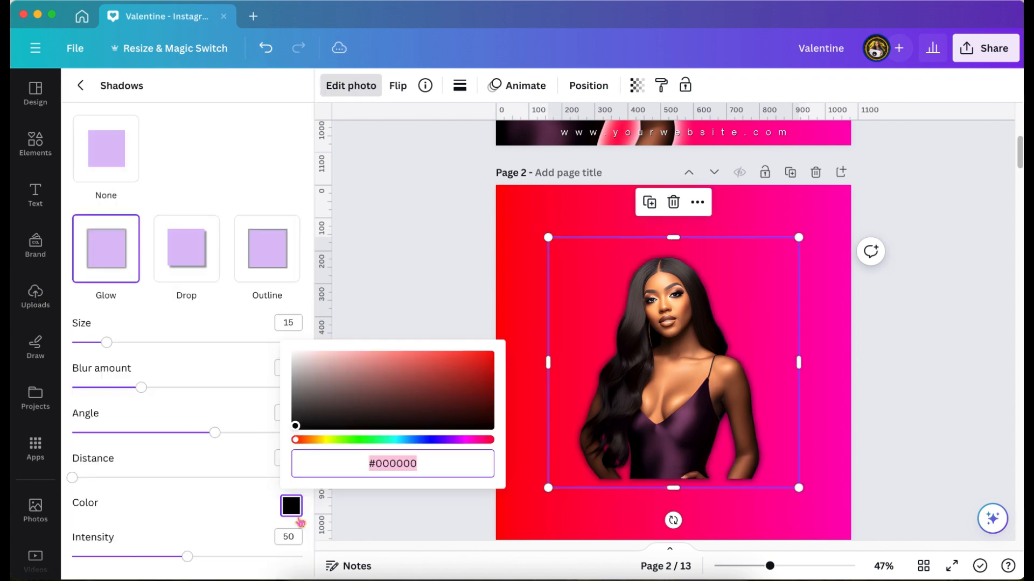
{"action": "left_click", "coordinate": [295, 356]}
{"action": "left_click_drag", "start_coordinate": [293, 351], "coordinate": [285, 343]}
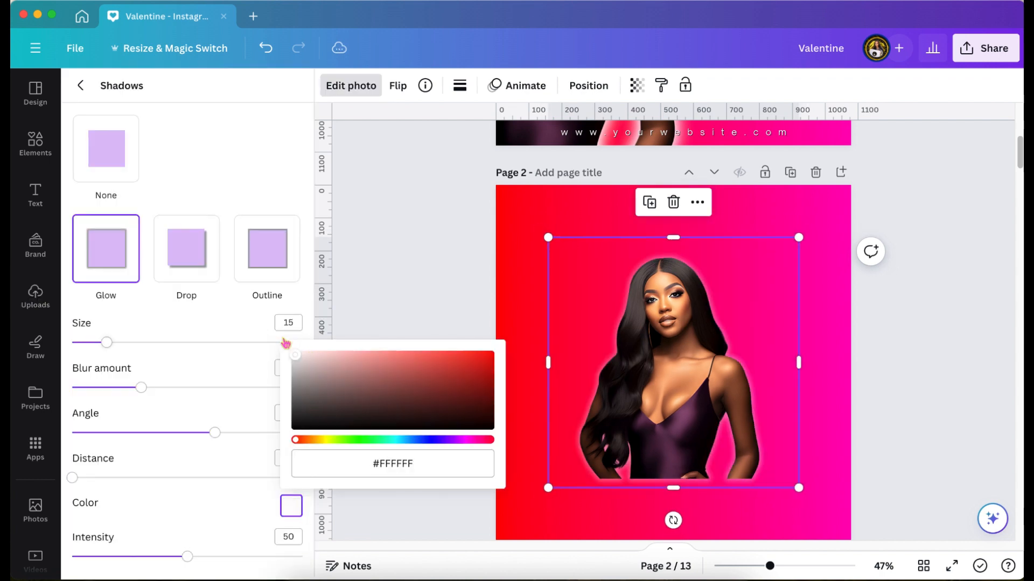
- Undo the last shadow changes on the woman's photo and recolour her glow white
{"action": "key", "text": "super+z"}
{"action": "key", "text": "super+z"}
{"action": "key", "text": "super+z"}
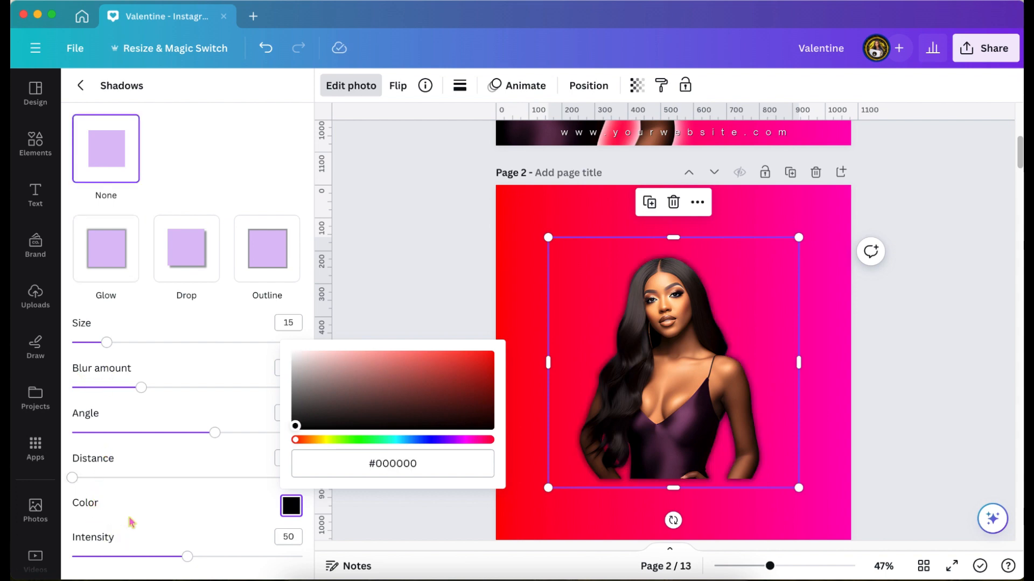
{"action": "left_click", "coordinate": [296, 356]}
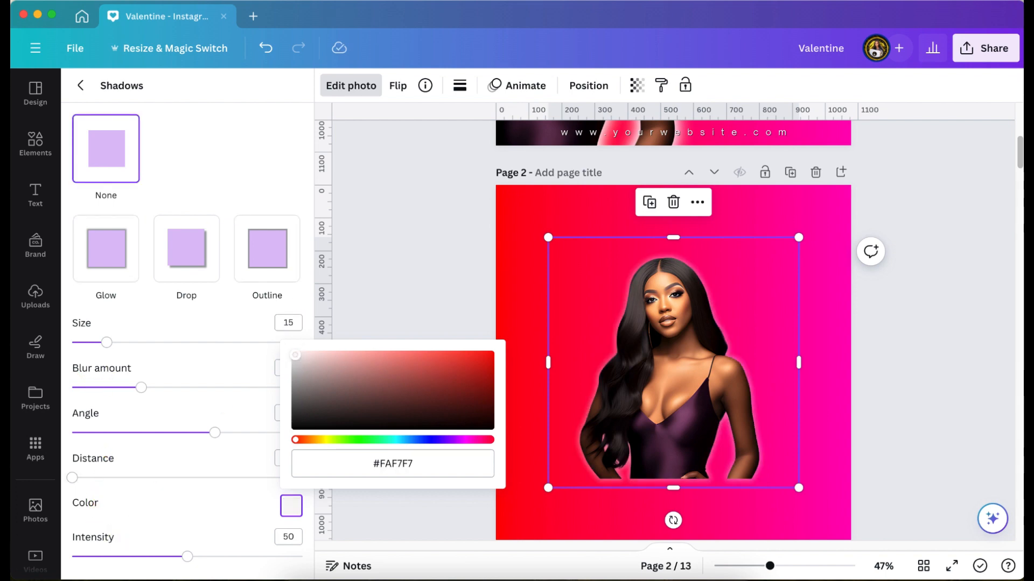
{"action": "left_click_drag", "start_coordinate": [294, 350], "coordinate": [289, 353]}
- Set the woman's glow to intensity 100 and blur amount 54, and increase the glow size
{"action": "left_click_drag", "start_coordinate": [188, 556], "coordinate": [350, 550]}
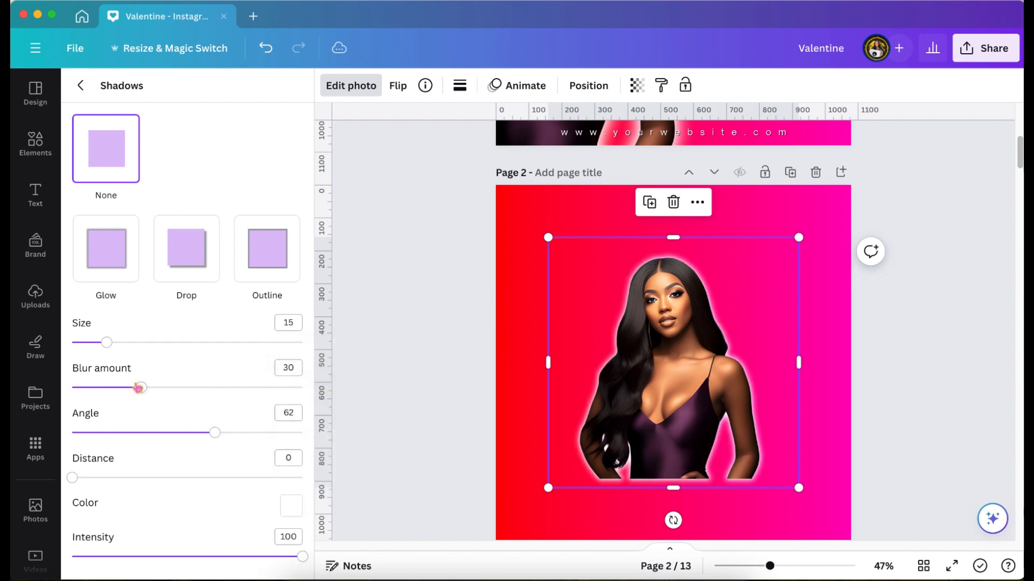
{"action": "left_click_drag", "start_coordinate": [142, 393], "coordinate": [196, 387]}
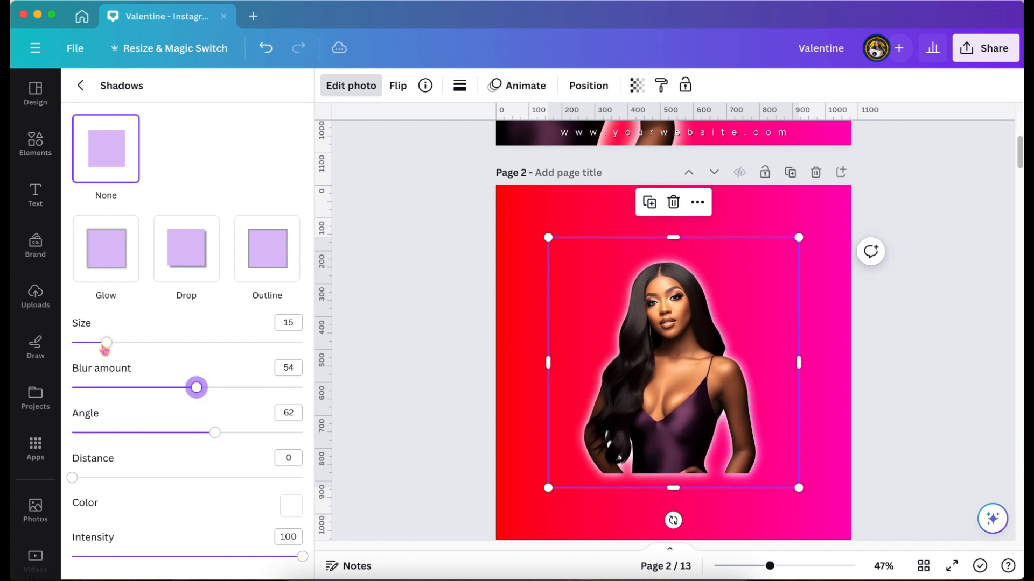
{"action": "left_click_drag", "start_coordinate": [105, 347], "coordinate": [171, 342]}
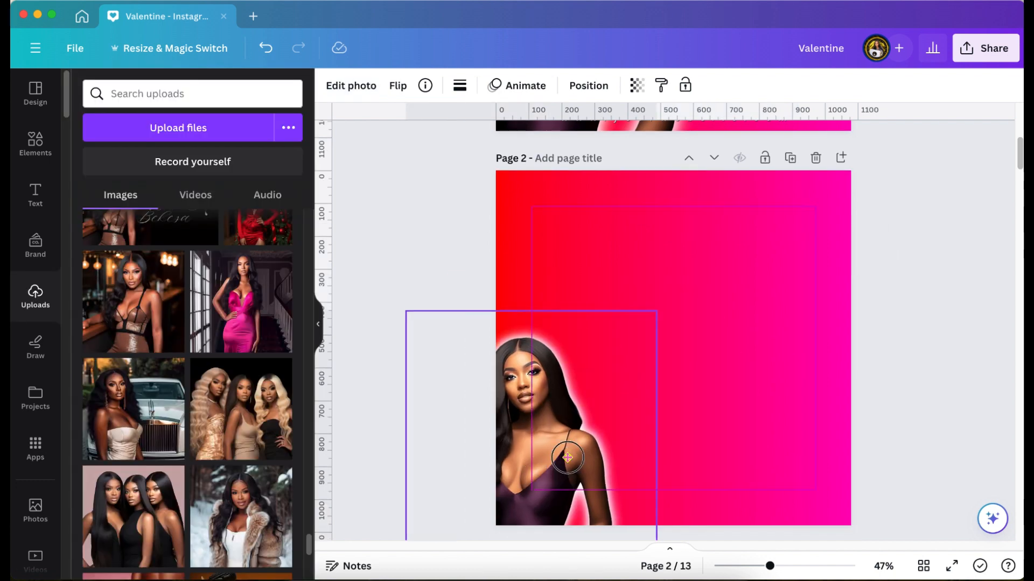
- Enlarge the woman's cut-out and place it against the left edge of page 2, cropped by the page bottom
{"action": "left_click_drag", "start_coordinate": [567, 457], "coordinate": [586, 442]}
{"action": "left_click_drag", "start_coordinate": [673, 295], "coordinate": [758, 206]}
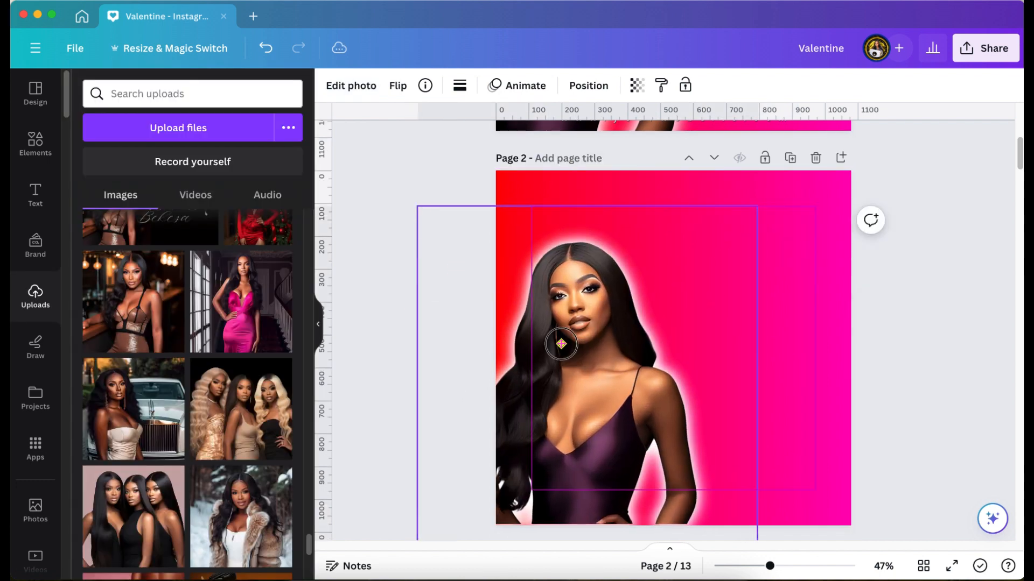
{"action": "left_click_drag", "start_coordinate": [561, 343], "coordinate": [540, 356]}
{"action": "scroll", "coordinate": [646, 347], "scroll_direction": "up", "scroll_amount": 3}
- Add a rectangle on page 2, stretch it into a tall panel and place it beside the woman's face
{"action": "left_click_drag", "start_coordinate": [727, 339], "coordinate": [742, 285]}
{"action": "left_click_drag", "start_coordinate": [658, 360], "coordinate": [603, 528]}
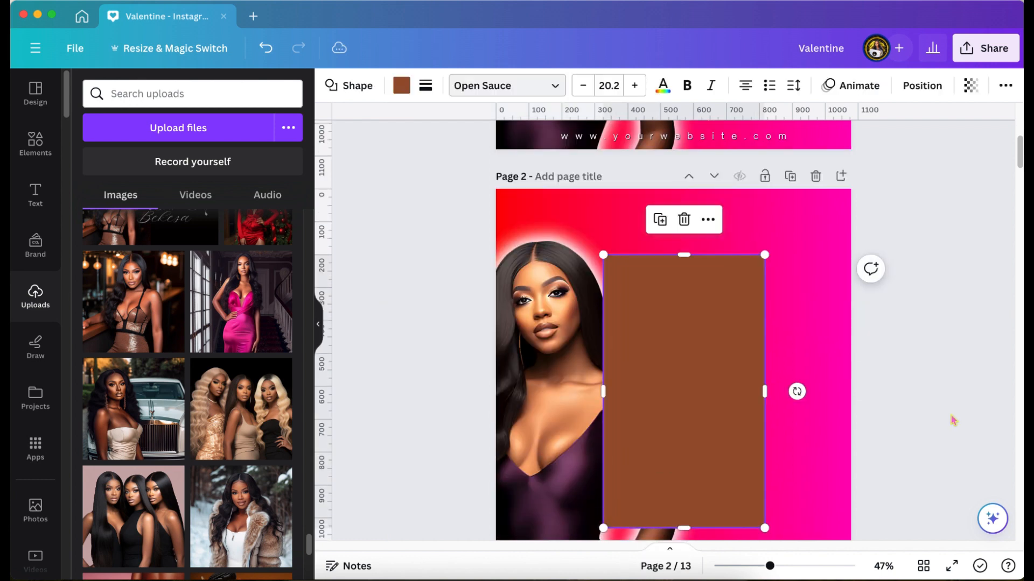
{"action": "scroll", "coordinate": [915, 418], "scroll_direction": "down", "scroll_amount": 2}
{"action": "left_click_drag", "start_coordinate": [669, 375], "coordinate": [691, 373]}
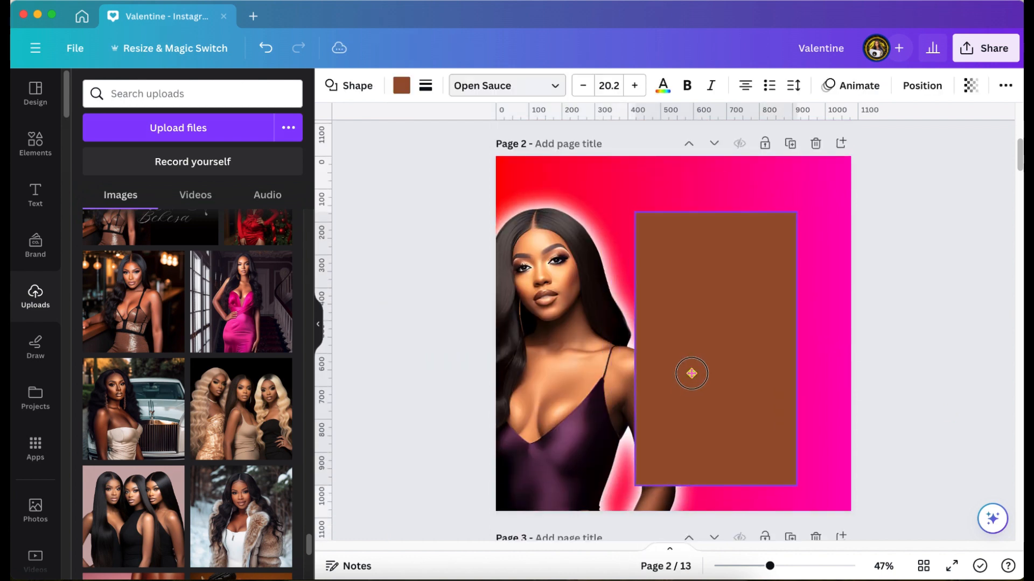
- Set the tall rectangle's corner rounding to 50
{"action": "scroll", "coordinate": [691, 373], "scroll_direction": "up", "scroll_amount": 3}
{"action": "left_click", "coordinate": [425, 85]}
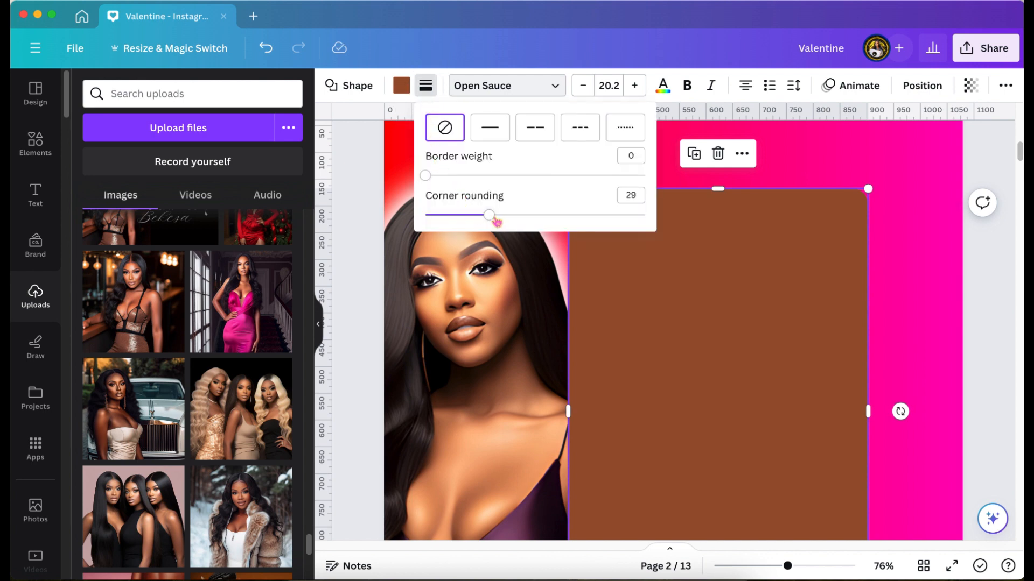
{"action": "left_click_drag", "start_coordinate": [496, 220], "coordinate": [536, 225]}
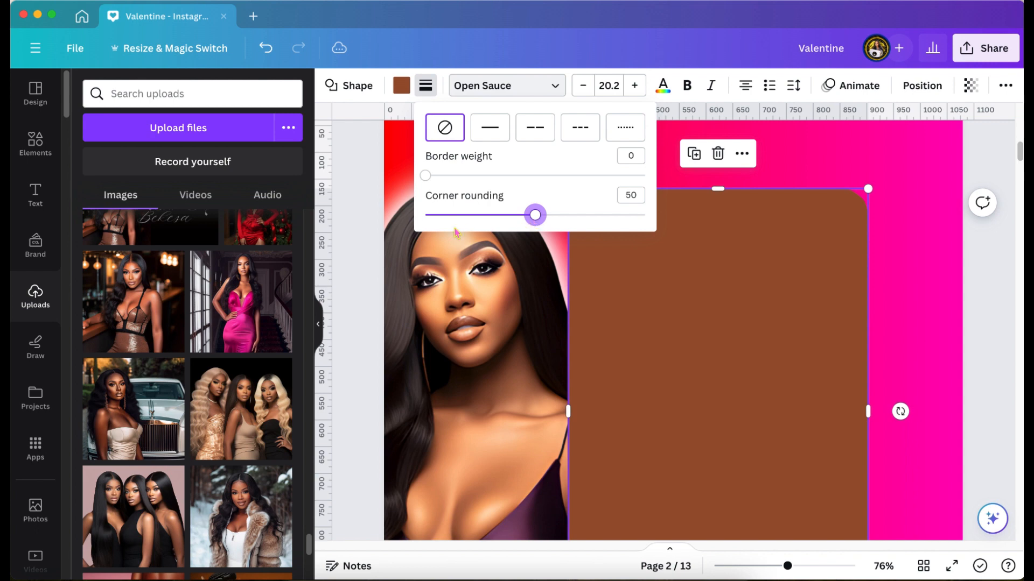
{"action": "left_click", "coordinate": [362, 226]}
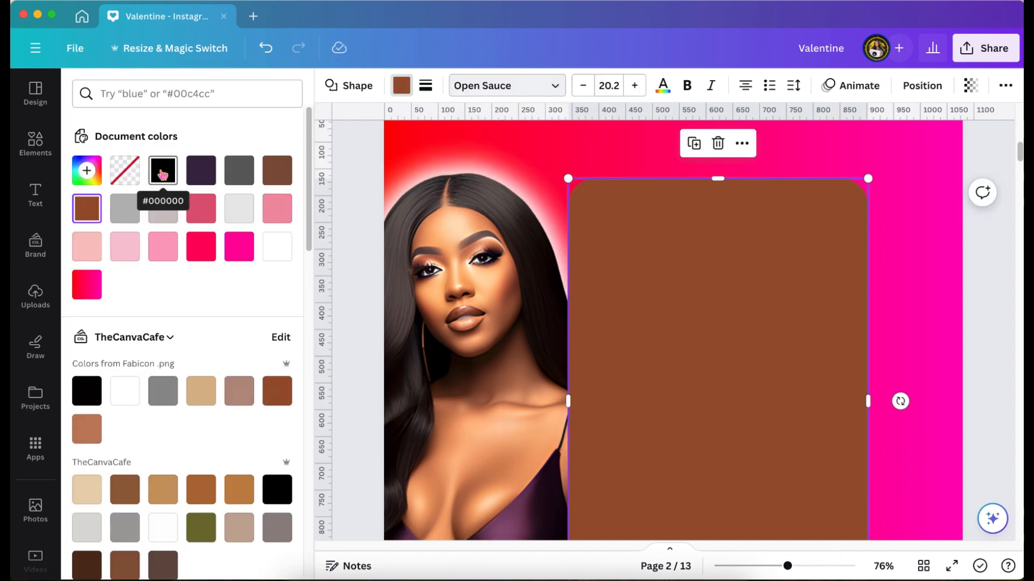
- Fill the rounded panel with black (#000000) and lower its opacity so that it is semi-transparent
{"action": "left_click", "coordinate": [161, 170]}
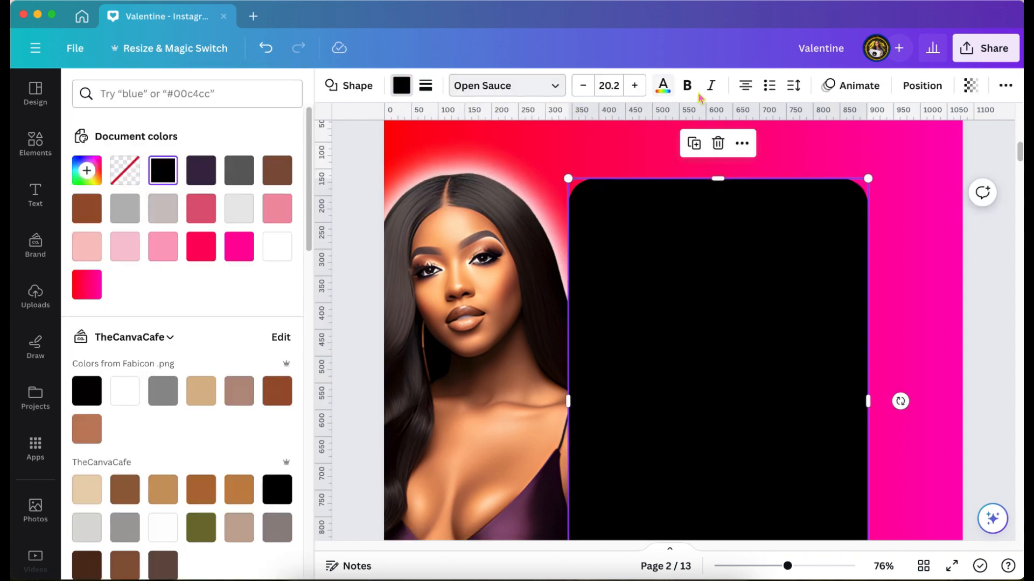
{"action": "left_click", "coordinate": [964, 94]}
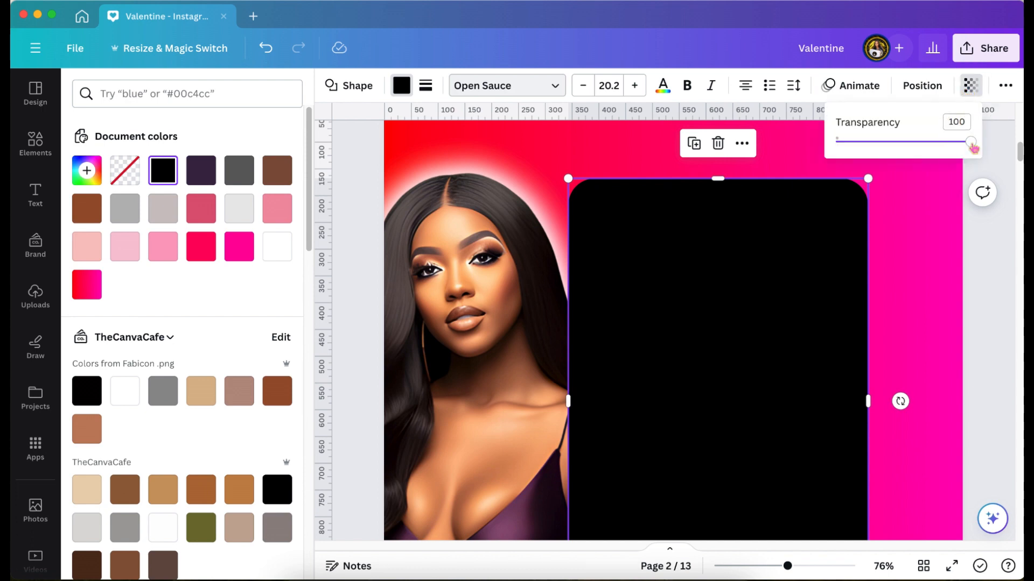
{"action": "left_click_drag", "start_coordinate": [972, 144], "coordinate": [903, 145]}
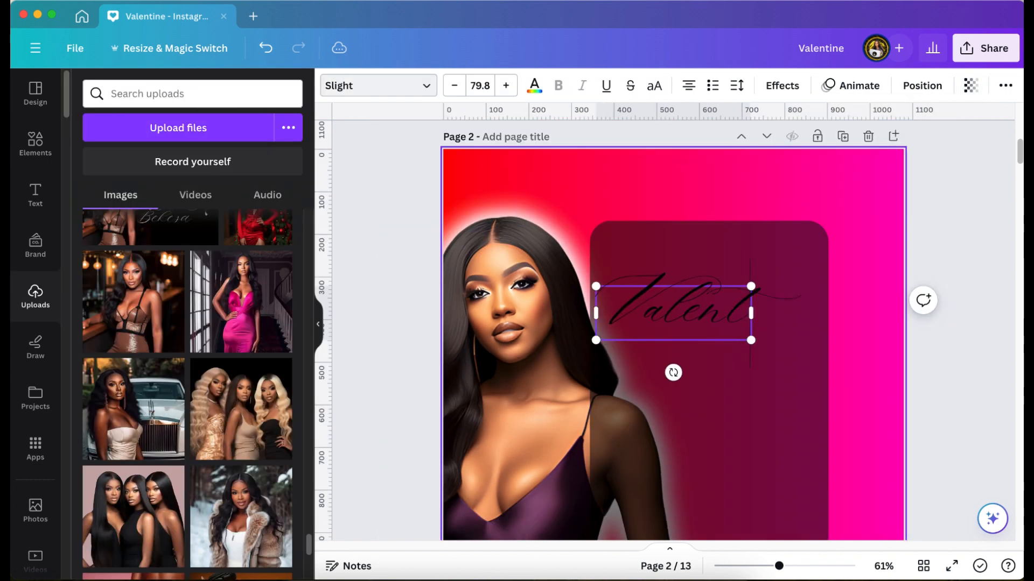
- Add a small white "Valentine Sale" title in the Slight font at the top of the dark panel, with "calling" beneath it
{"action": "type", "text": "ine"}
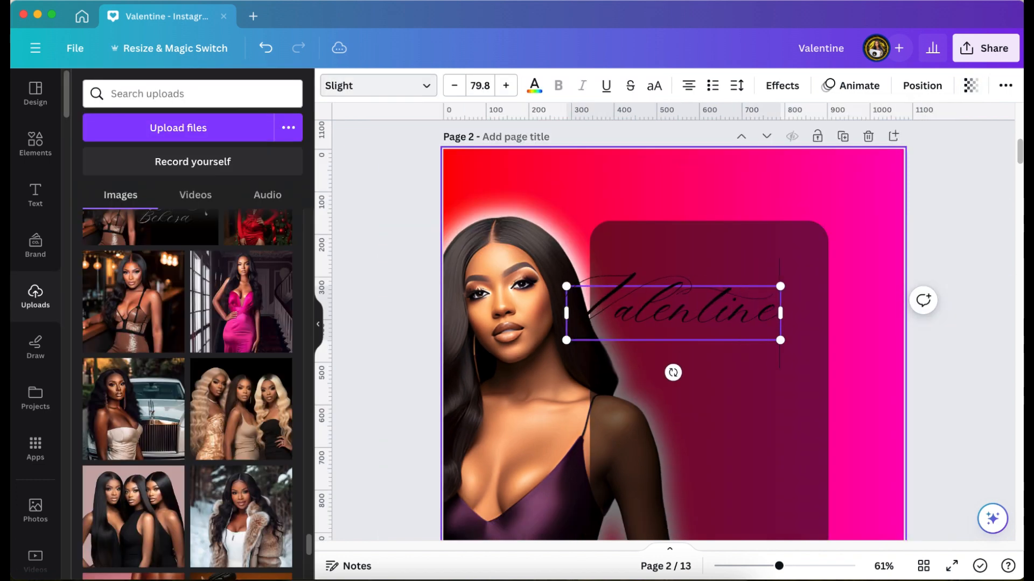
{"action": "type", "text": " S"}
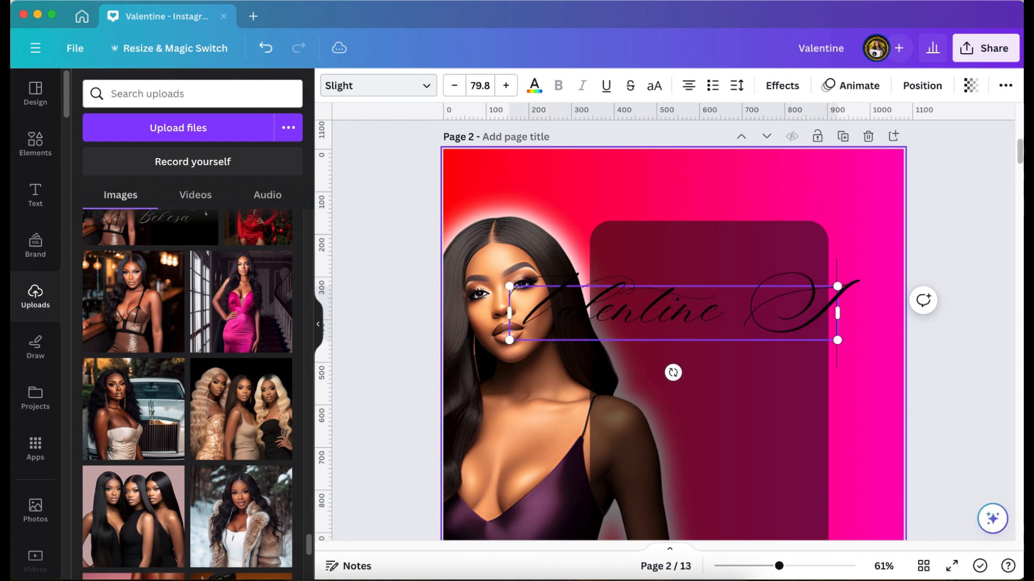
{"action": "type", "text": "ale"}
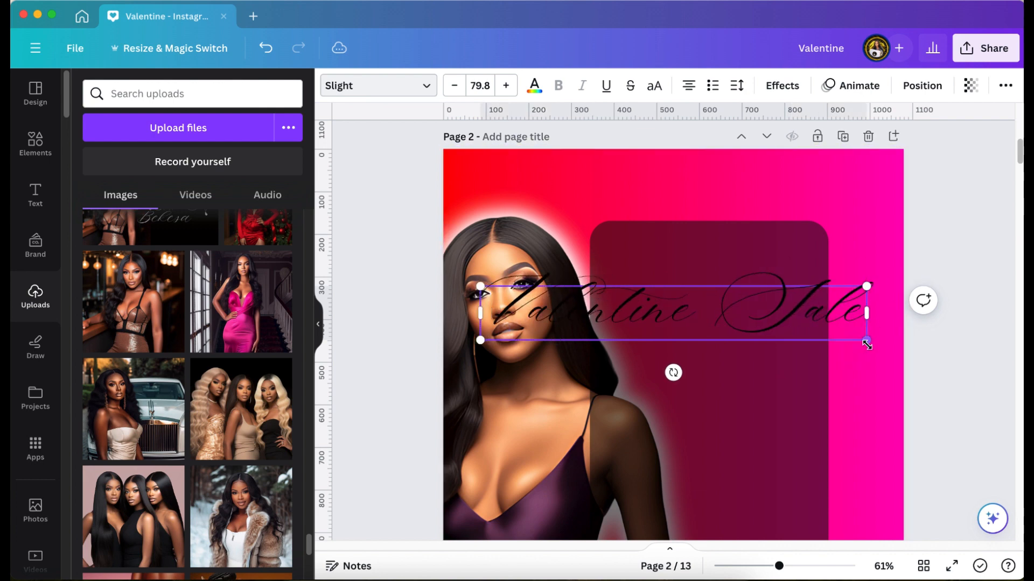
{"action": "left_click_drag", "start_coordinate": [834, 339], "coordinate": [673, 299]}
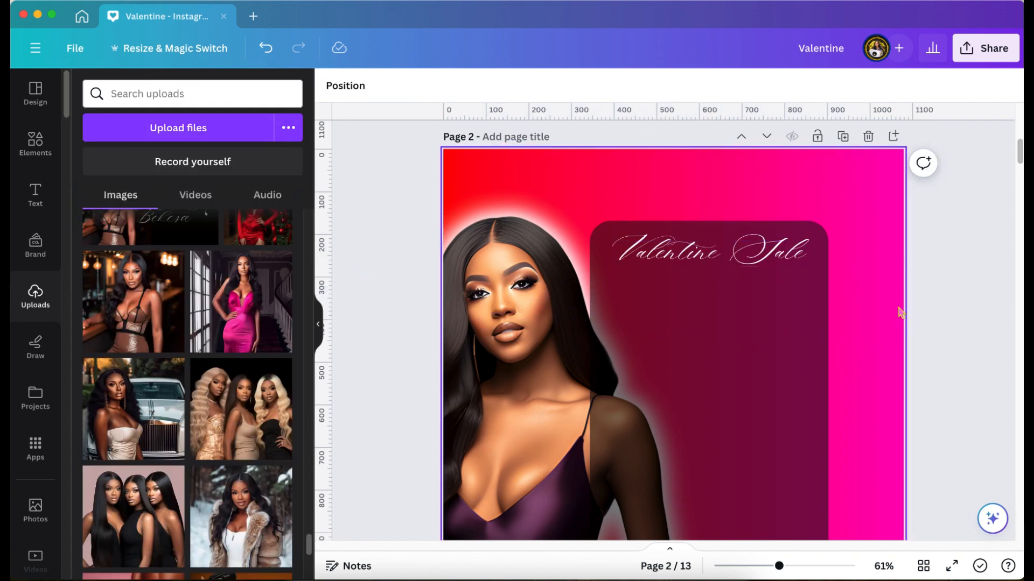
{"action": "type", "text": "tCalling"}
{"action": "left_click", "coordinate": [378, 86]}
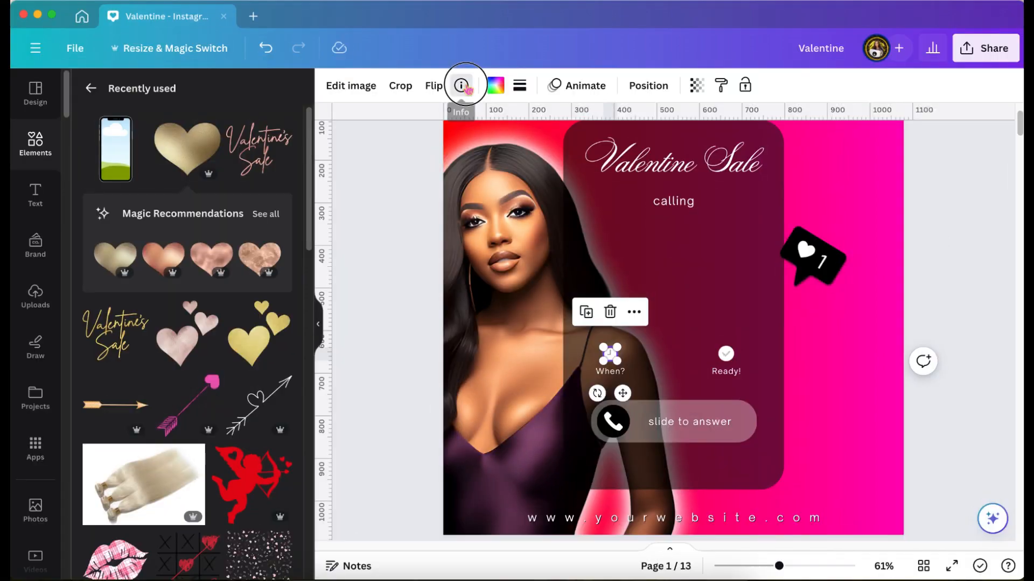
- Copy the Alarm Clock and Checkmark Block Style icons from page 1 onto the lower part of page 2's dark panel
{"action": "left_click", "coordinate": [461, 86]}
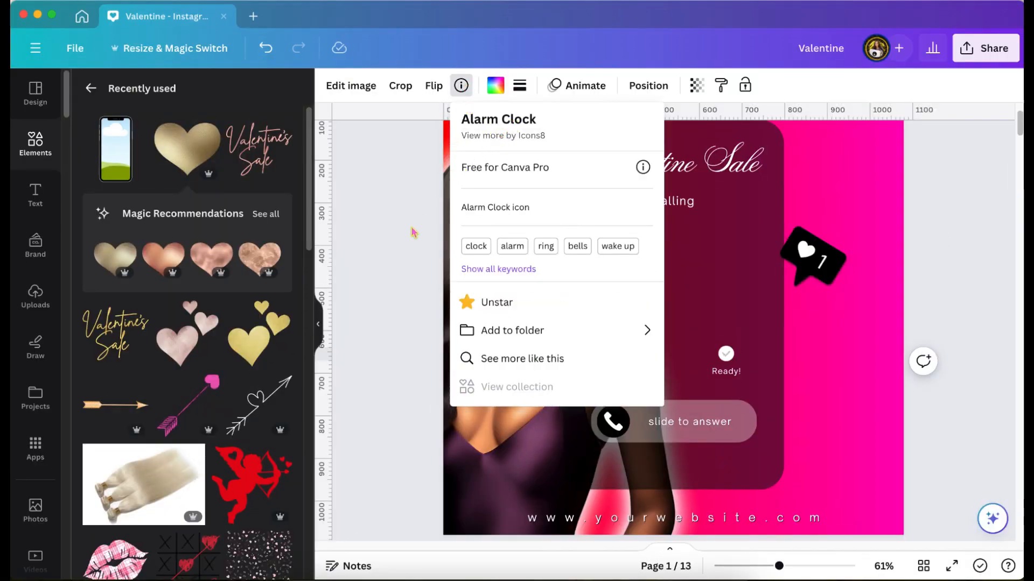
{"action": "key", "text": "Escape"}
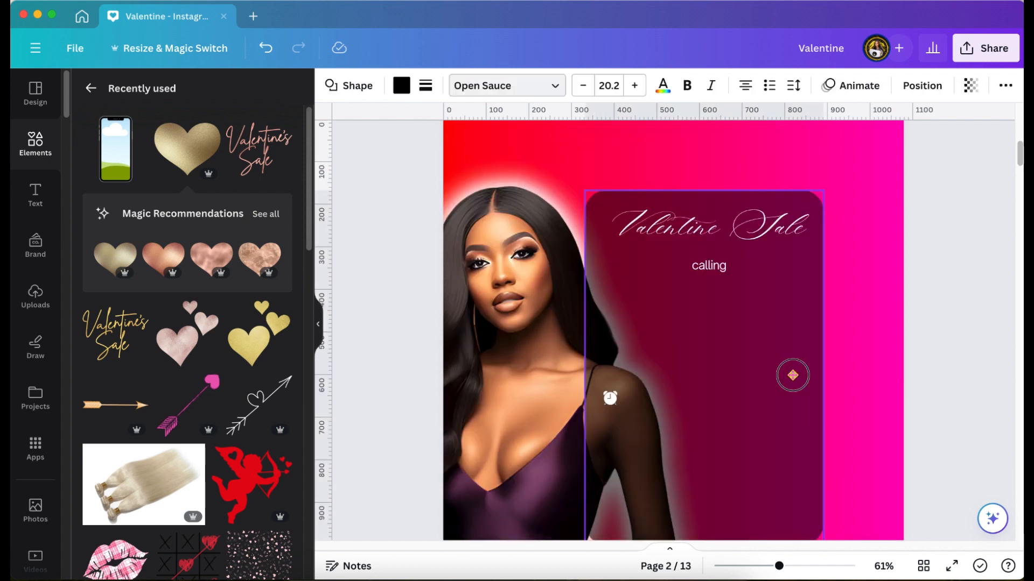
{"action": "left_click_drag", "start_coordinate": [790, 374], "coordinate": [786, 374]}
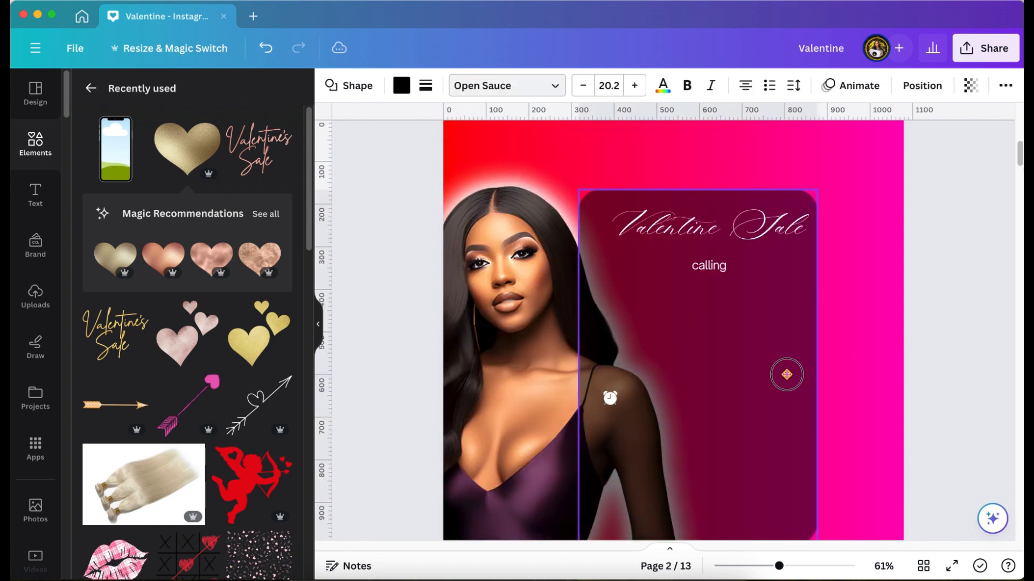
{"action": "left_click", "coordinate": [460, 85]}
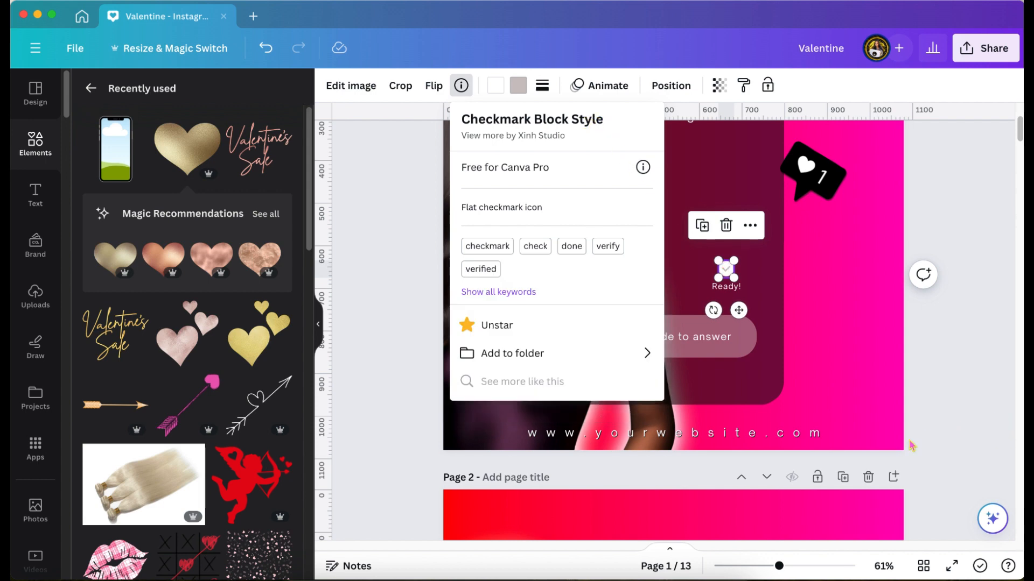
{"action": "key", "text": "Escape"}
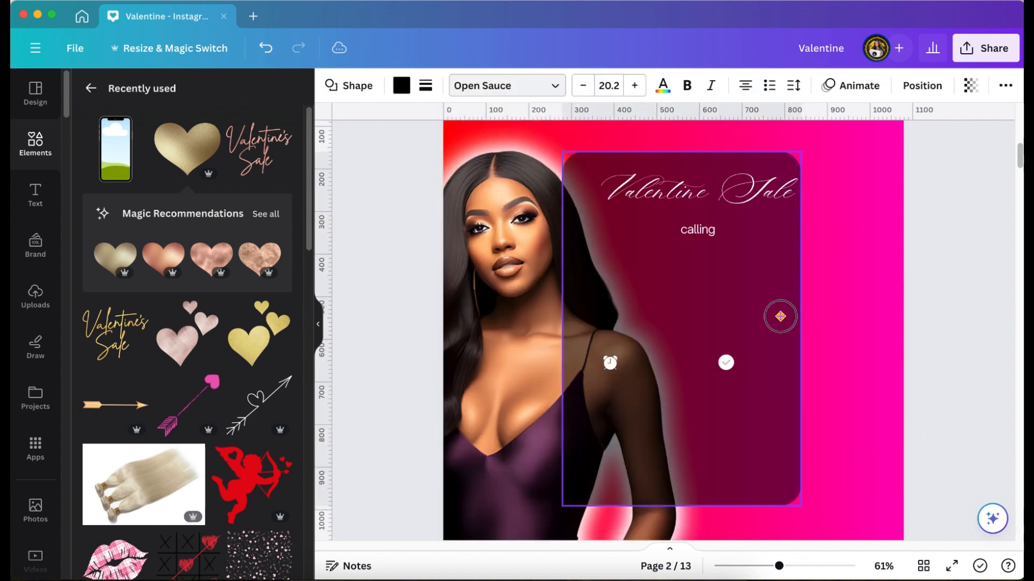
- Shift the dark panel slightly left and centre the "Valentine Sale" and "calling" texts on it
{"action": "left_click_drag", "start_coordinate": [780, 316], "coordinate": [779, 321]}
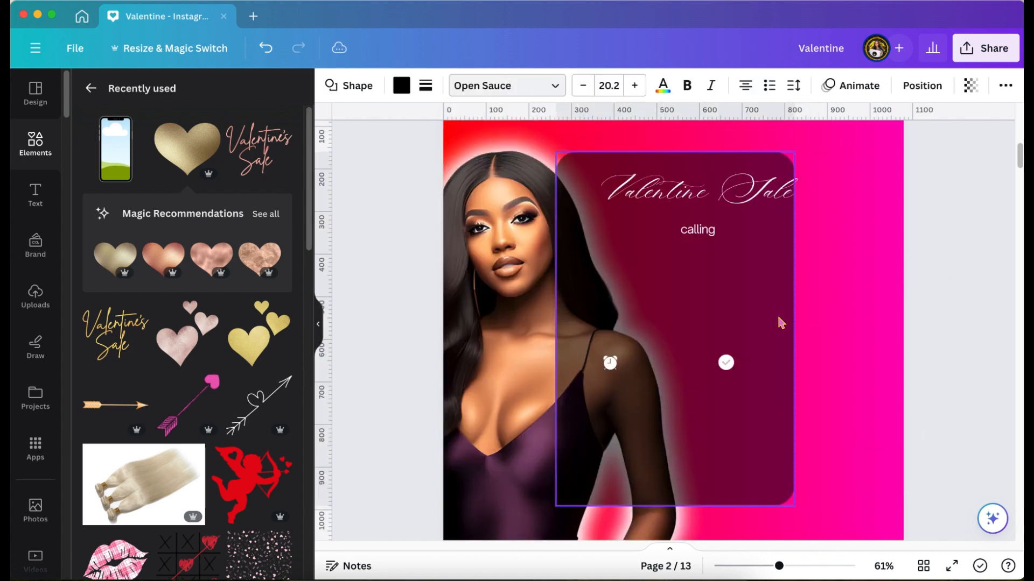
{"action": "left_click", "coordinate": [732, 192]}
{"action": "left_click", "coordinate": [713, 233]}
{"action": "left_click_drag", "start_coordinate": [709, 268], "coordinate": [685, 268]}
- Paste the "When?" and "Ready!" labels under the two icons and add the "slide to answer" text below them
{"action": "left_click", "coordinate": [844, 485]}
{"action": "scroll", "coordinate": [844, 485], "scroll_direction": "down", "scroll_amount": 2}
{"action": "key", "text": "super+v"}
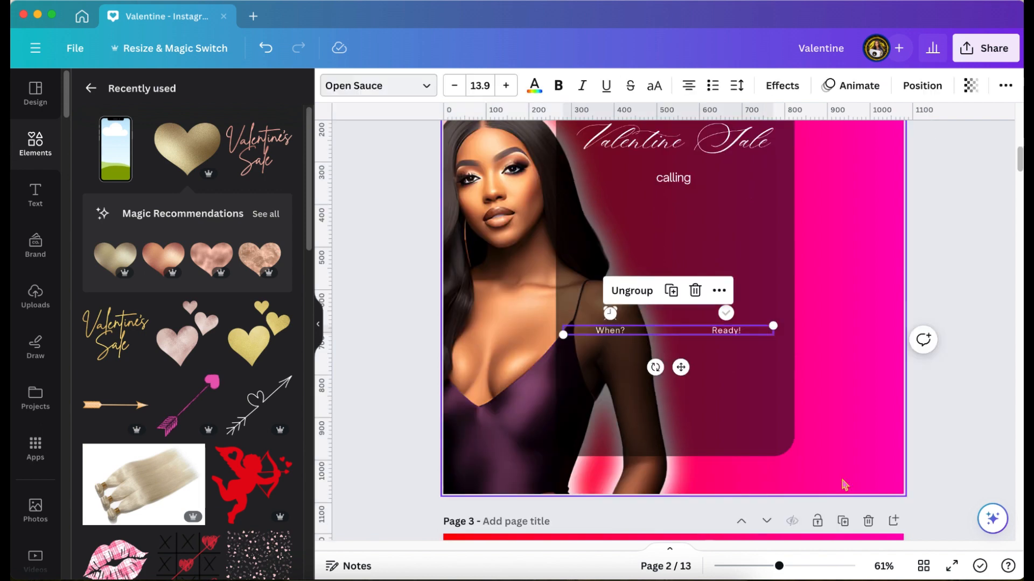
{"action": "left_click", "coordinate": [981, 275]}
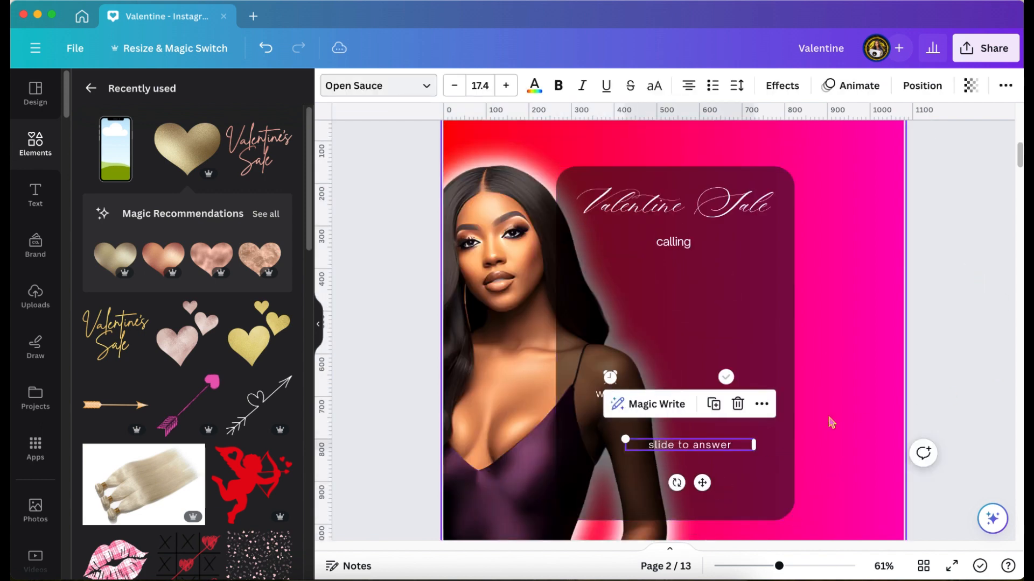
- Add a rectangle flattened into a thin bar just below "slide to answer" and set its corner rounding to 47
{"action": "left_click", "coordinate": [858, 401]}
{"action": "key", "text": "r"}
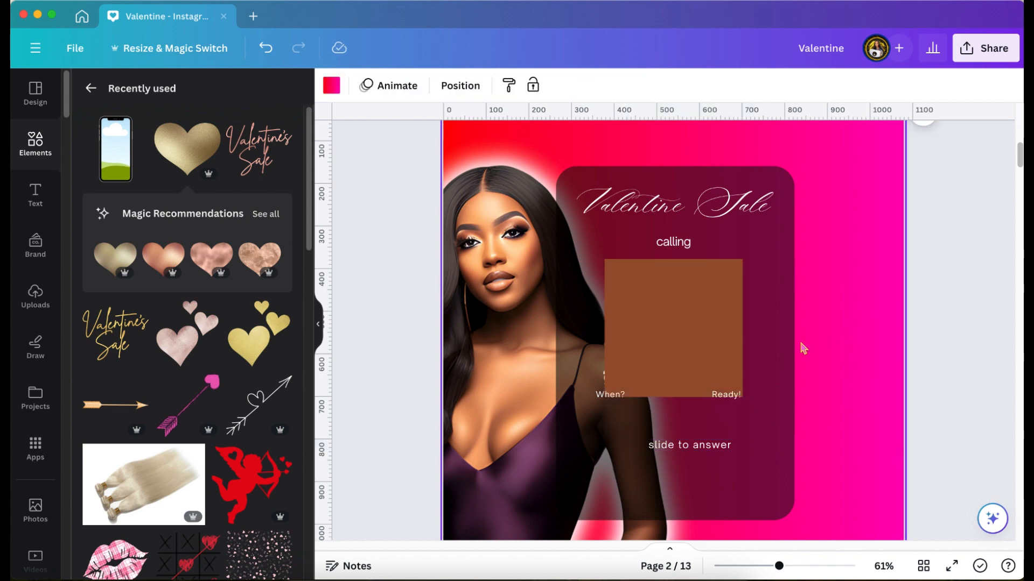
{"action": "left_click_drag", "start_coordinate": [746, 327], "coordinate": [923, 328]}
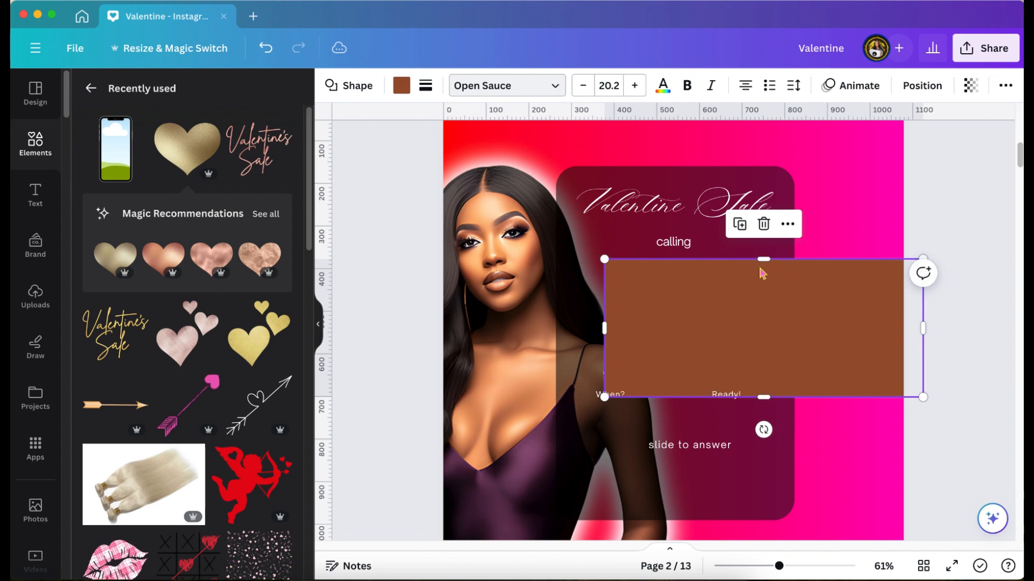
{"action": "left_click_drag", "start_coordinate": [762, 260], "coordinate": [751, 358]}
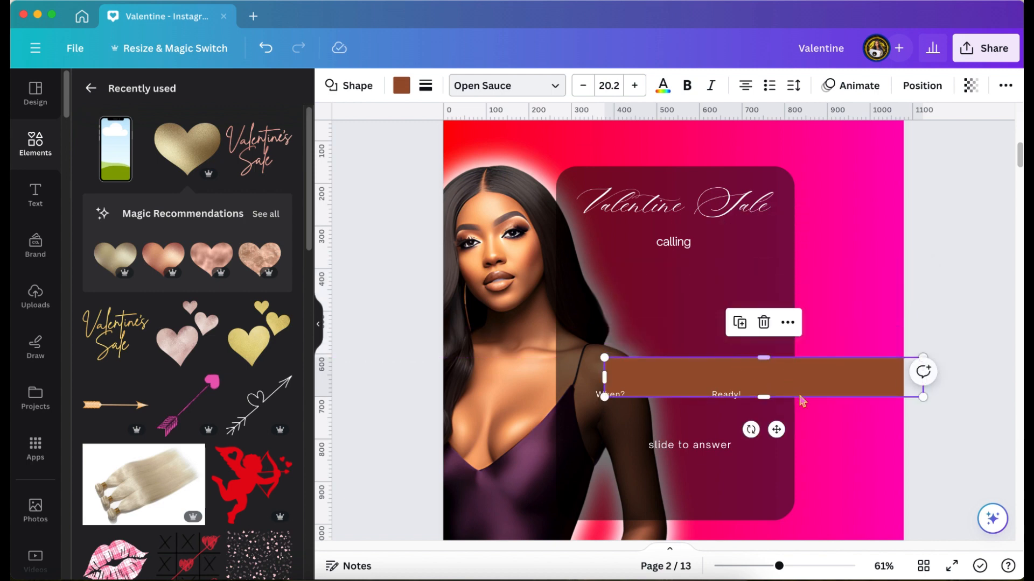
{"action": "left_click_drag", "start_coordinate": [779, 427], "coordinate": [714, 520]}
{"action": "left_click_drag", "start_coordinate": [859, 451], "coordinate": [782, 463]}
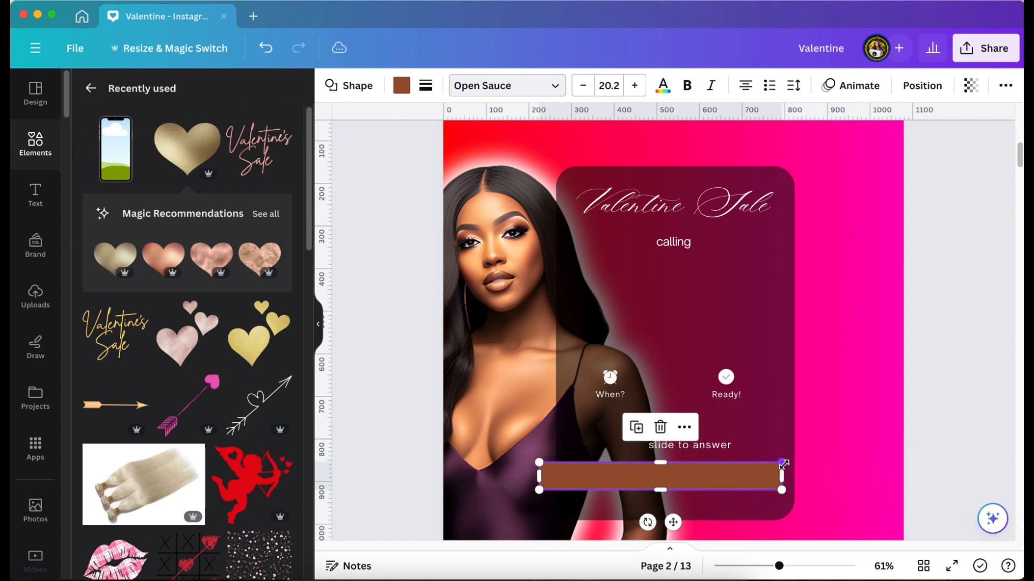
{"action": "left_click", "coordinate": [427, 85]}
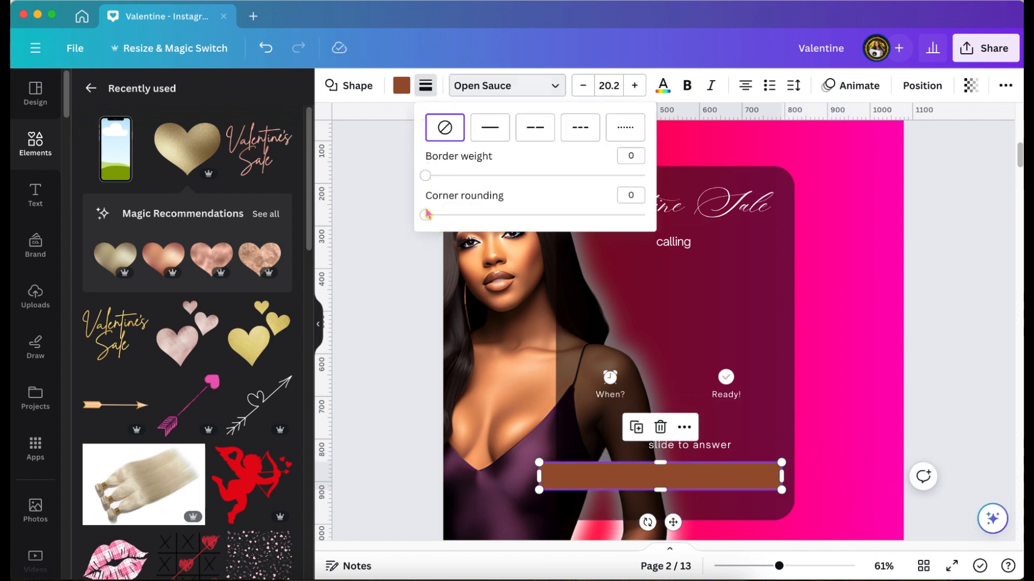
{"action": "left_click_drag", "start_coordinate": [425, 214], "coordinate": [528, 215]}
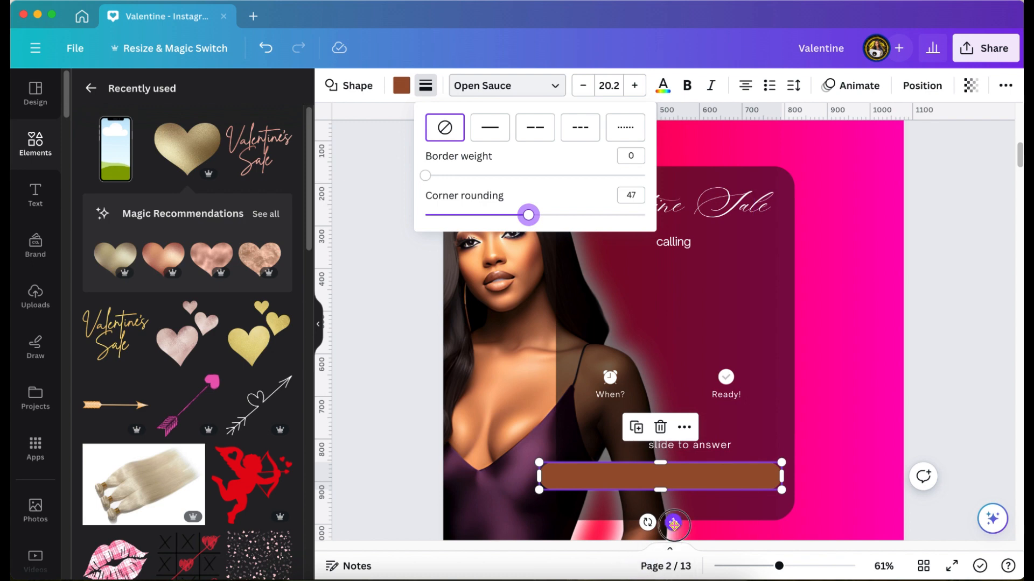
- Move the brown bar onto the "slide to answer" text and resize it into a taller, narrower pill centred in the dark panel
{"action": "left_click", "coordinate": [675, 506]}
{"action": "left_click_drag", "start_coordinate": [673, 521], "coordinate": [688, 496]}
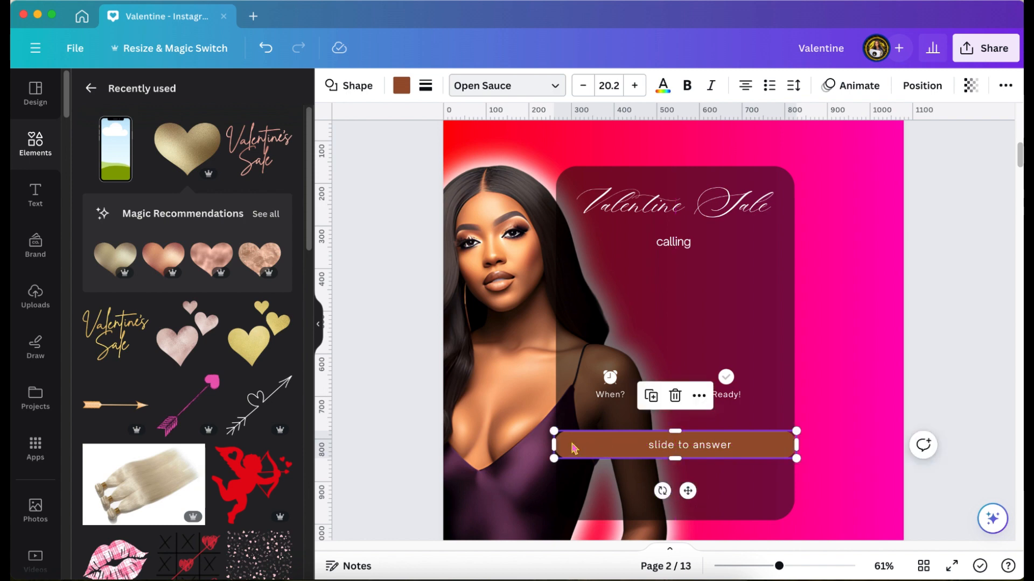
{"action": "left_click_drag", "start_coordinate": [555, 445], "coordinate": [576, 445]}
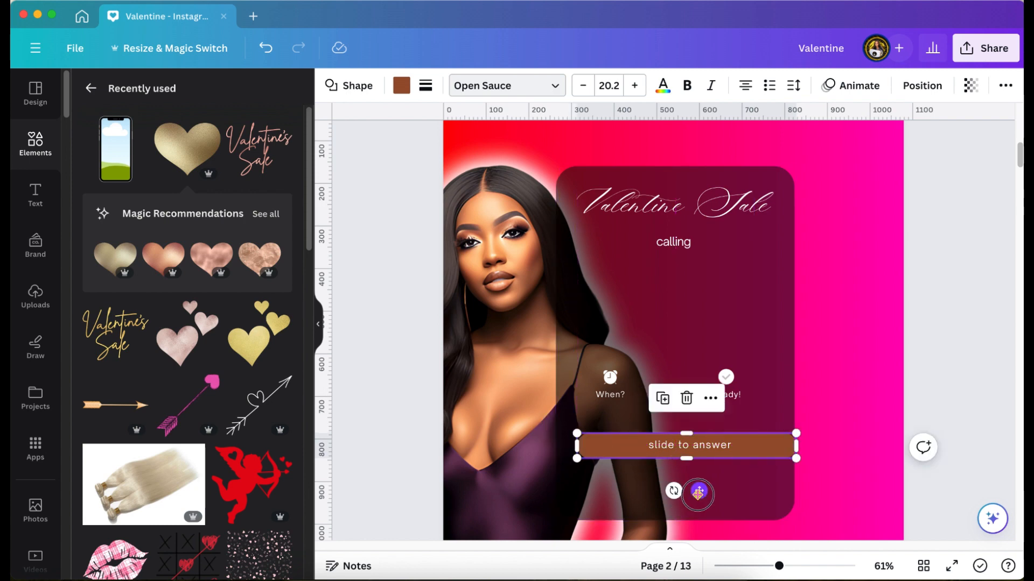
{"action": "mouse_move", "coordinate": [698, 491]}
{"action": "left_mouse_down"}
{"action": "mouse_move", "coordinate": [687, 491]}
{"action": "mouse_move", "coordinate": [679, 469]}
{"action": "mouse_move", "coordinate": [684, 505]}
{"action": "left_mouse_up"}
{"action": "scroll", "coordinate": [679, 468], "scroll_direction": "up", "scroll_amount": 1}
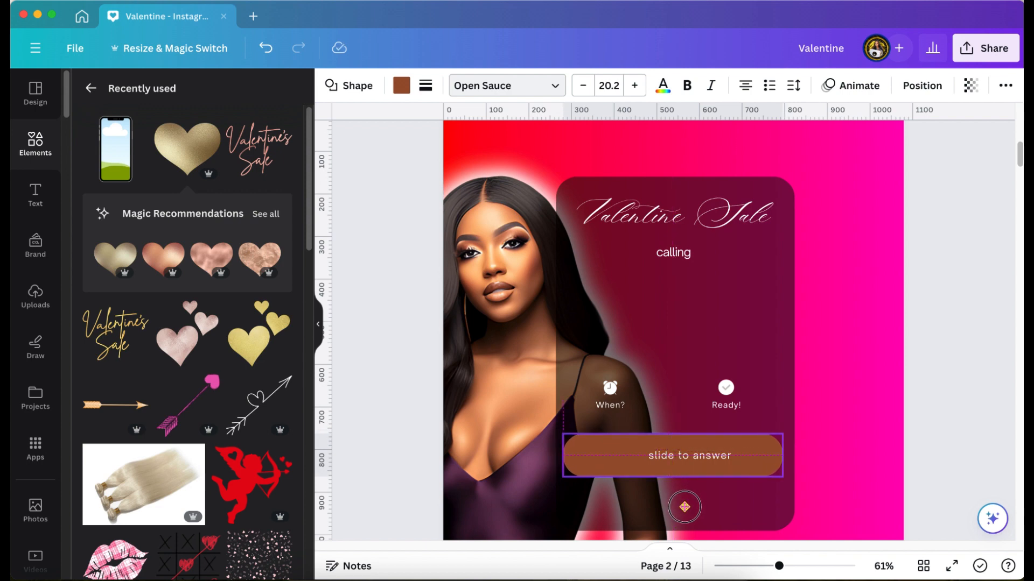
{"action": "left_click_drag", "start_coordinate": [685, 507], "coordinate": [684, 507]}
- Fill the pill-shaped bar with white and make it semi-transparent so the "slide to answer" text shows
{"action": "left_click", "coordinate": [401, 85]}
{"action": "left_click", "coordinate": [278, 246]}
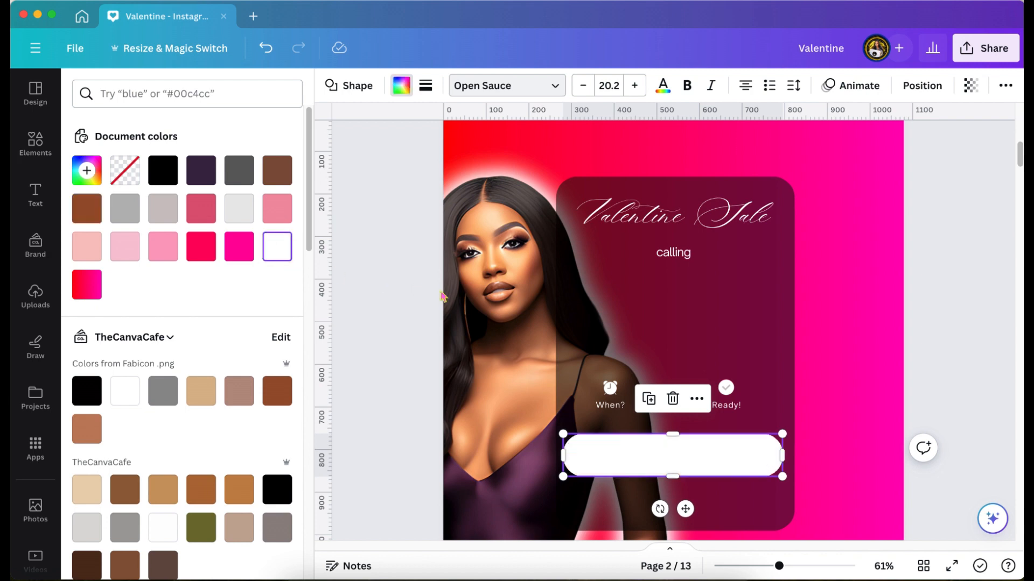
{"action": "left_click", "coordinate": [434, 296]}
- Place a vertical guide at the right end of page 1's answer bar and shrink page 2's bar to meet it
{"action": "scroll", "coordinate": [332, 243], "scroll_direction": "up", "scroll_amount": 3}
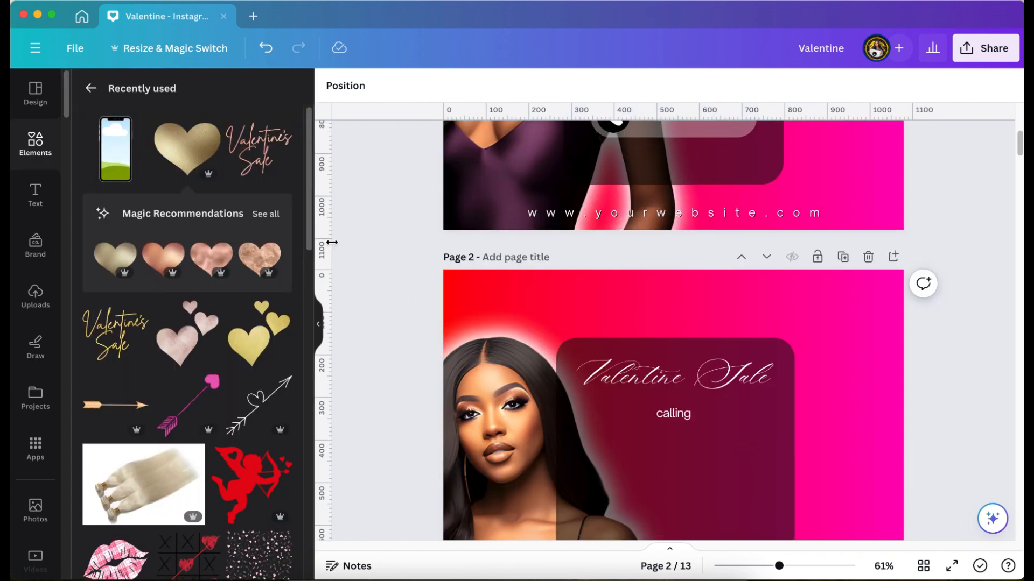
{"action": "left_click_drag", "start_coordinate": [331, 242], "coordinate": [759, 272]}
{"action": "scroll", "coordinate": [880, 376], "scroll_direction": "down", "scroll_amount": 3}
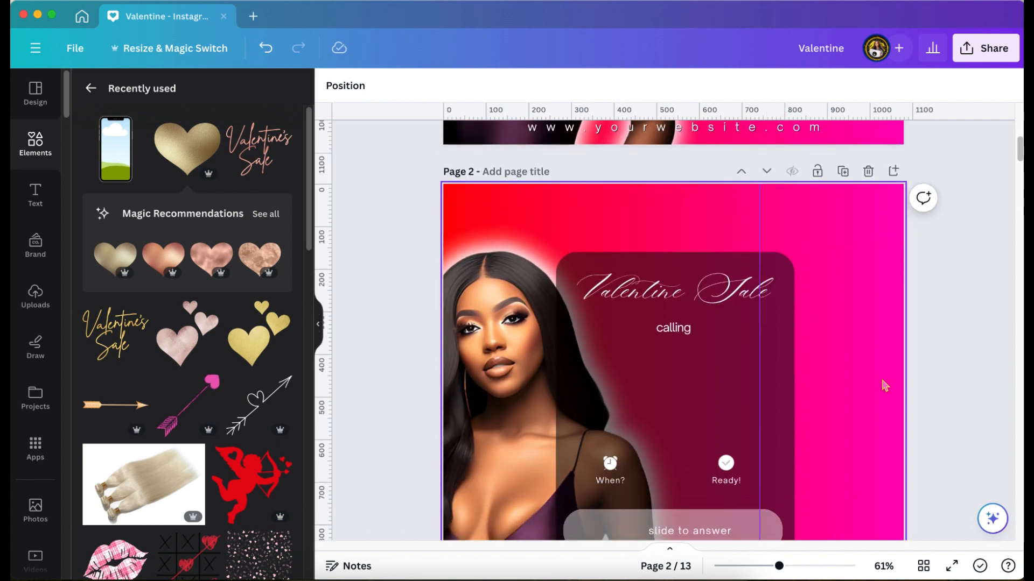
{"action": "scroll", "coordinate": [822, 414], "scroll_direction": "down", "scroll_amount": 5}
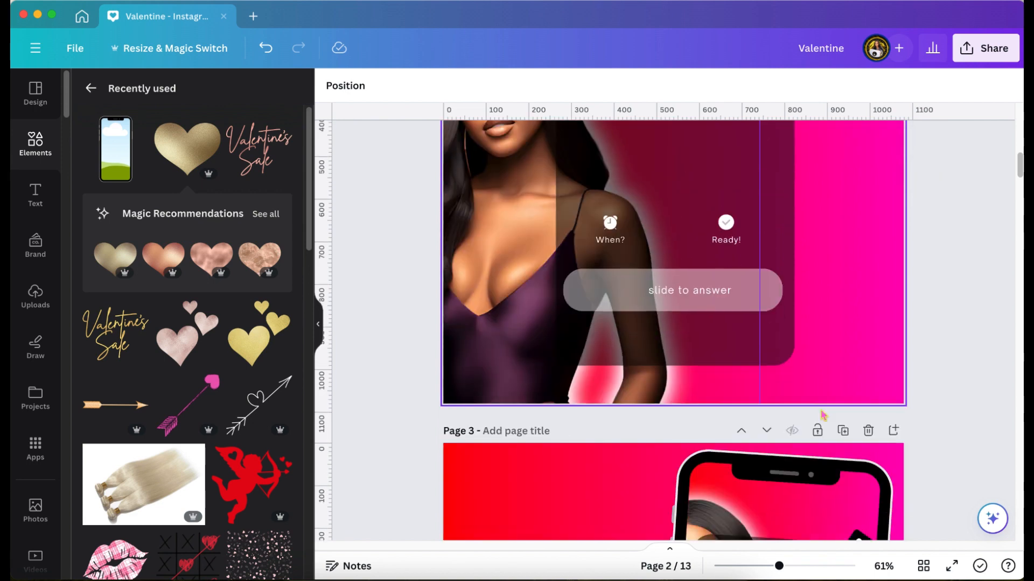
{"action": "left_click", "coordinate": [767, 305]}
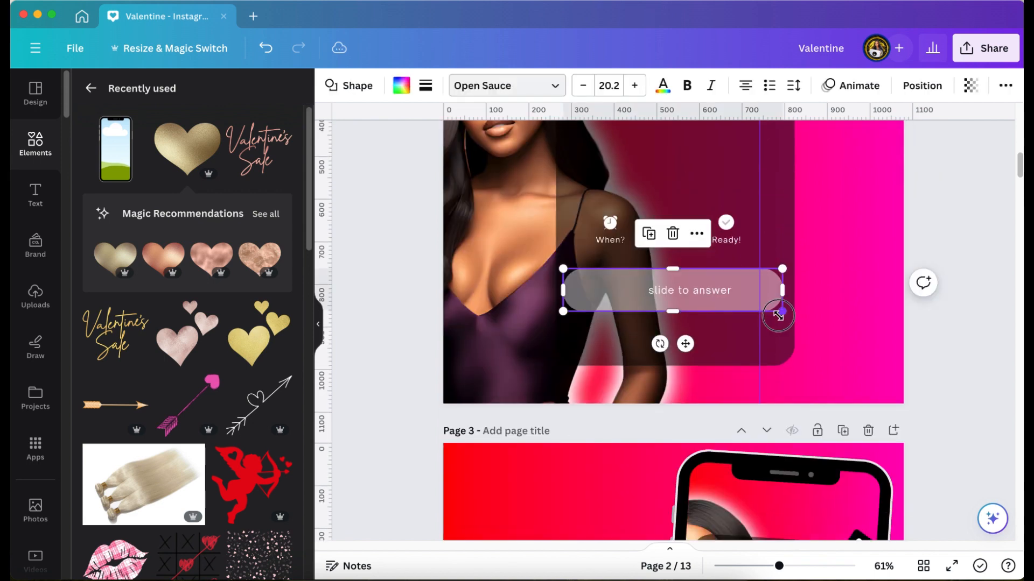
{"action": "left_click_drag", "start_coordinate": [777, 314], "coordinate": [759, 311]}
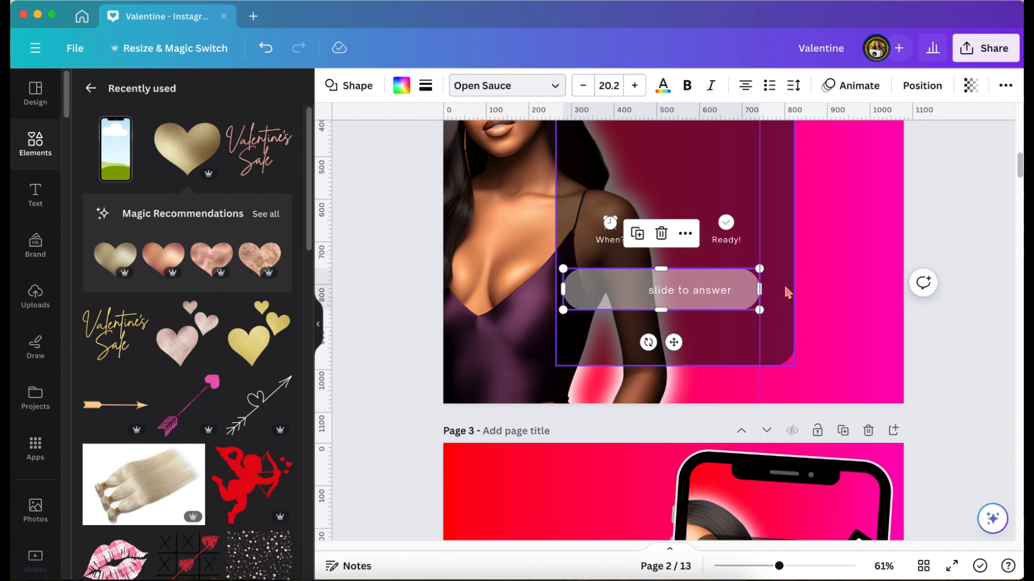
- Move the vertical guide to the left end of page 1's answer bar, at about 346, and shorten page 2's bar to it
{"action": "scroll", "coordinate": [796, 323], "scroll_direction": "up", "scroll_amount": 5}
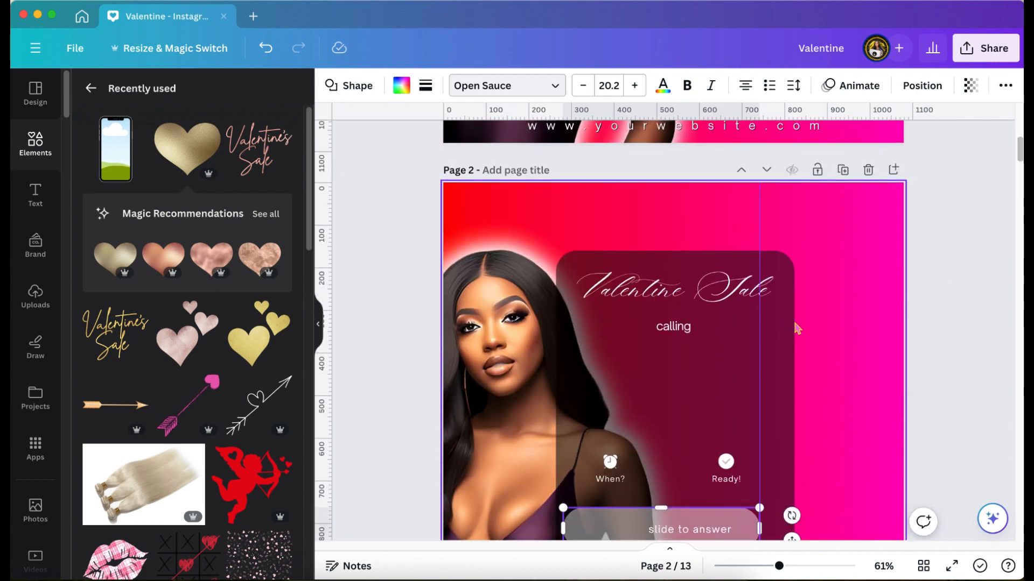
{"action": "scroll", "coordinate": [794, 323], "scroll_direction": "up", "scroll_amount": 5}
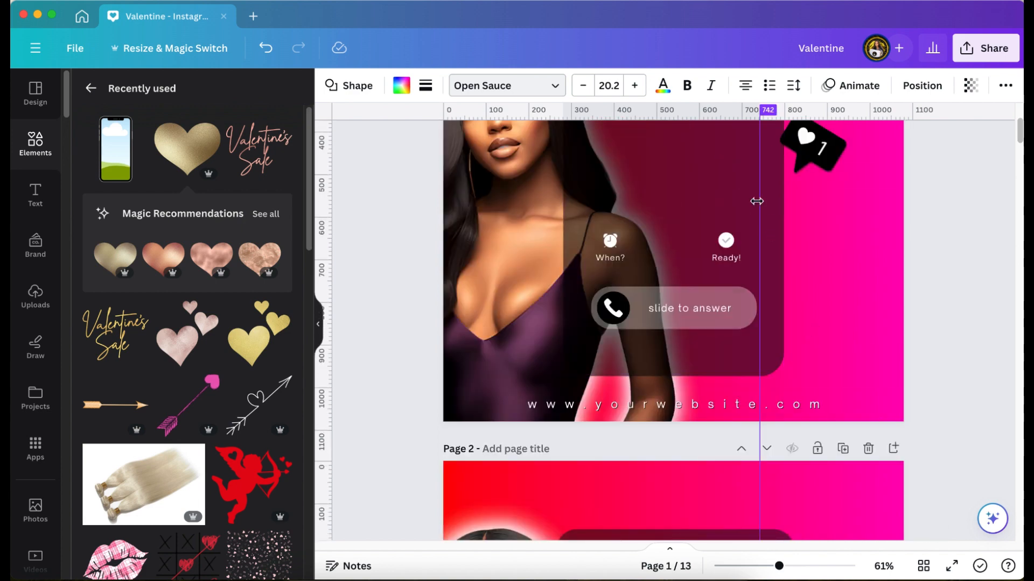
{"action": "left_click_drag", "start_coordinate": [759, 202], "coordinate": [650, 201]}
{"action": "left_click_drag", "start_coordinate": [621, 201], "coordinate": [595, 201]}
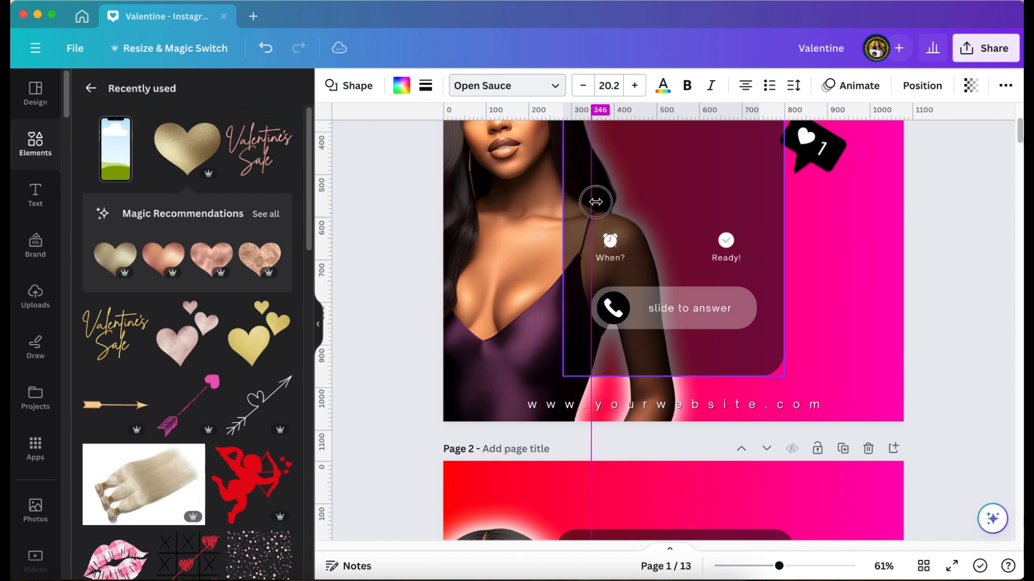
{"action": "scroll", "coordinate": [896, 402], "scroll_direction": "down", "scroll_amount": 5}
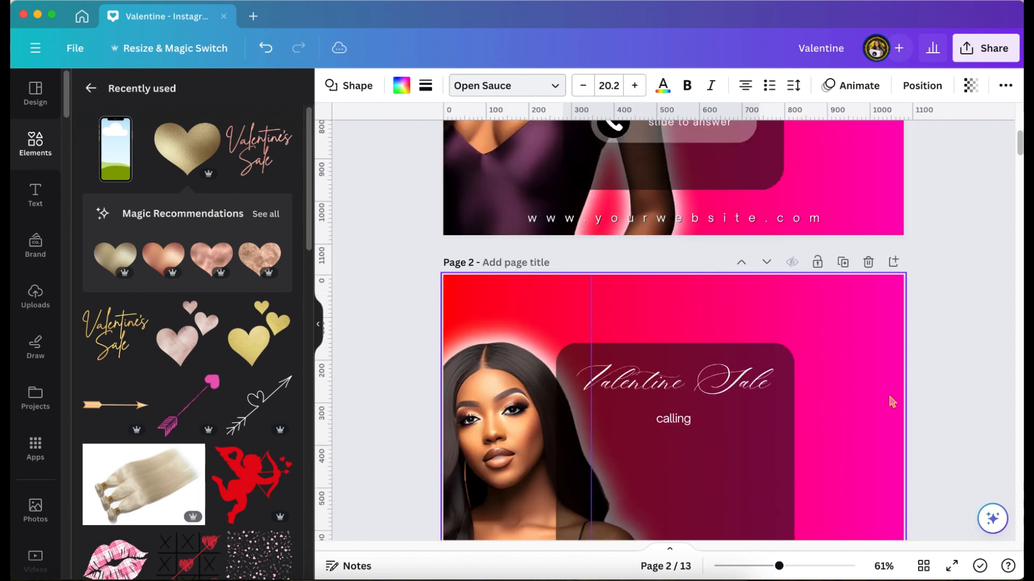
{"action": "scroll", "coordinate": [883, 401], "scroll_direction": "down", "scroll_amount": 3}
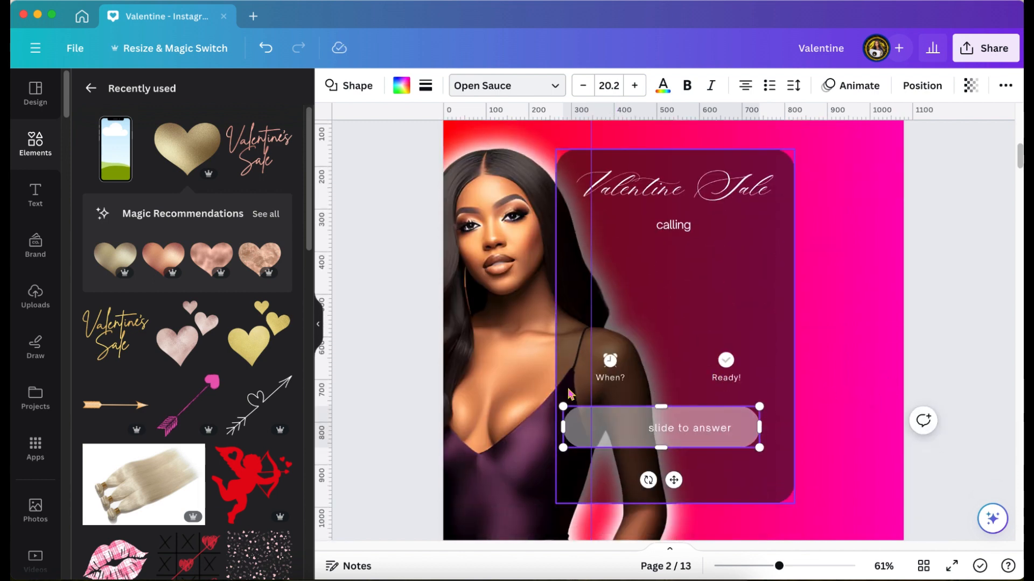
{"action": "left_click_drag", "start_coordinate": [573, 405], "coordinate": [590, 408]}
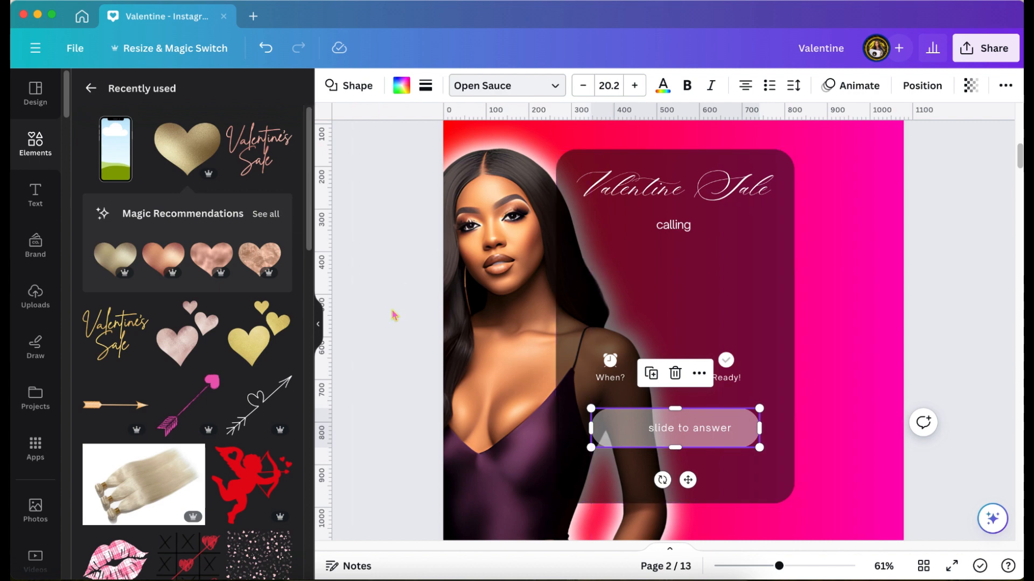
- Add a circle, shrink it to fit the left end of the "slide to answer" bar and fill it black
{"action": "key", "text": "c"}
{"action": "left_click_drag", "start_coordinate": [743, 282], "coordinate": [636, 387]}
{"action": "left_click_drag", "start_coordinate": [630, 501], "coordinate": [627, 511]}
{"action": "left_click", "coordinate": [401, 85]}
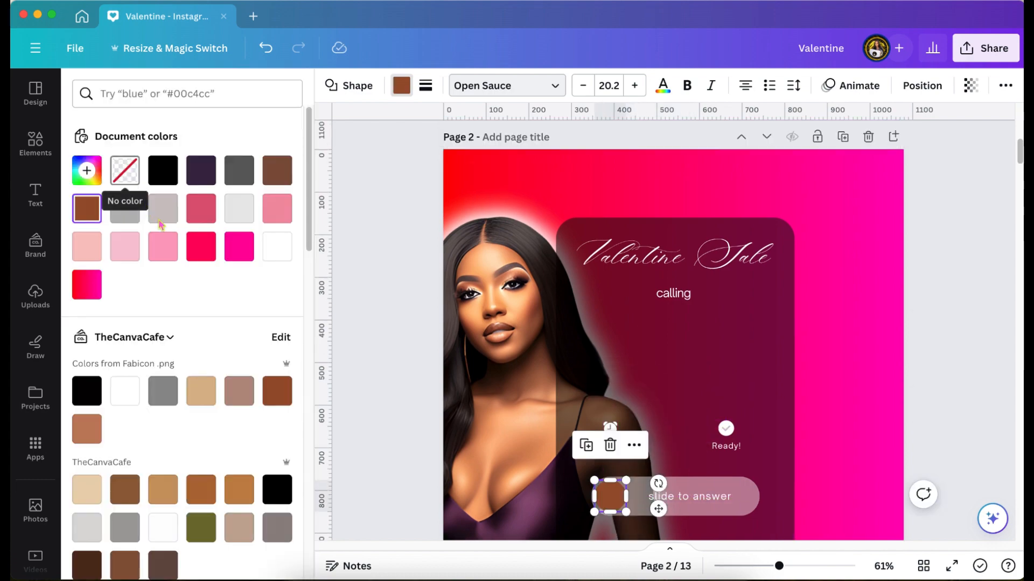
{"action": "left_click", "coordinate": [163, 171]}
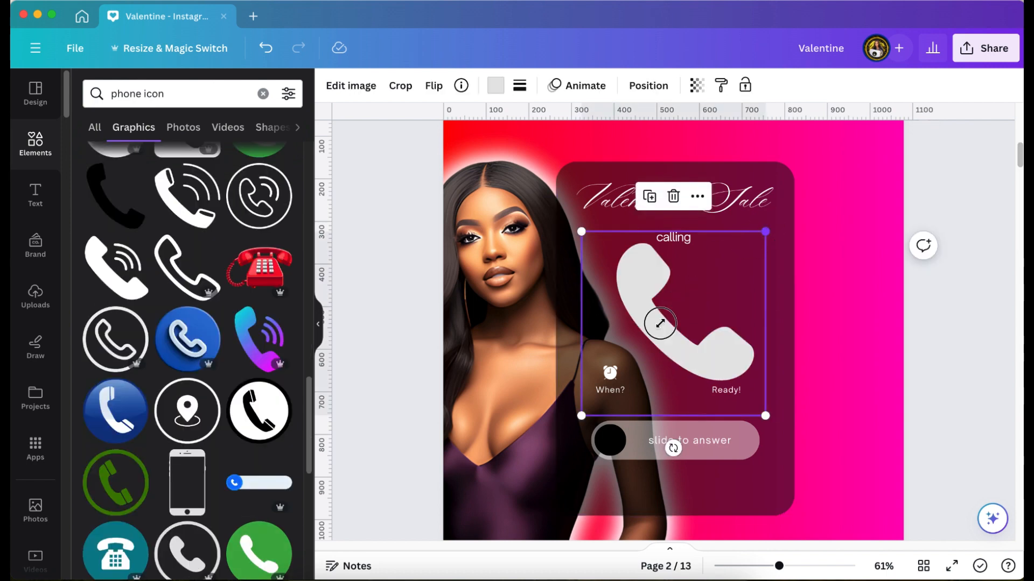
- Shrink the phone handset icon to about 61 × 61, centre it on the black circle and colour it #ff009e
{"action": "left_click_drag", "start_coordinate": [660, 323], "coordinate": [607, 389]}
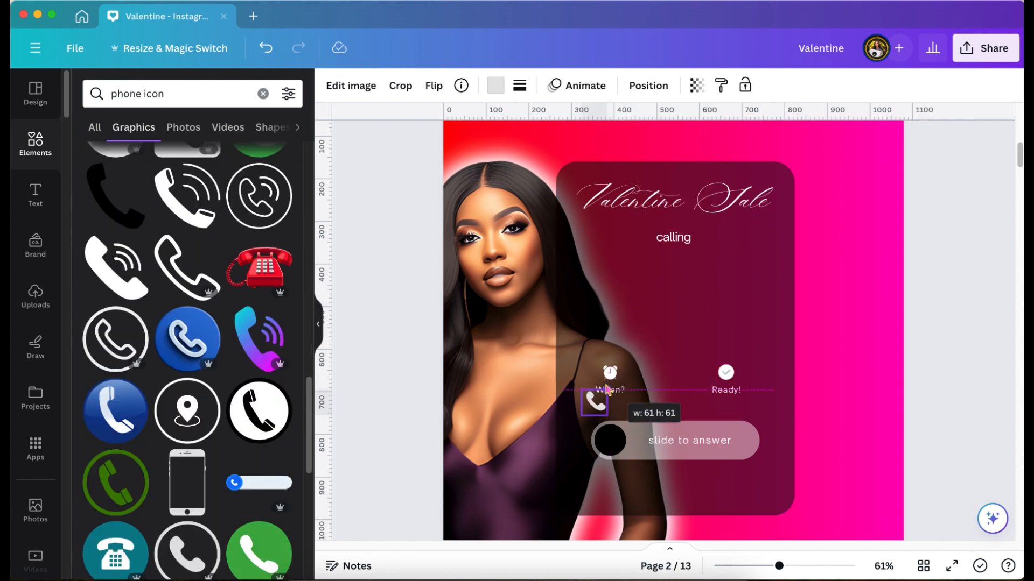
{"action": "left_click", "coordinate": [495, 85]}
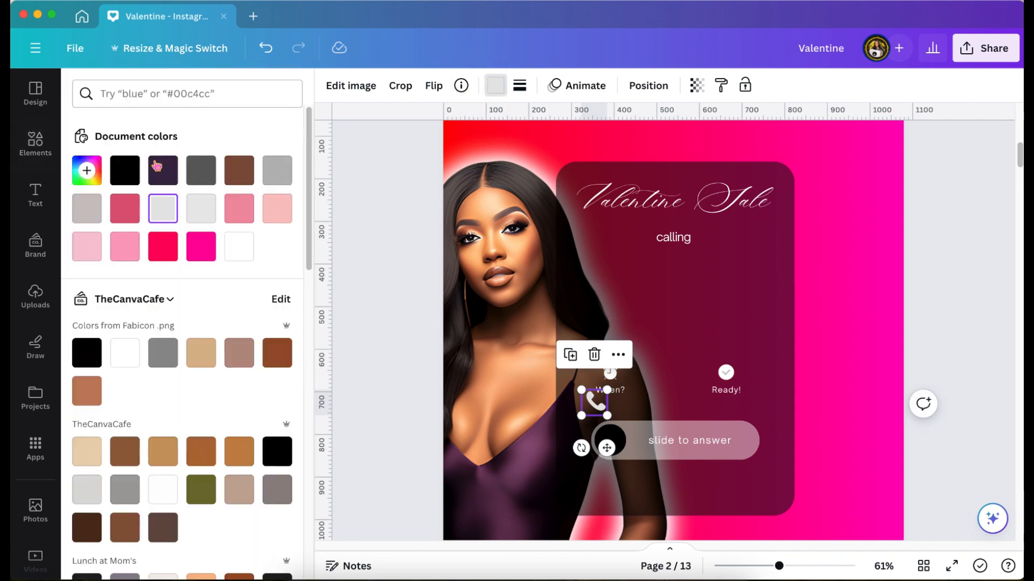
{"action": "left_click", "coordinate": [239, 253]}
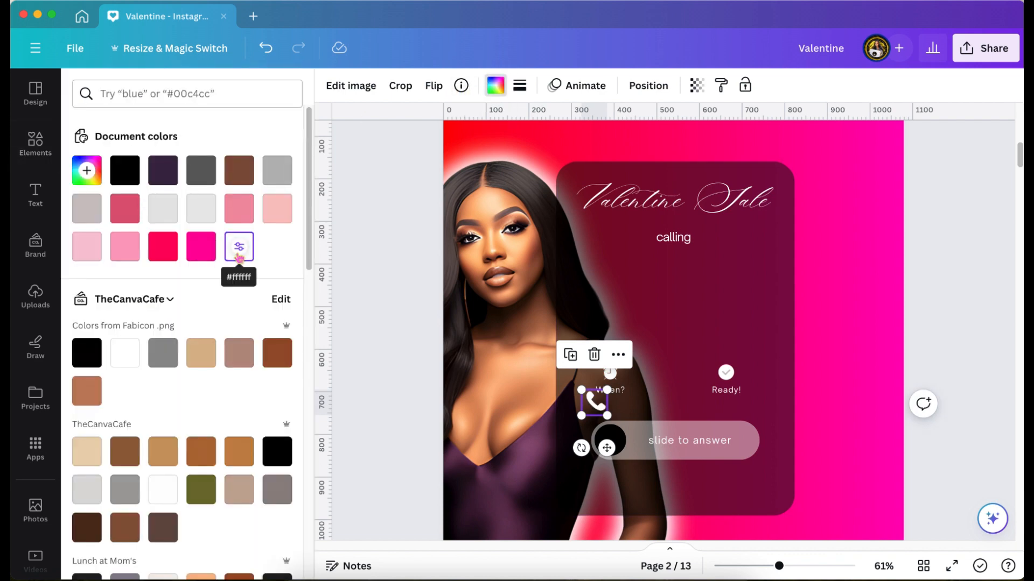
{"action": "left_click_drag", "start_coordinate": [606, 448], "coordinate": [619, 485]}
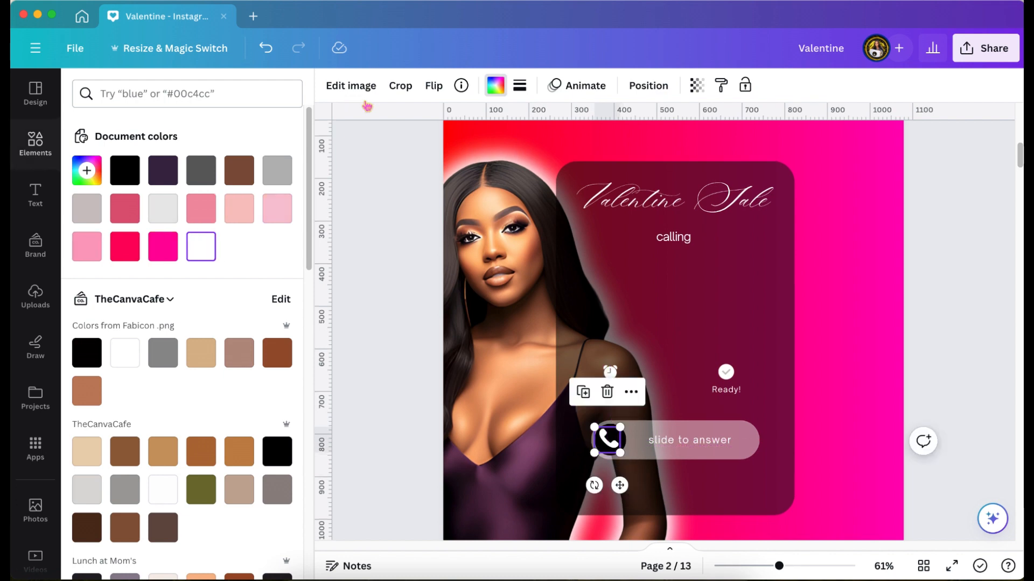
{"action": "left_click", "coordinate": [167, 245]}
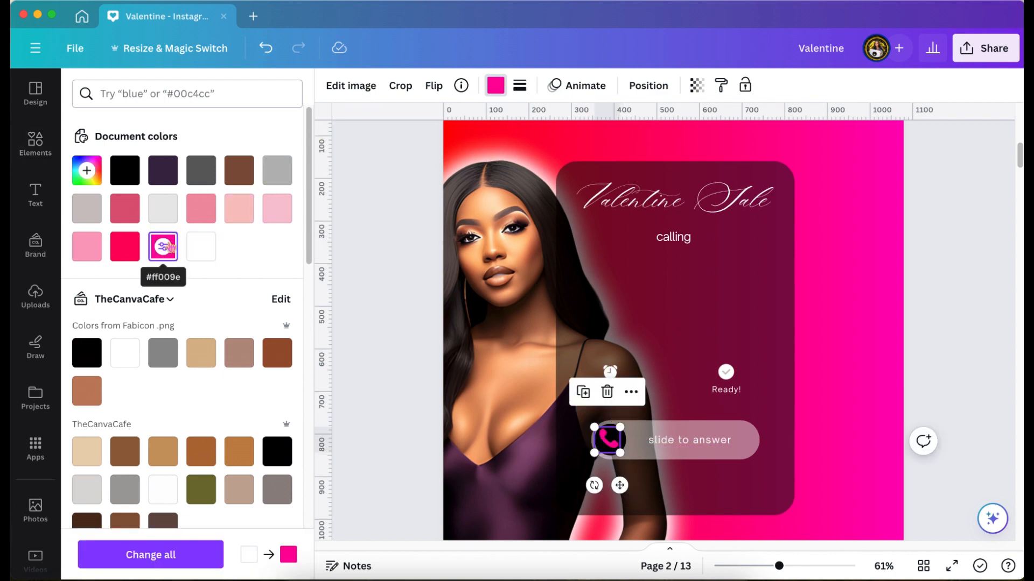
{"action": "left_click", "coordinate": [377, 273]}
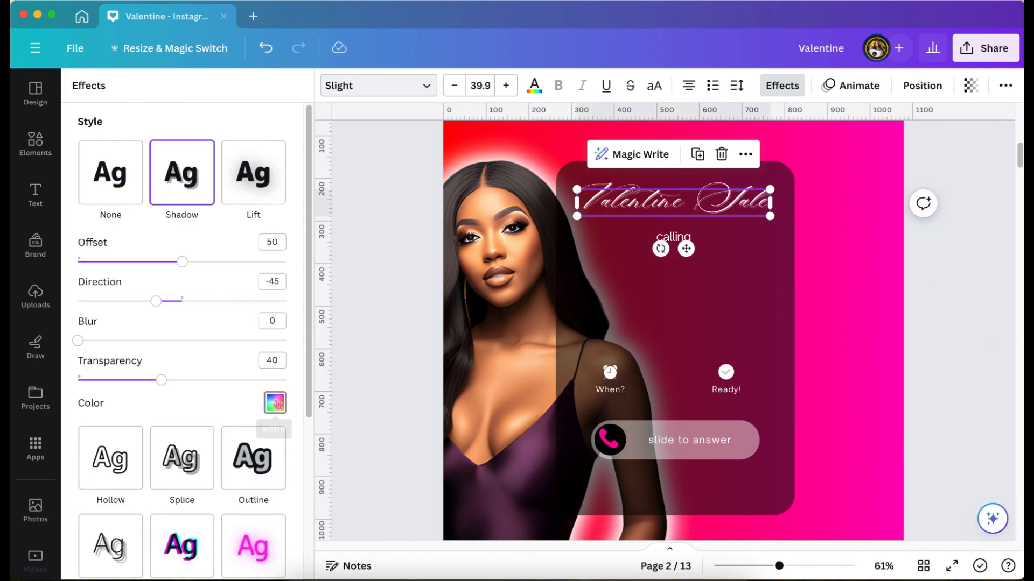
- Set the "Valentine Sale" text's shadow colour to black and its shadow transparency to 100
{"action": "left_click", "coordinate": [275, 403]}
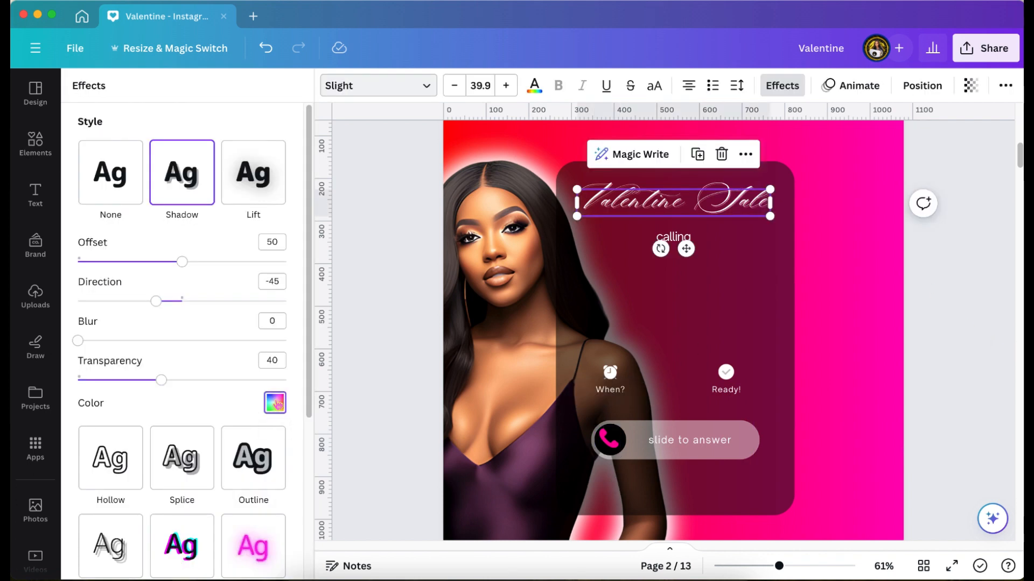
{"action": "left_click", "coordinate": [124, 222]}
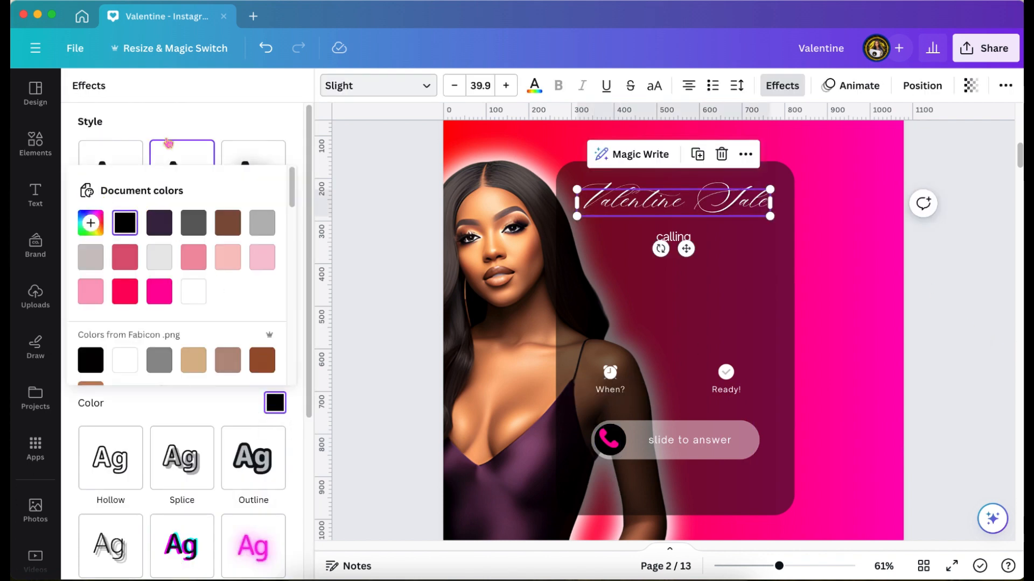
{"action": "left_click", "coordinate": [173, 130]}
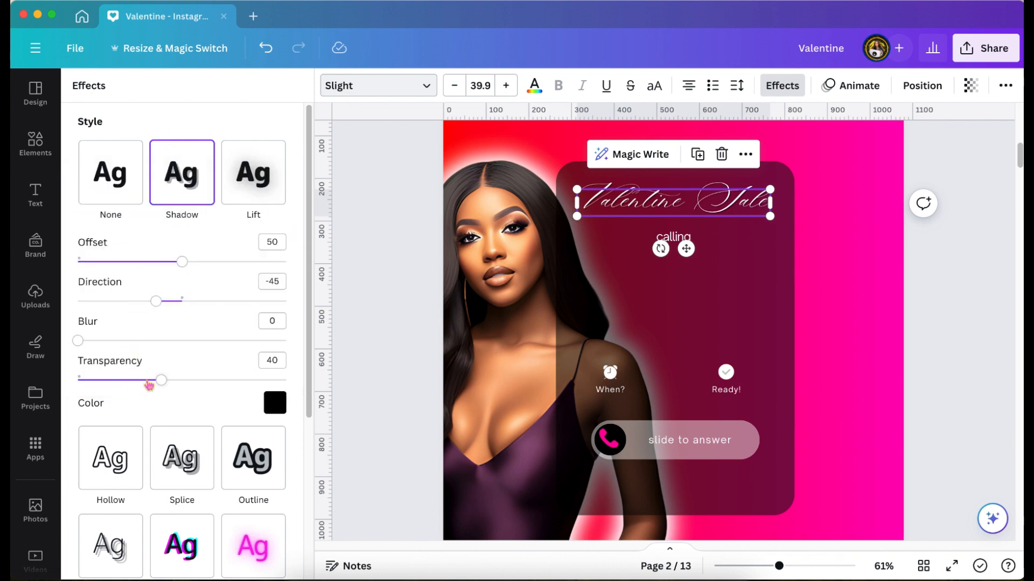
{"action": "left_click_drag", "start_coordinate": [161, 381], "coordinate": [294, 380]}
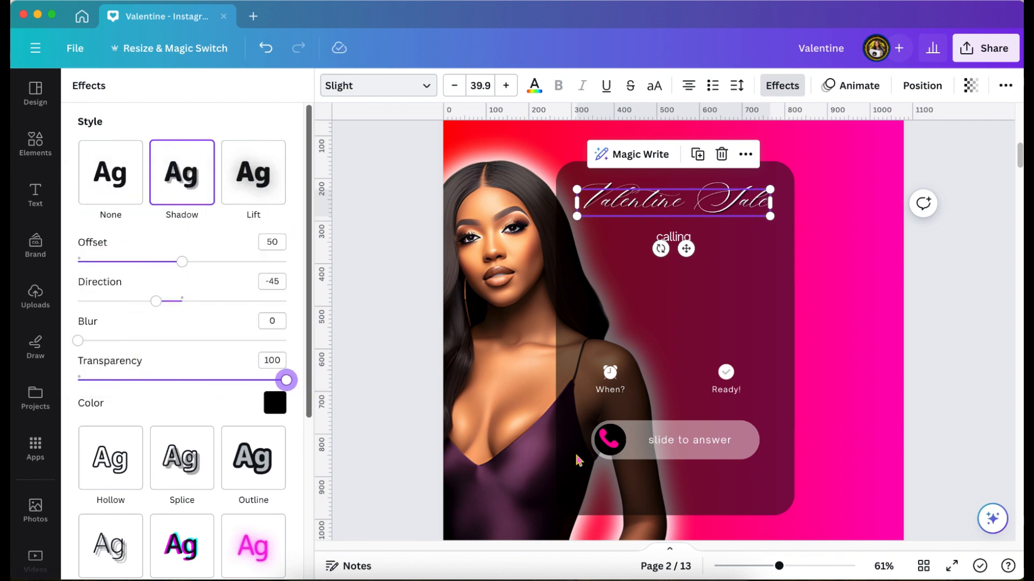
{"action": "left_click_drag", "start_coordinate": [779, 567], "coordinate": [805, 566]}
{"action": "scroll", "coordinate": [843, 397], "scroll_direction": "down", "scroll_amount": 3}
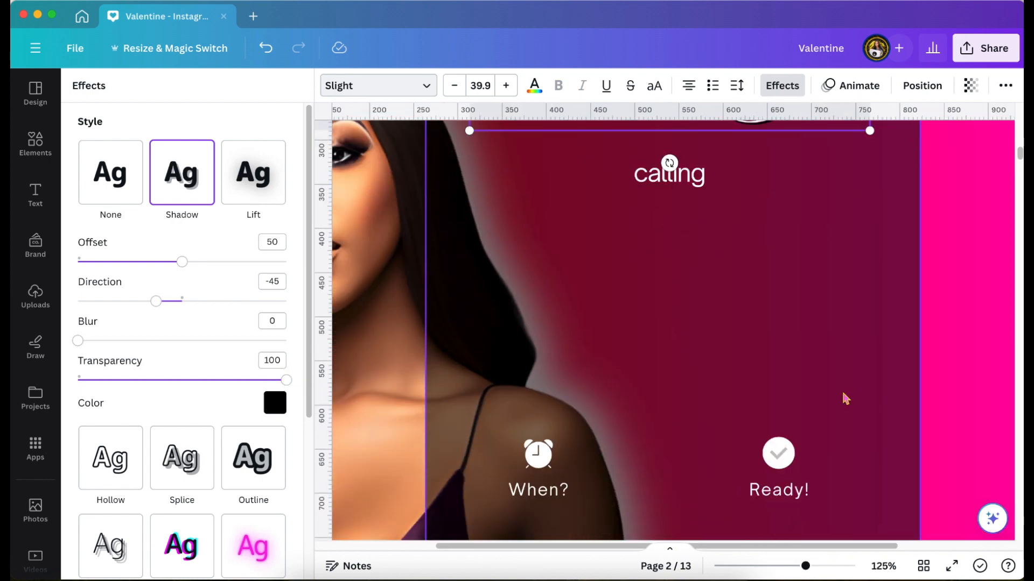
{"action": "scroll", "coordinate": [843, 397], "scroll_direction": "down", "scroll_amount": 3}
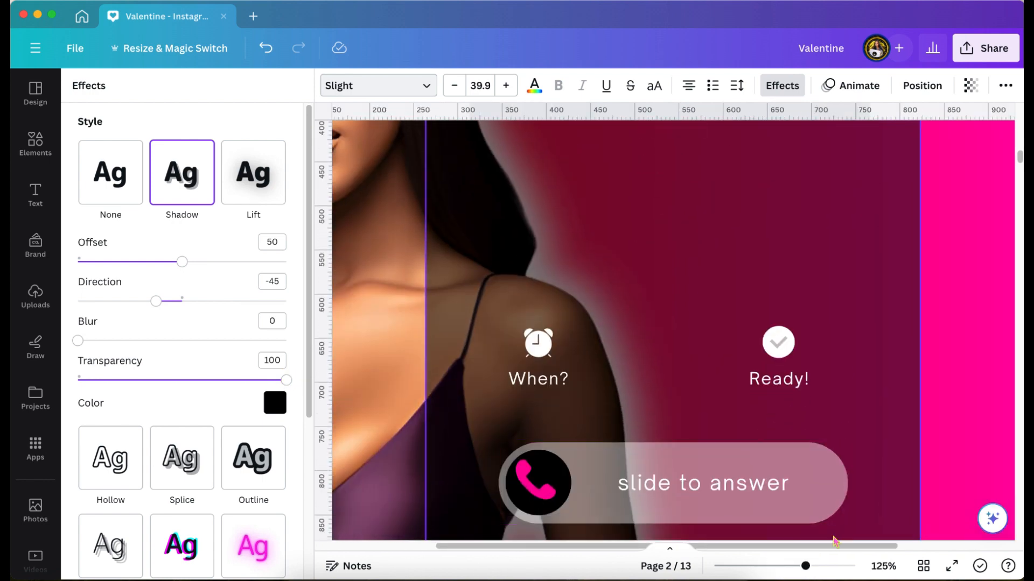
{"action": "left_click_drag", "start_coordinate": [805, 566], "coordinate": [773, 566]}
{"action": "left_click", "coordinate": [1001, 320]}
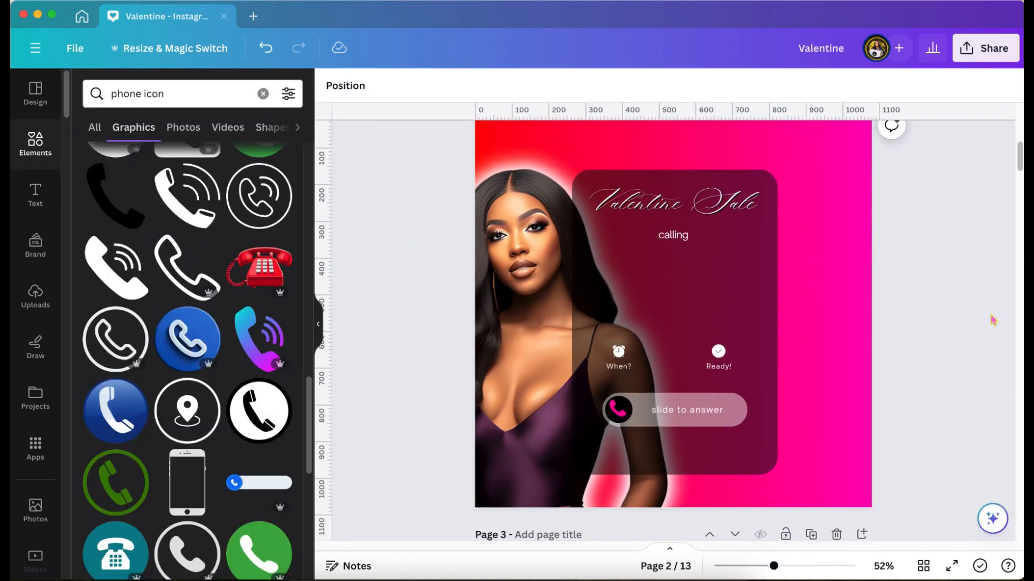
- Add the red heart "1" notification bubble from the recently used graphics to page 2 and recolour its red part black
{"action": "scroll", "coordinate": [995, 320], "scroll_direction": "up", "scroll_amount": 1}
{"action": "left_click", "coordinate": [101, 292]}
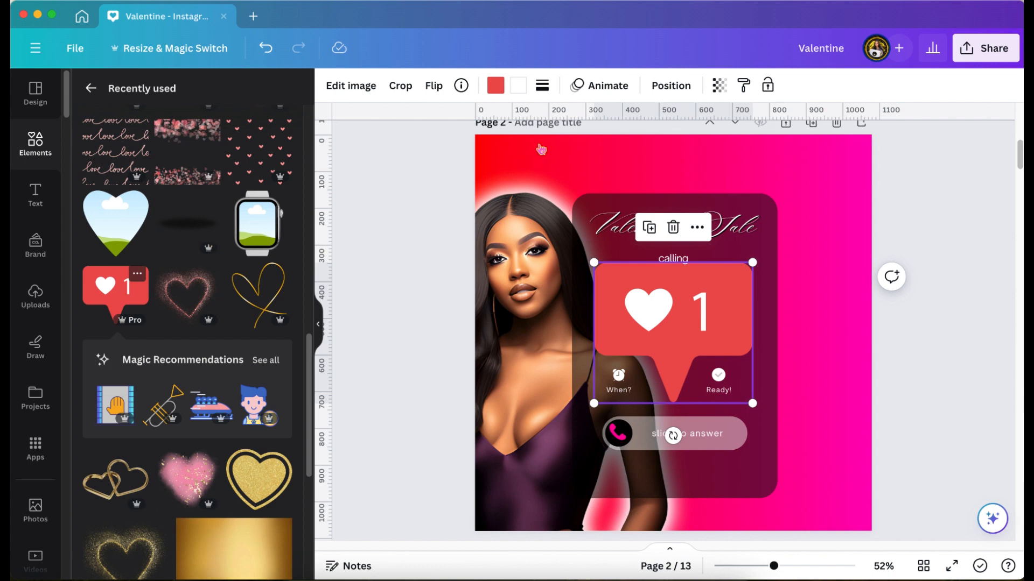
{"action": "left_click", "coordinate": [495, 88]}
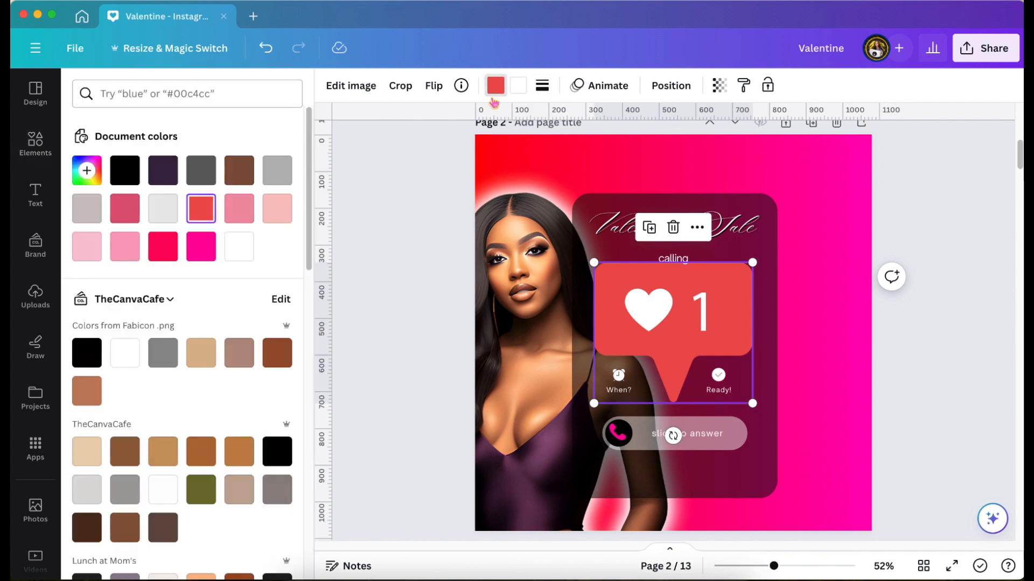
{"action": "left_click", "coordinate": [127, 170]}
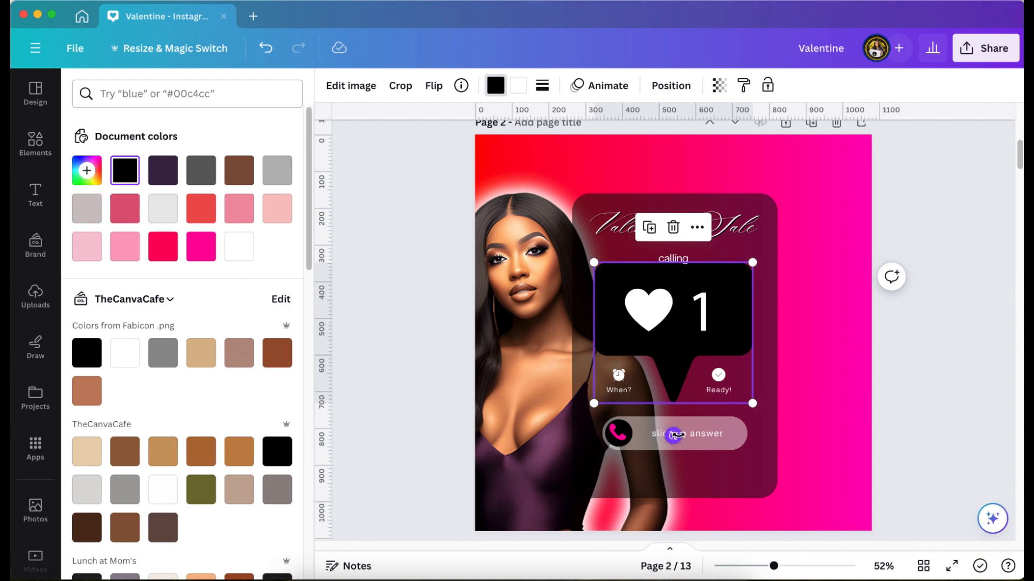
- Tilt the black notification bubble clockwise by roughly 30 degrees and shrink it to a small badge near the dark panel's right edge
{"action": "left_click_drag", "start_coordinate": [673, 436], "coordinate": [618, 423]}
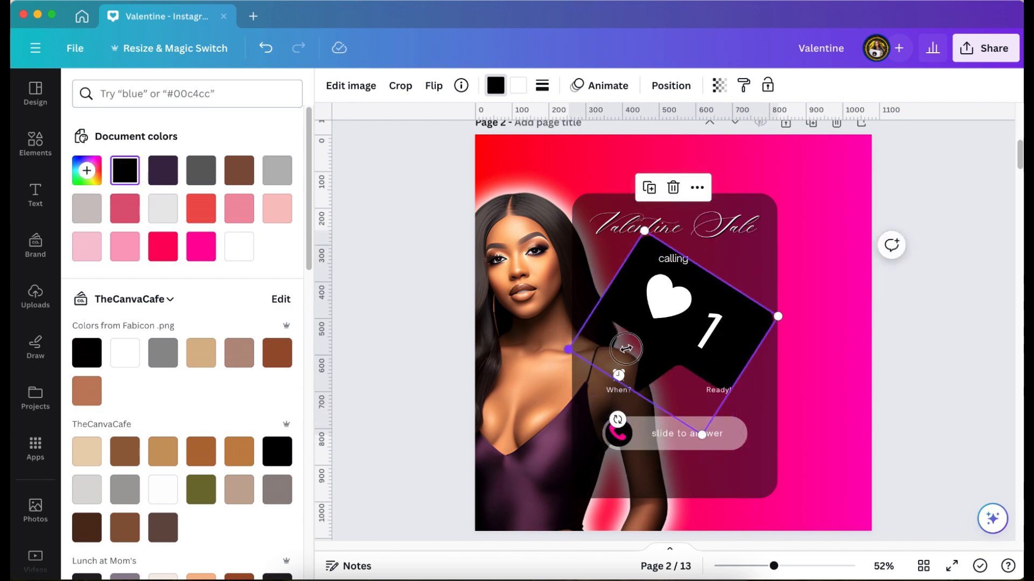
{"action": "left_click_drag", "start_coordinate": [625, 349], "coordinate": [751, 326]}
{"action": "left_click", "coordinate": [461, 85]}
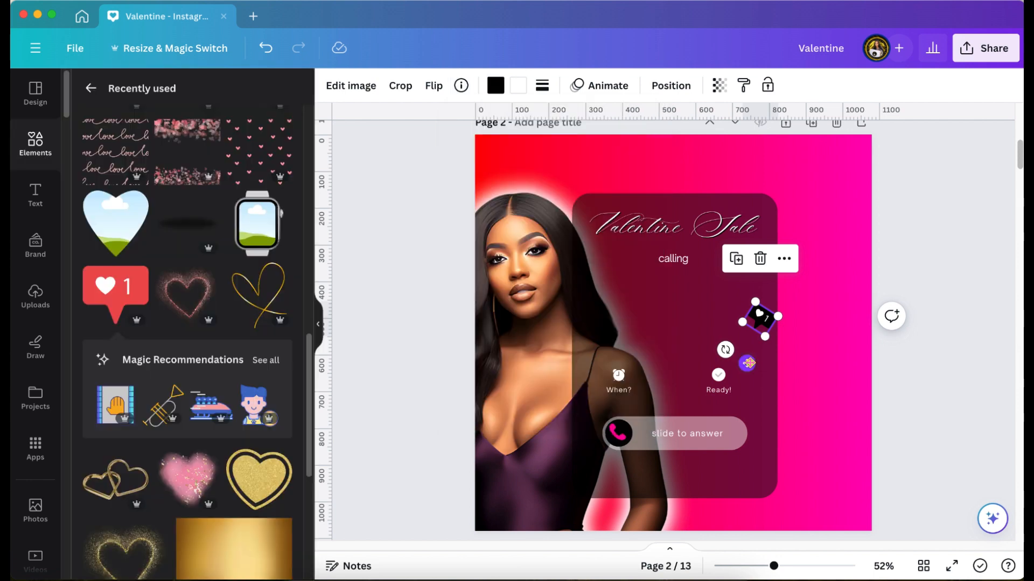
- Move the black notification badge to the dark panel's upper-right edge and enlarge it to about 105 × 93
{"action": "left_click_drag", "start_coordinate": [746, 363], "coordinate": [771, 292]}
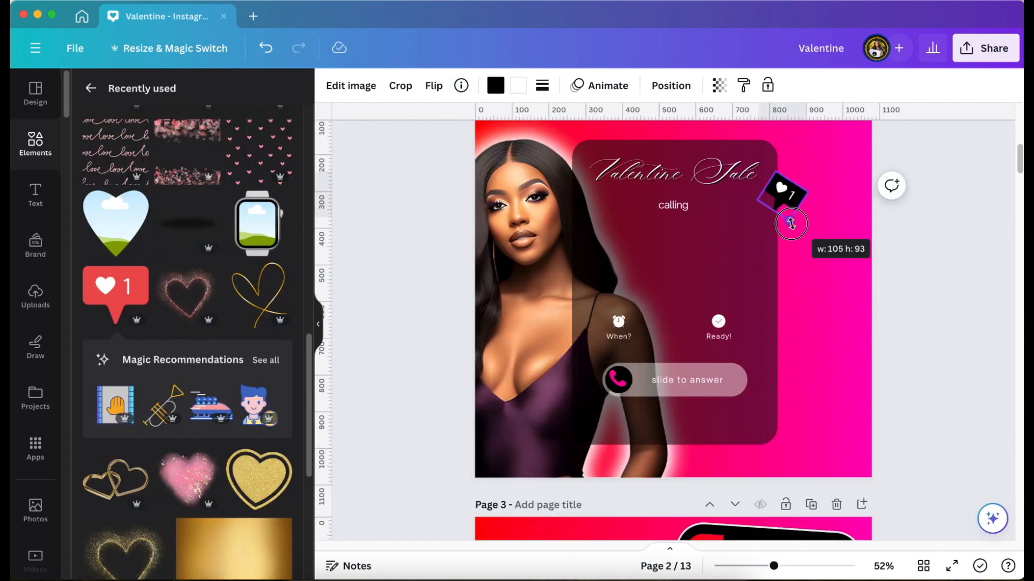
{"action": "left_click_drag", "start_coordinate": [789, 222], "coordinate": [792, 225]}
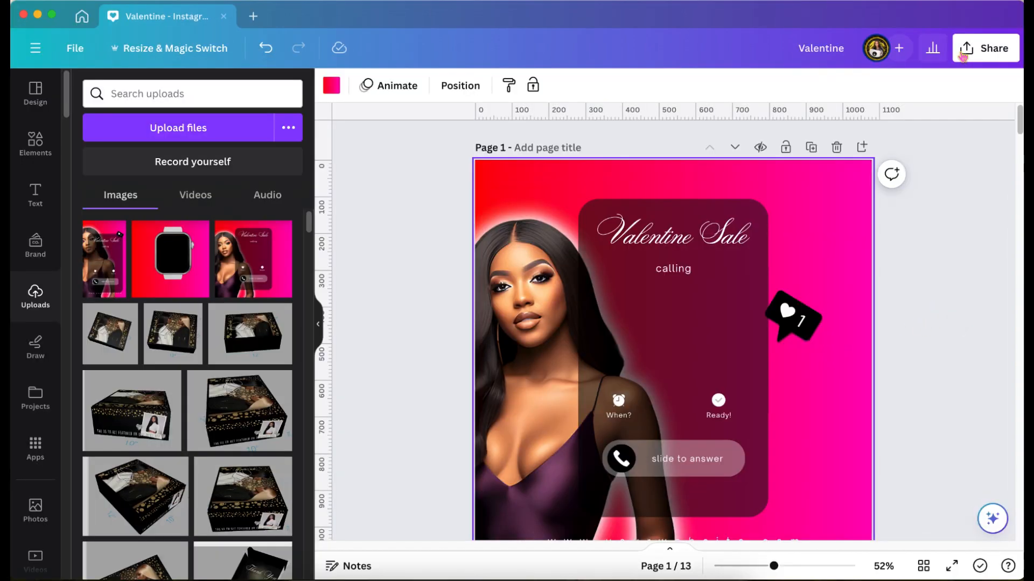
- Set up a PNG download of the design that includes only page 1
{"action": "left_click", "coordinate": [962, 54]}
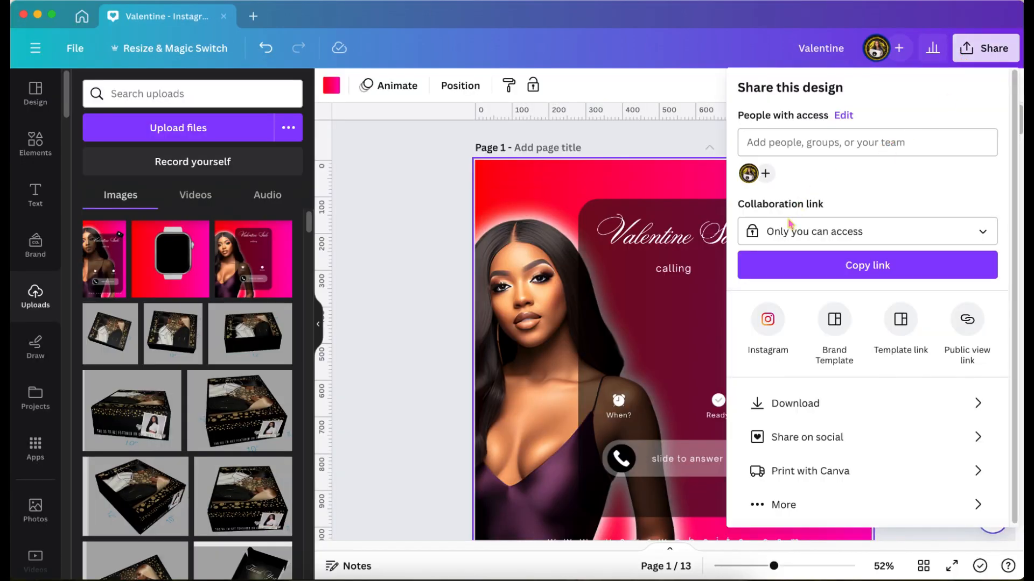
{"action": "left_click", "coordinate": [795, 412]}
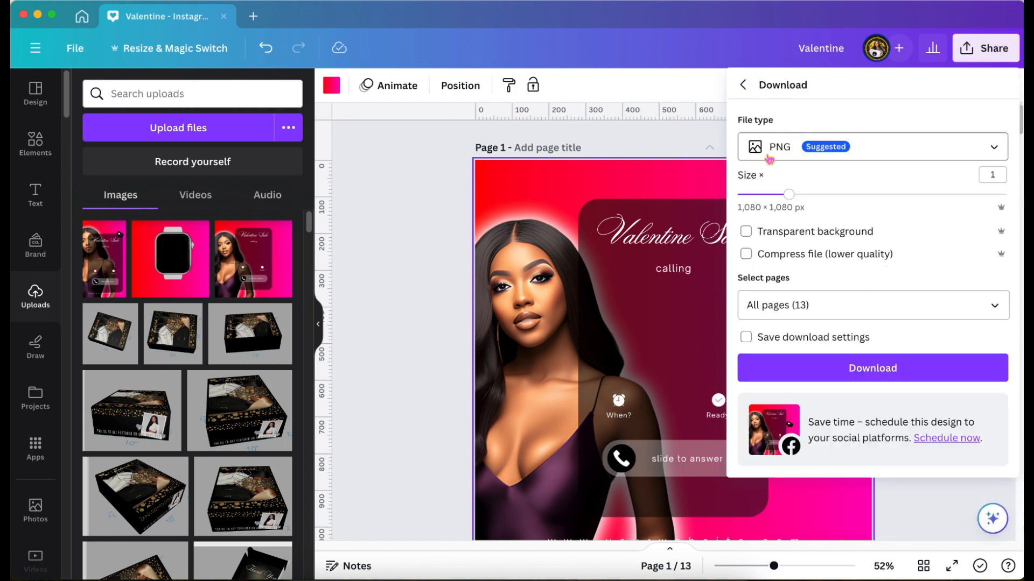
{"action": "left_click", "coordinate": [994, 306]}
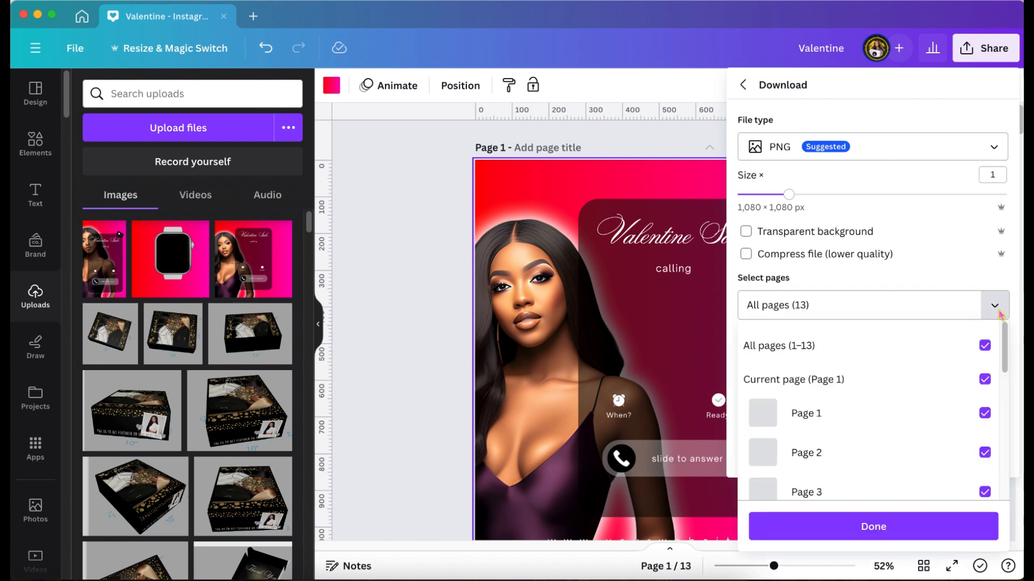
{"action": "left_click", "coordinate": [984, 345]}
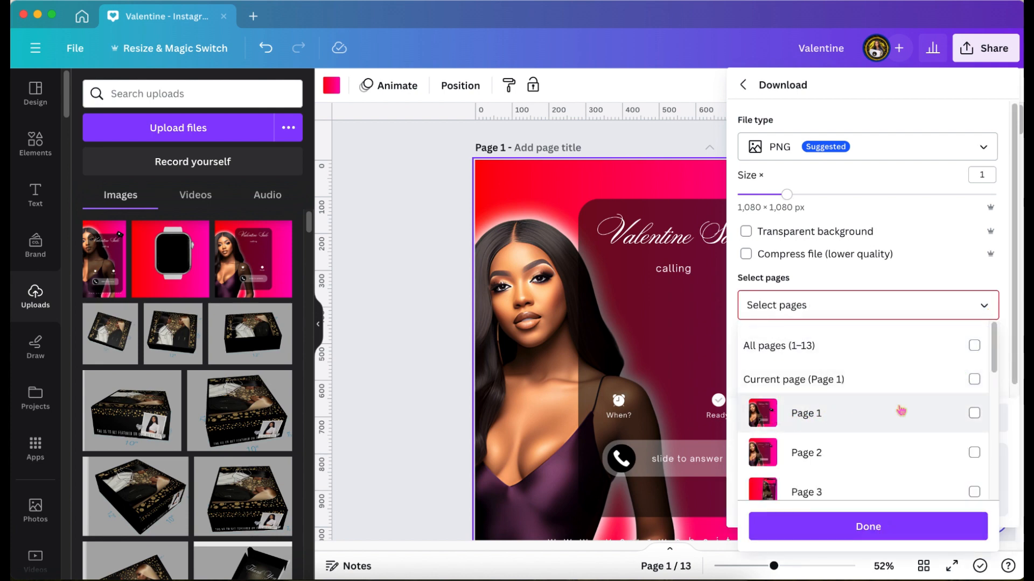
{"action": "left_click", "coordinate": [979, 413]}
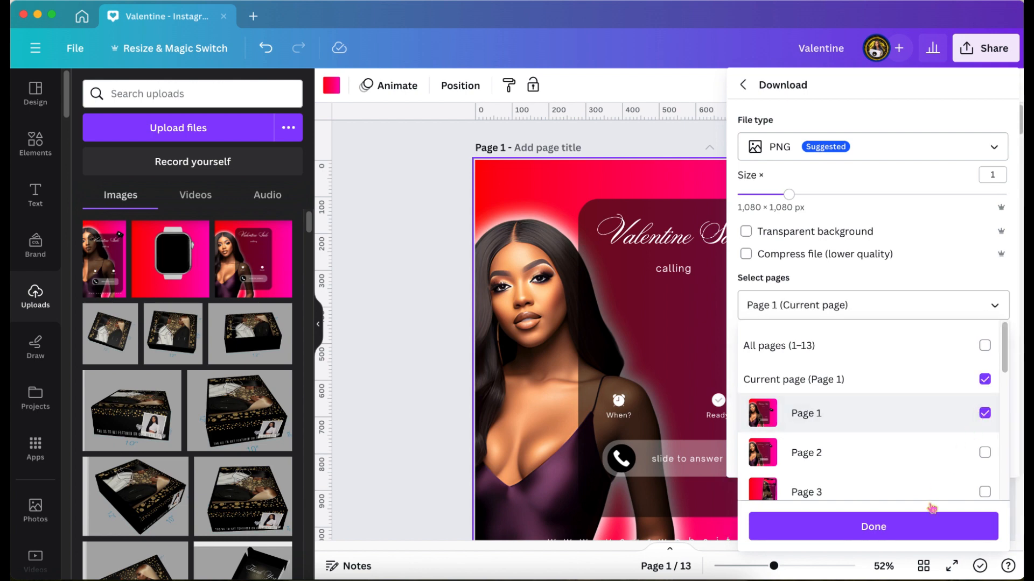
{"action": "left_click", "coordinate": [923, 533]}
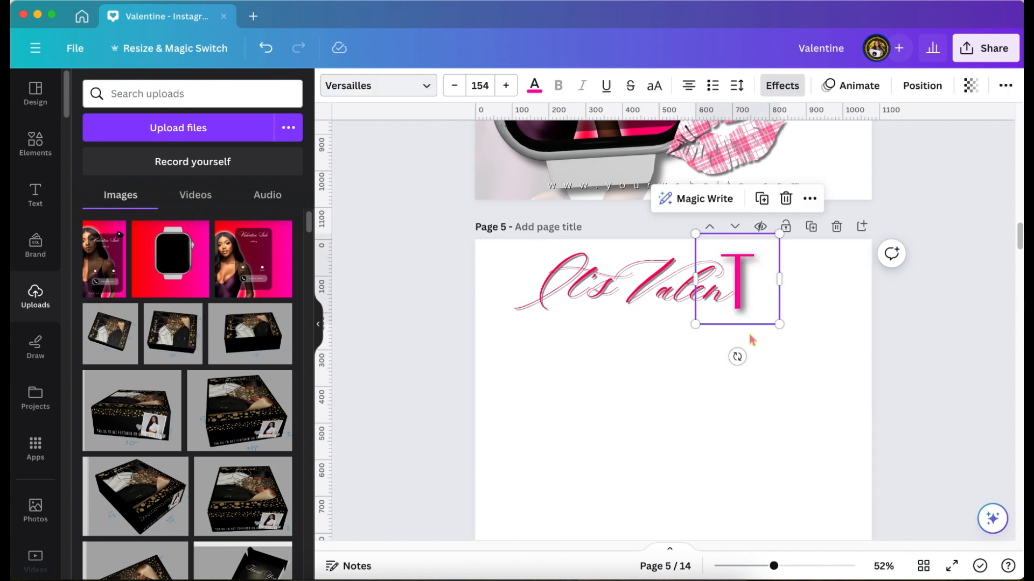
- Complete the page 5 heading as "It's ValenTime" with script lettering "ime" after the large T
{"action": "scroll", "coordinate": [752, 339], "scroll_direction": "up", "scroll_amount": 5}
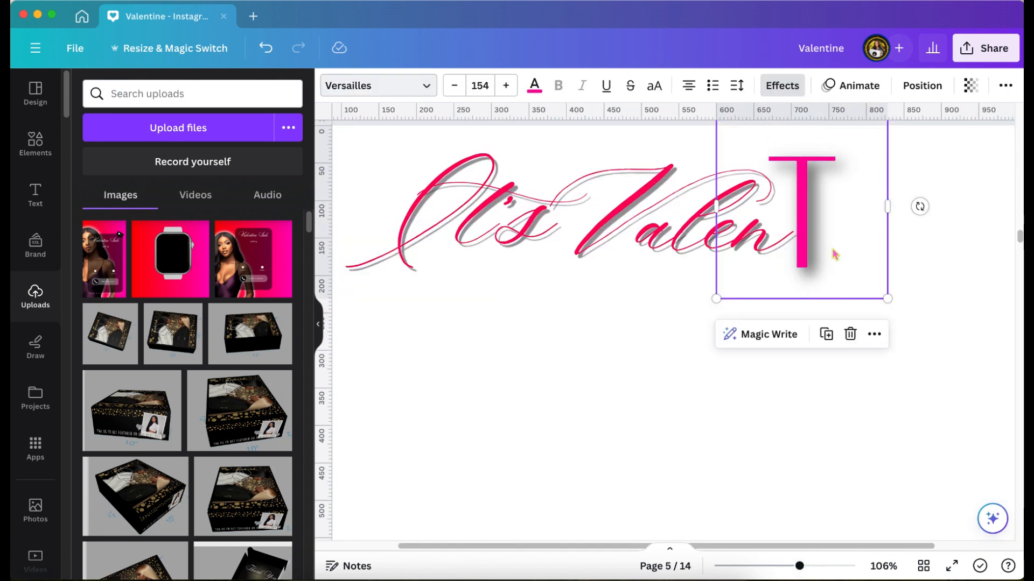
{"action": "left_click", "coordinate": [430, 227]}
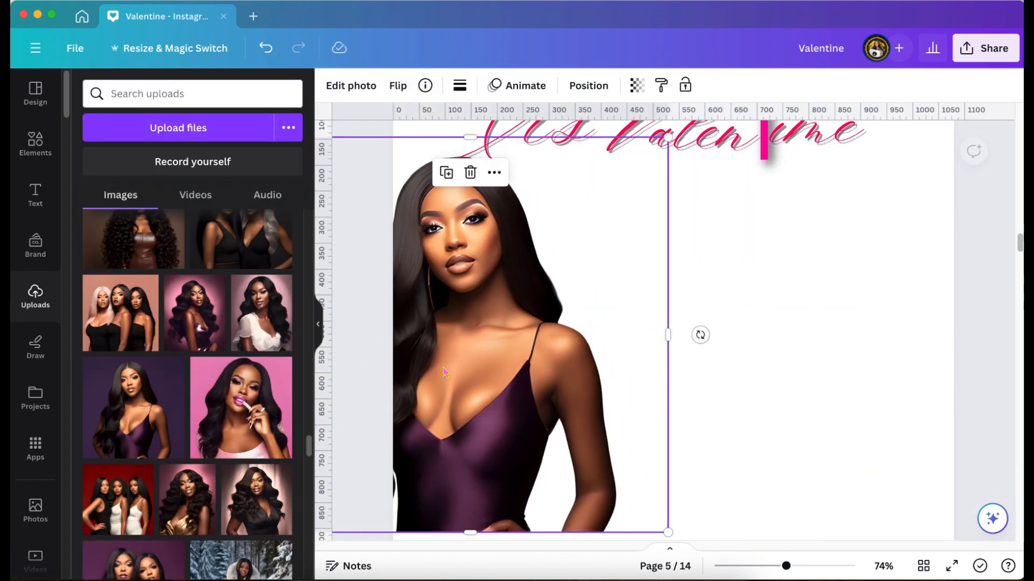
- Enlarge the woman's cut-out photo along page 5's left side down to the bottom edge and fade it into the background
{"action": "left_click_drag", "start_coordinate": [669, 135], "coordinate": [697, 141]}
{"action": "left_click_drag", "start_coordinate": [591, 286], "coordinate": [563, 300]}
{"action": "scroll", "coordinate": [673, 346], "scroll_direction": "down", "scroll_amount": 5}
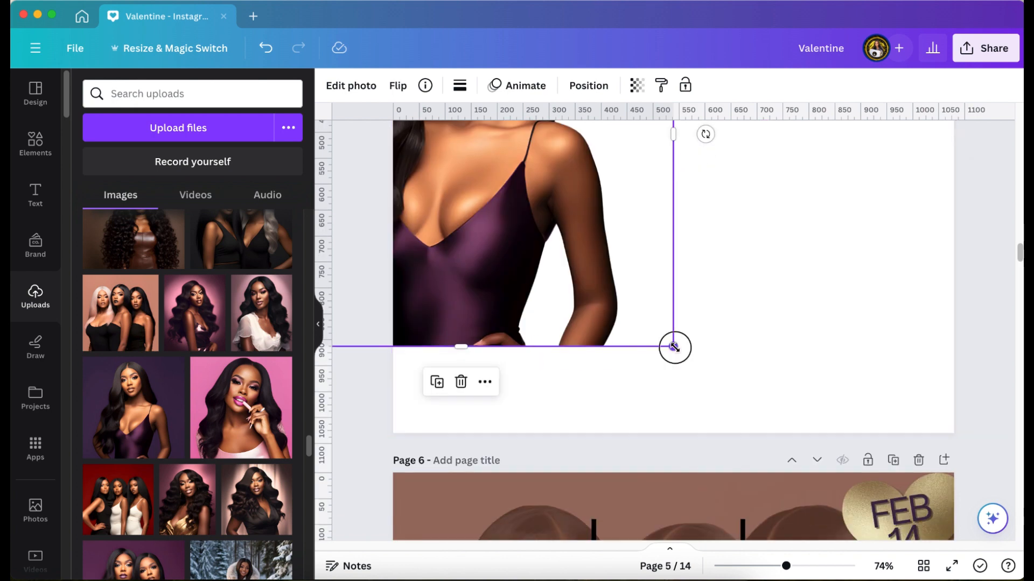
{"action": "left_click_drag", "start_coordinate": [674, 346], "coordinate": [726, 496]}
{"action": "left_click_drag", "start_coordinate": [656, 356], "coordinate": [613, 356]}
{"action": "left_click_drag", "start_coordinate": [605, 142], "coordinate": [523, 141]}
{"action": "left_click_drag", "start_coordinate": [703, 143], "coordinate": [743, 111]}
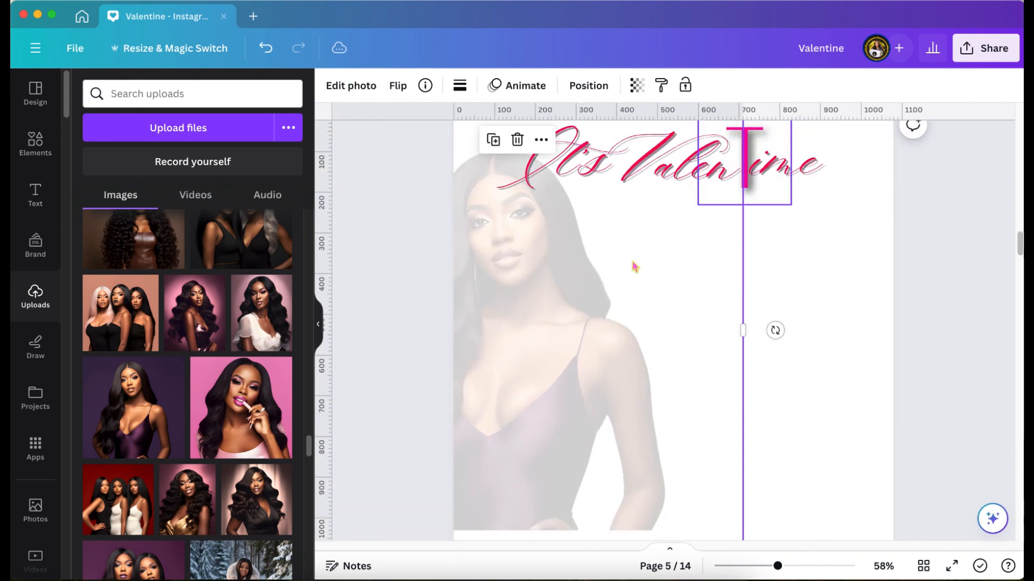
{"action": "scroll", "coordinate": [586, 295], "scroll_direction": "down", "scroll_amount": 3}
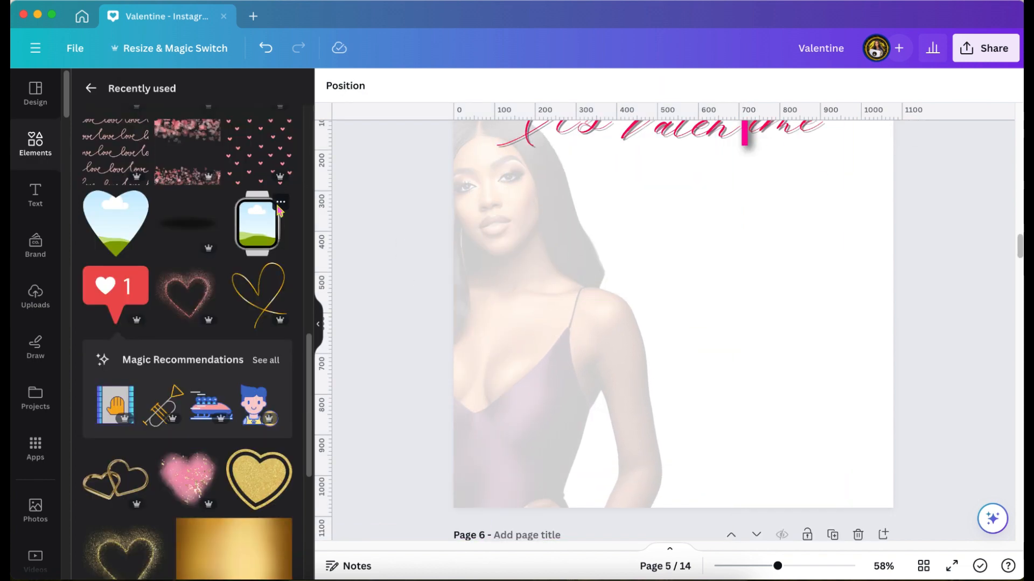
- View the Gadget Mockup Frame 2 collection and add the grey-band smartwatch frame to page 5 beside the black-band one
{"action": "left_click", "coordinate": [281, 202]}
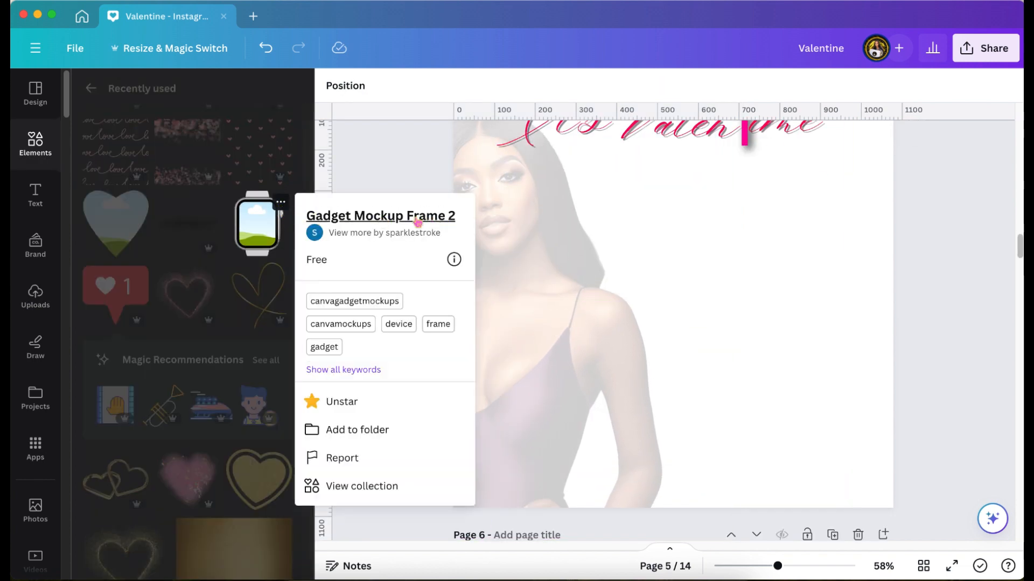
{"action": "left_click", "coordinate": [362, 486]}
{"action": "left_click", "coordinate": [185, 379]}
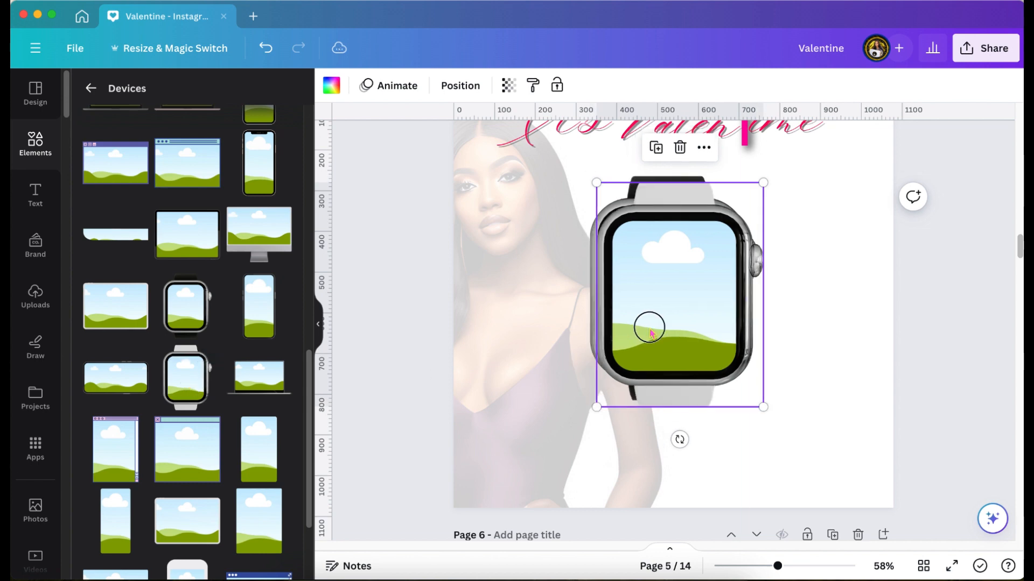
{"action": "left_click_drag", "start_coordinate": [650, 332], "coordinate": [764, 325]}
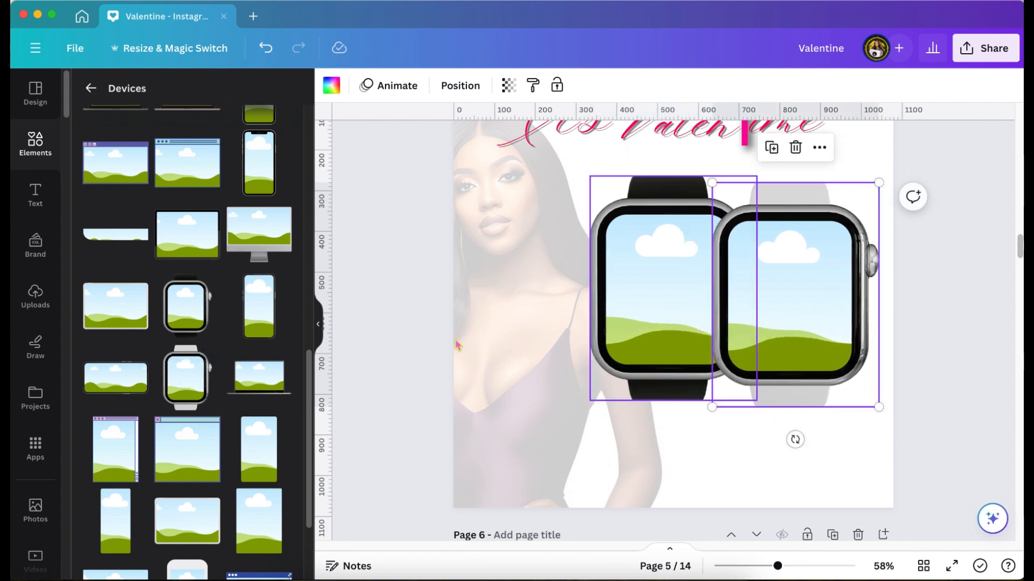
{"action": "left_click_drag", "start_coordinate": [603, 267], "coordinate": [564, 311]}
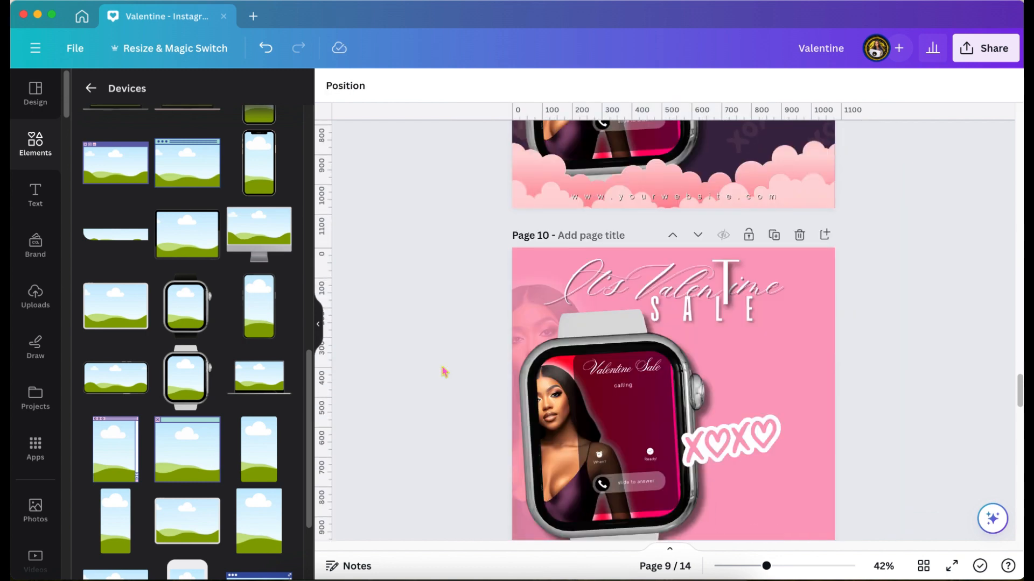
- Add the uploaded black-screen watch image to page 14, give it a black Drop shadow and increase the shadow size
{"action": "scroll", "coordinate": [444, 372], "scroll_direction": "down", "scroll_amount": 20}
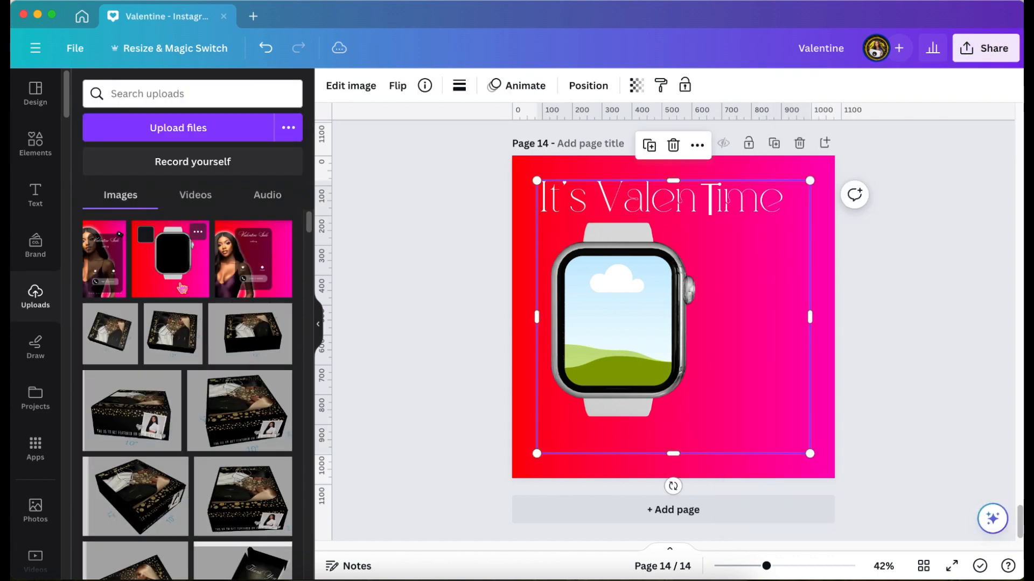
{"action": "left_click", "coordinate": [182, 288]}
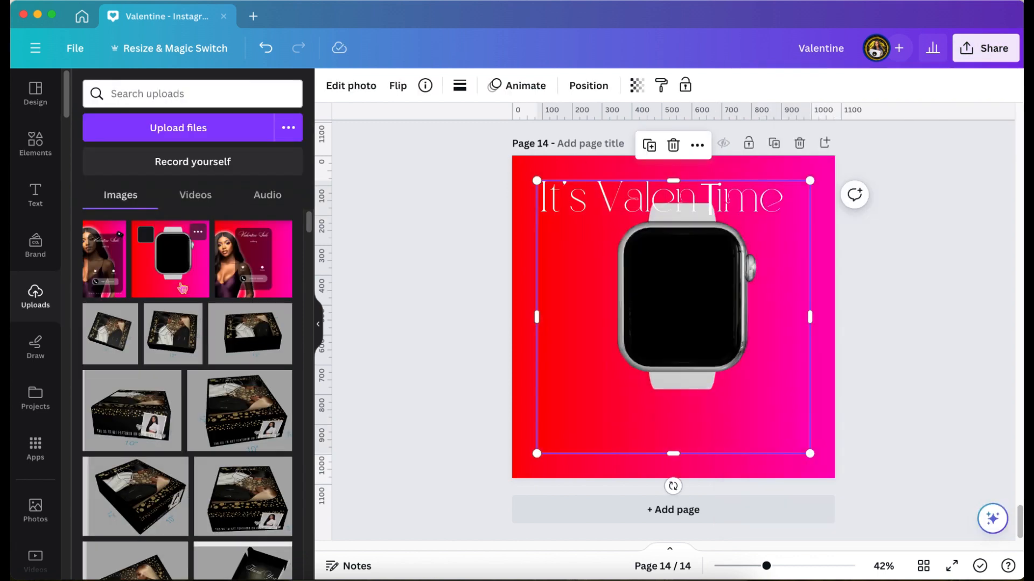
{"action": "left_click", "coordinate": [197, 276]}
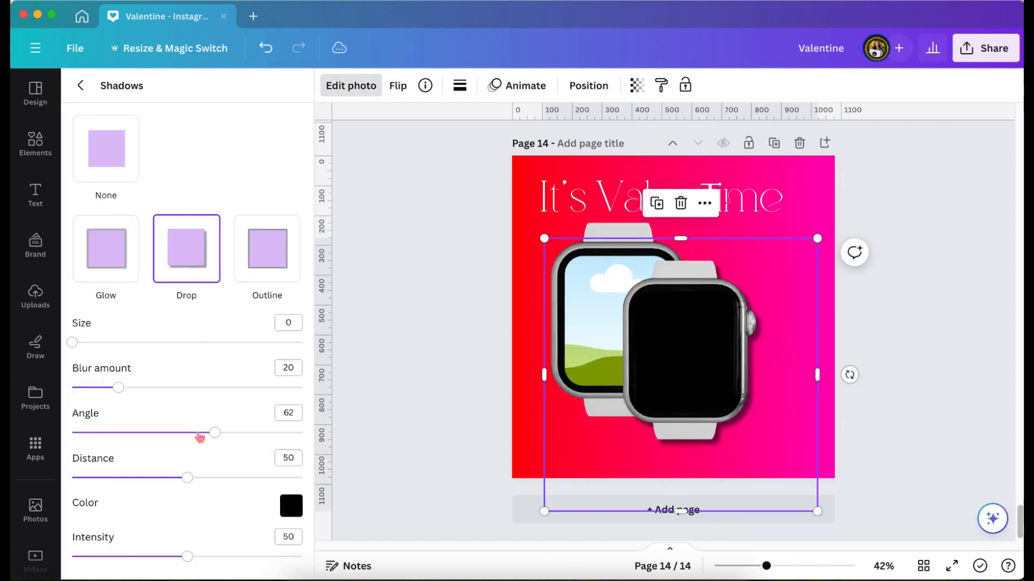
{"action": "left_click_drag", "start_coordinate": [72, 343], "coordinate": [125, 341]}
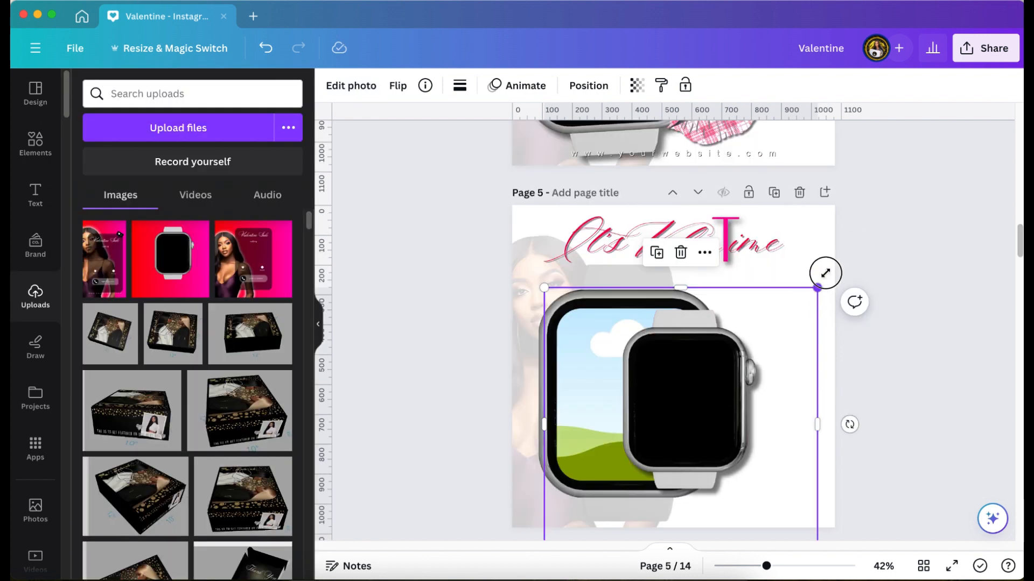
- Enlarge the shadowed watch image on page 5 to roughly the watch frame's size and position it over the frame
{"action": "left_click_drag", "start_coordinate": [824, 274], "coordinate": [836, 257]}
{"action": "left_click_drag", "start_coordinate": [762, 358], "coordinate": [674, 359]}
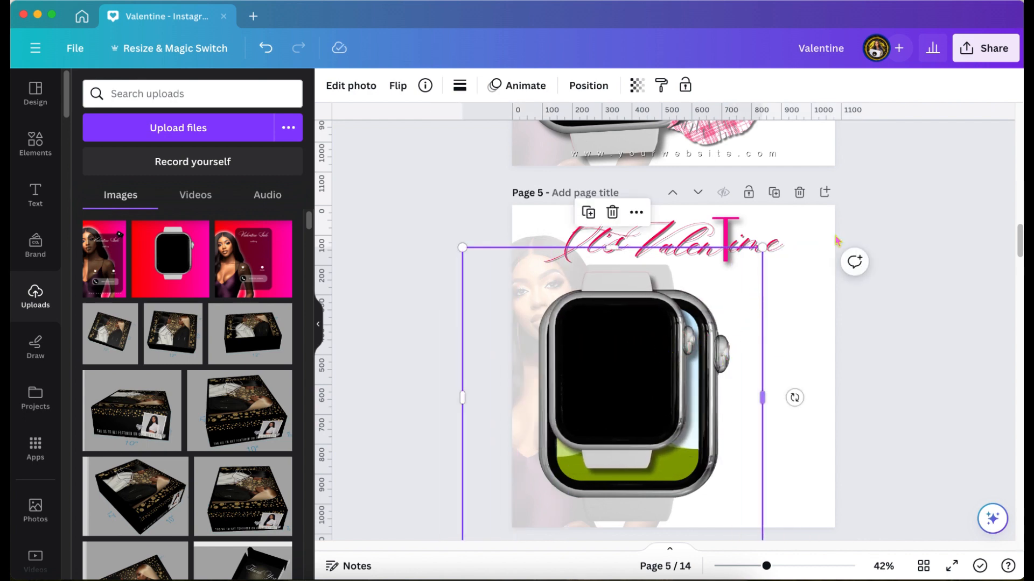
{"action": "left_click_drag", "start_coordinate": [762, 247], "coordinate": [819, 190]}
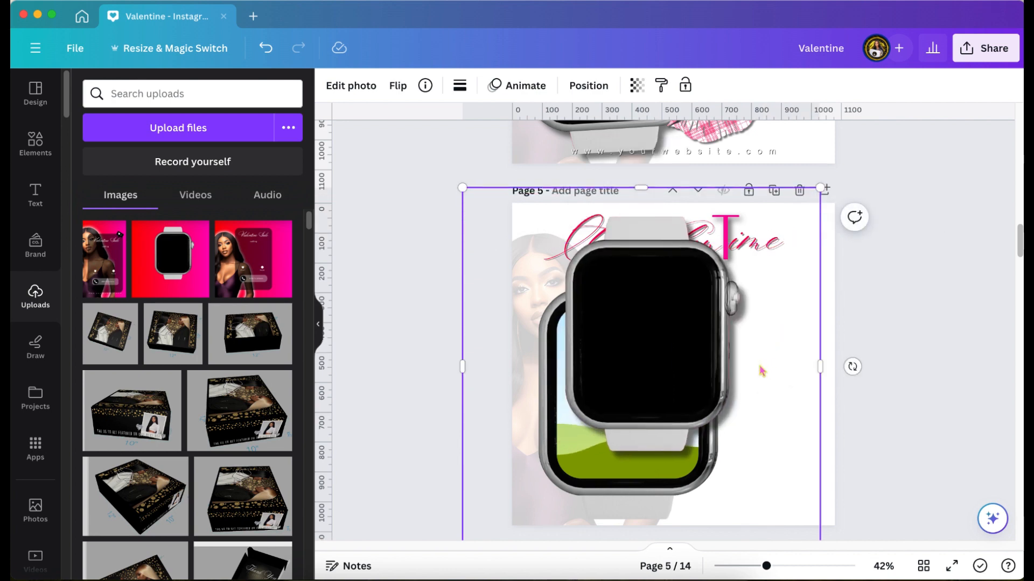
{"action": "scroll", "coordinate": [765, 370], "scroll_direction": "down", "scroll_amount": 5}
{"action": "left_click_drag", "start_coordinate": [462, 294], "coordinate": [409, 449]}
{"action": "scroll", "coordinate": [885, 269], "scroll_direction": "up", "scroll_amount": 2}
{"action": "scroll", "coordinate": [886, 271], "scroll_direction": "up", "scroll_amount": 1}
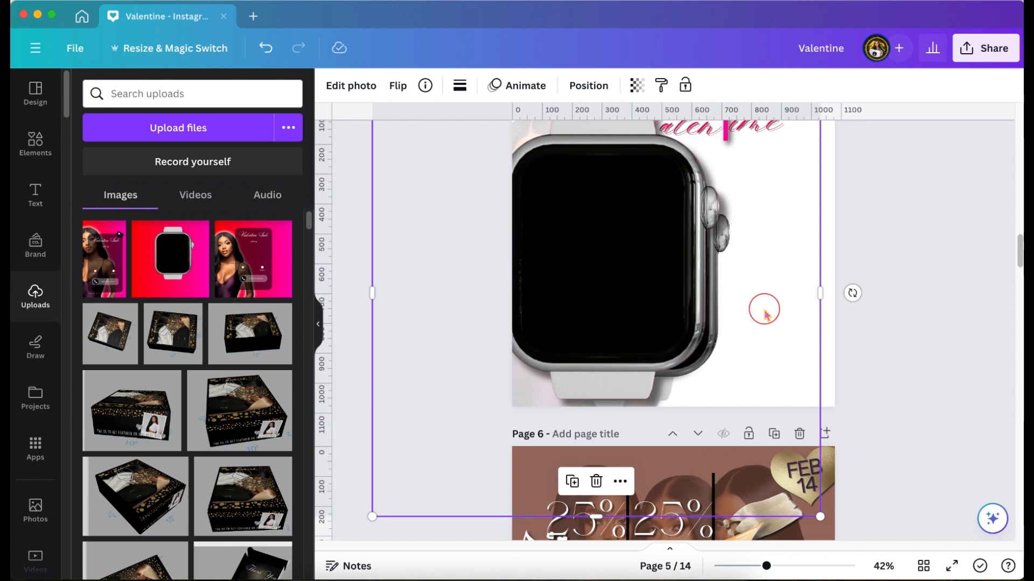
{"action": "left_click_drag", "start_coordinate": [764, 312], "coordinate": [783, 333]}
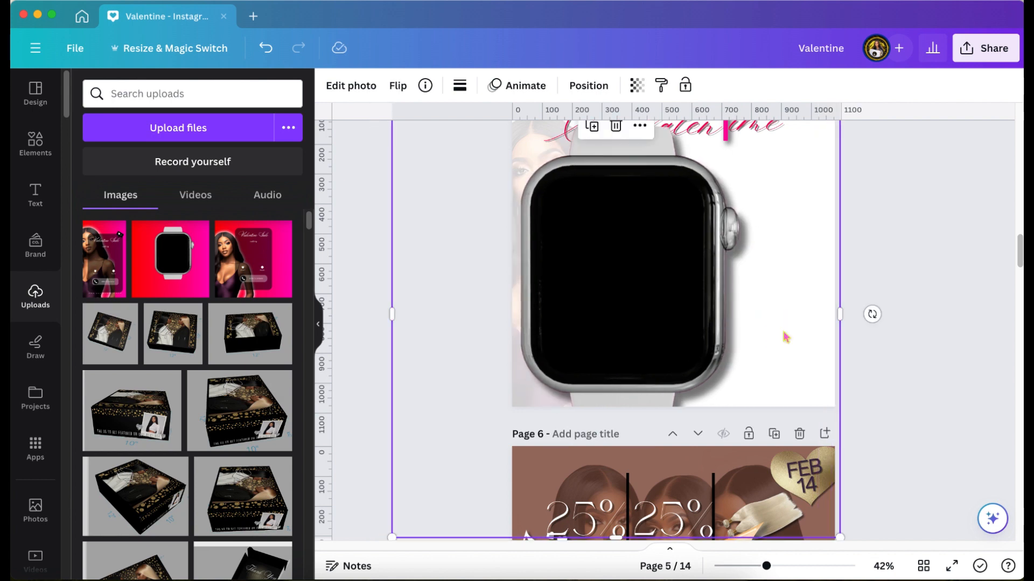
- Set the watch image's transparency to 72, then shrink and shift it to match the watch frame's outline
{"action": "left_click", "coordinate": [637, 87]}
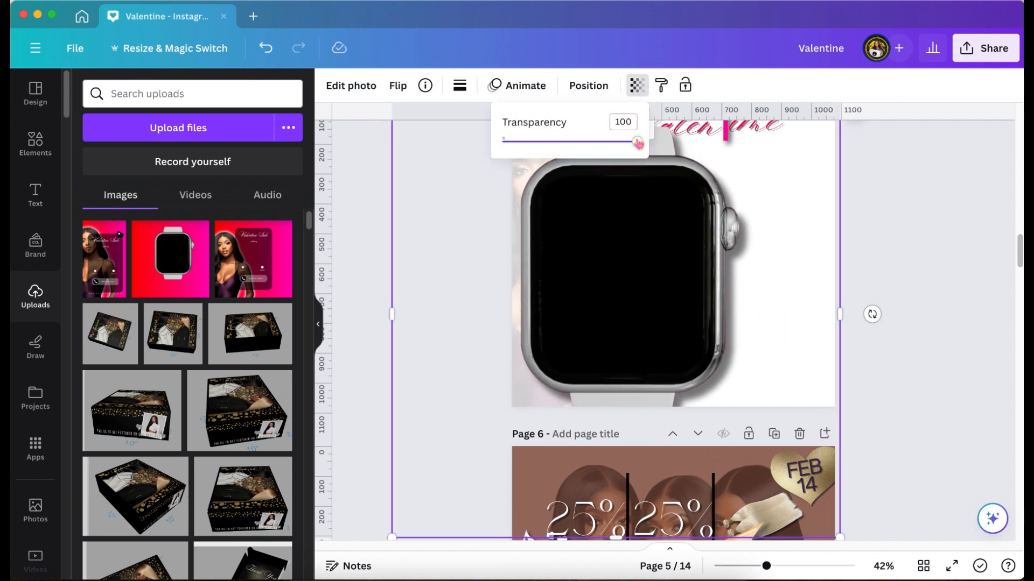
{"action": "left_click_drag", "start_coordinate": [636, 142], "coordinate": [600, 142]}
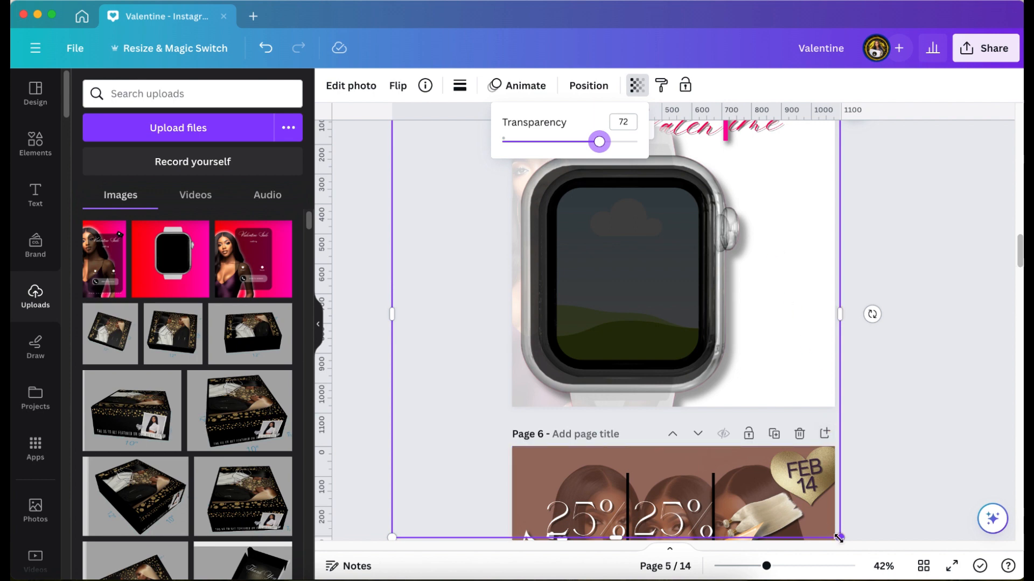
{"action": "left_click_drag", "start_coordinate": [838, 538], "coordinate": [829, 523]}
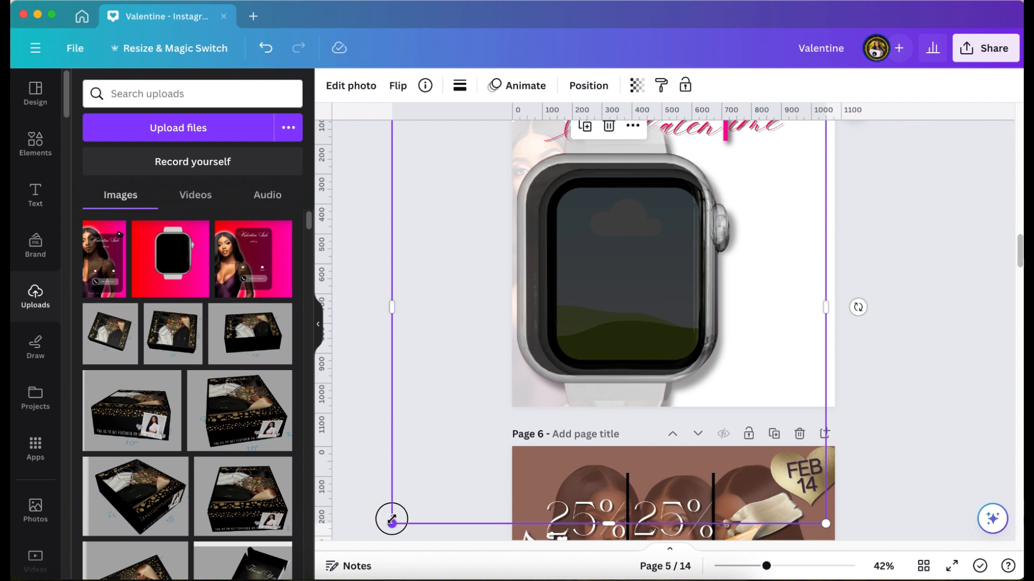
{"action": "left_click_drag", "start_coordinate": [391, 520], "coordinate": [422, 512]}
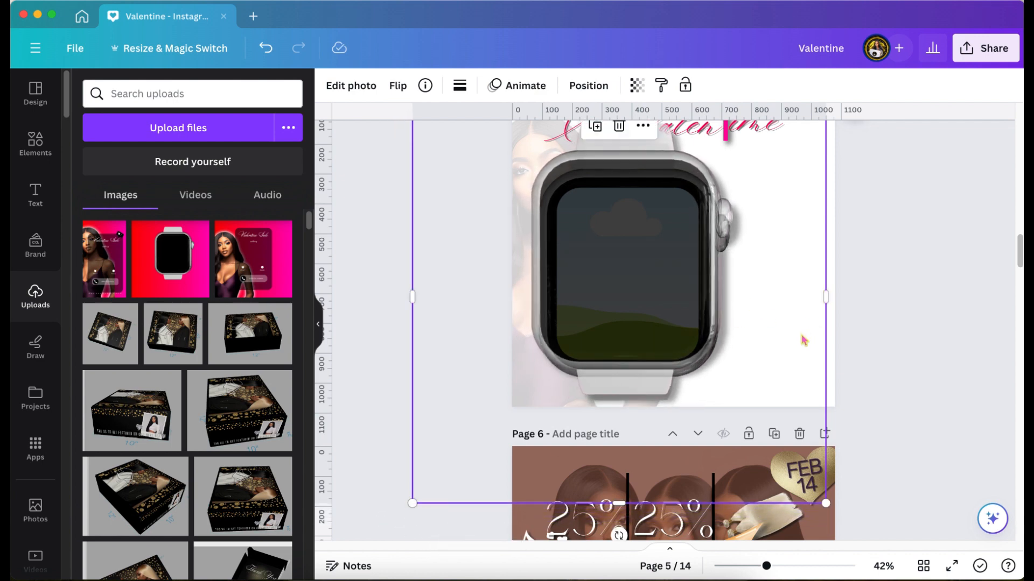
{"action": "mouse_move", "coordinate": [802, 334]}
{"action": "left_mouse_down"}
{"action": "mouse_move", "coordinate": [801, 362]}
{"action": "mouse_move", "coordinate": [801, 354]}
{"action": "left_mouse_up"}
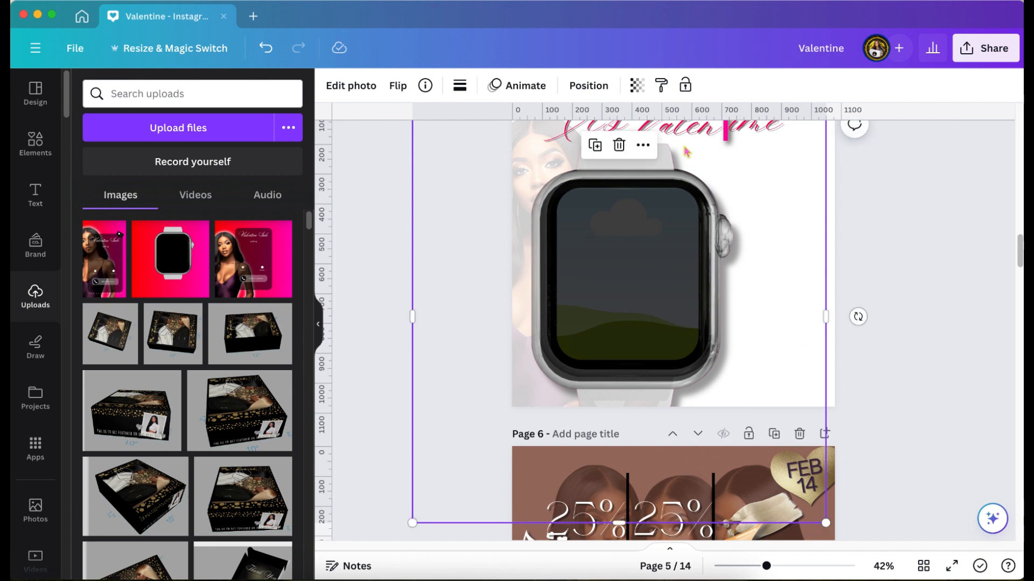
- Send the watch image behind the watch frame, restore its transparency to 100 and shrink it slightly to align its shadow
{"action": "left_click", "coordinate": [586, 85]}
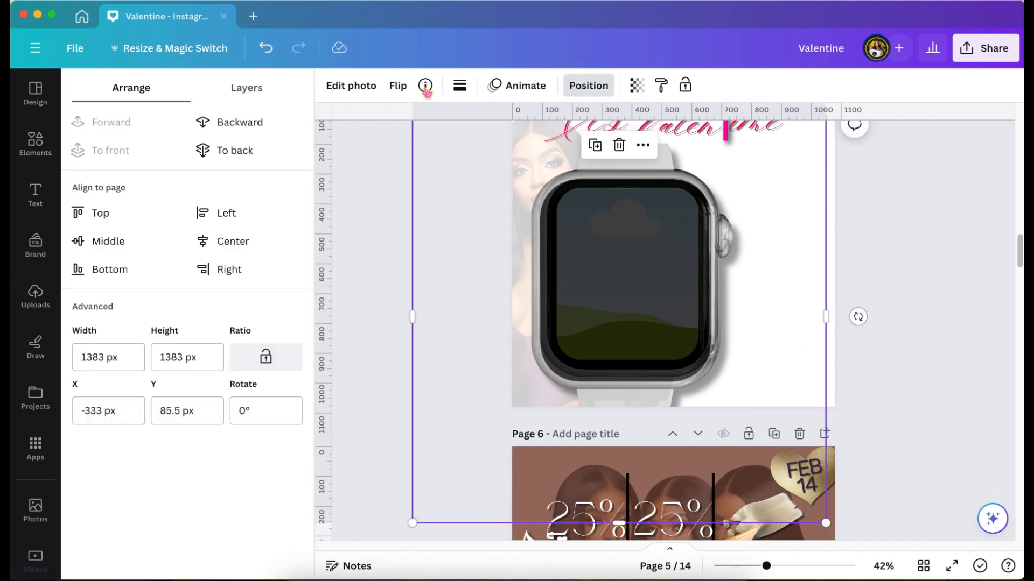
{"action": "left_click", "coordinate": [637, 85]}
{"action": "mouse_move", "coordinate": [637, 141]}
{"action": "left_mouse_down"}
{"action": "mouse_move", "coordinate": [603, 142]}
{"action": "mouse_move", "coordinate": [637, 138]}
{"action": "left_mouse_up"}
{"action": "left_click", "coordinate": [482, 432]}
{"action": "left_click_drag", "start_coordinate": [412, 523], "coordinate": [421, 507]}
{"action": "left_click", "coordinate": [849, 476]}
{"action": "left_click_drag", "start_coordinate": [767, 566], "coordinate": [782, 566]}
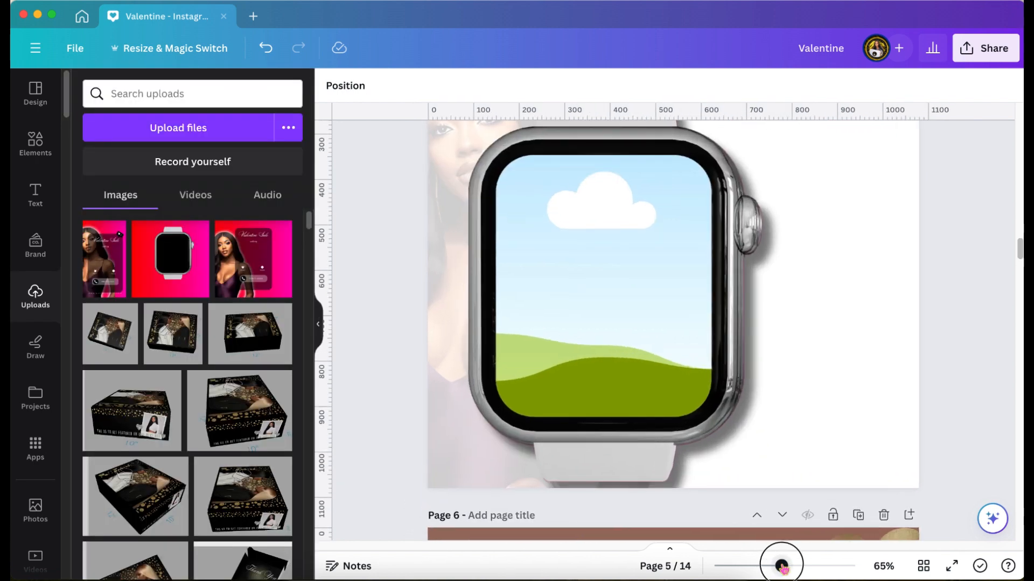
{"action": "left_click", "coordinate": [719, 395]}
{"action": "left_click", "coordinate": [103, 270]}
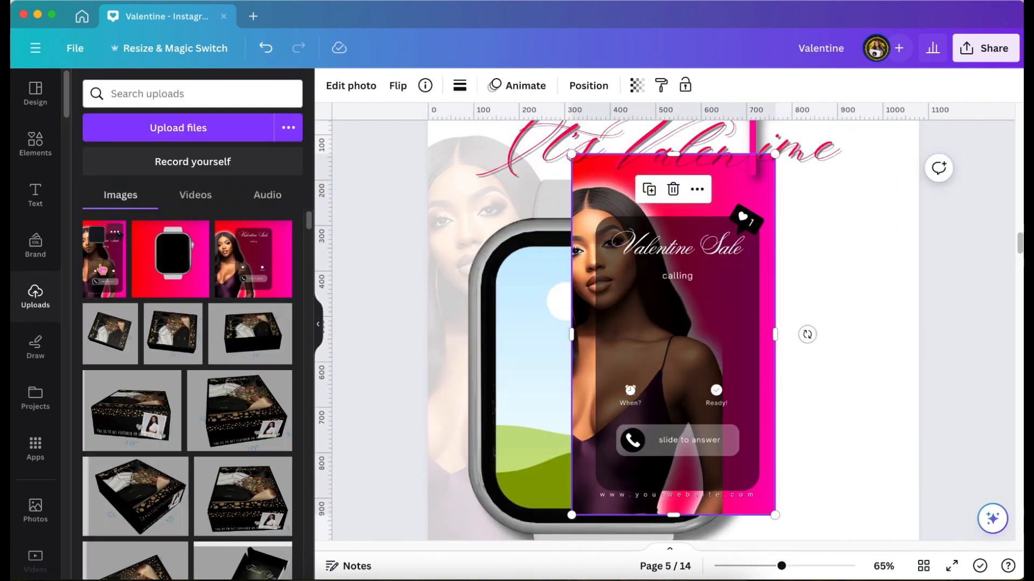
{"action": "left_click", "coordinate": [673, 190]}
- Fill the watch frame with the uploaded square Valentine Sale calling post, then enlarge and shift it inside the screen
{"action": "left_click", "coordinate": [246, 260]}
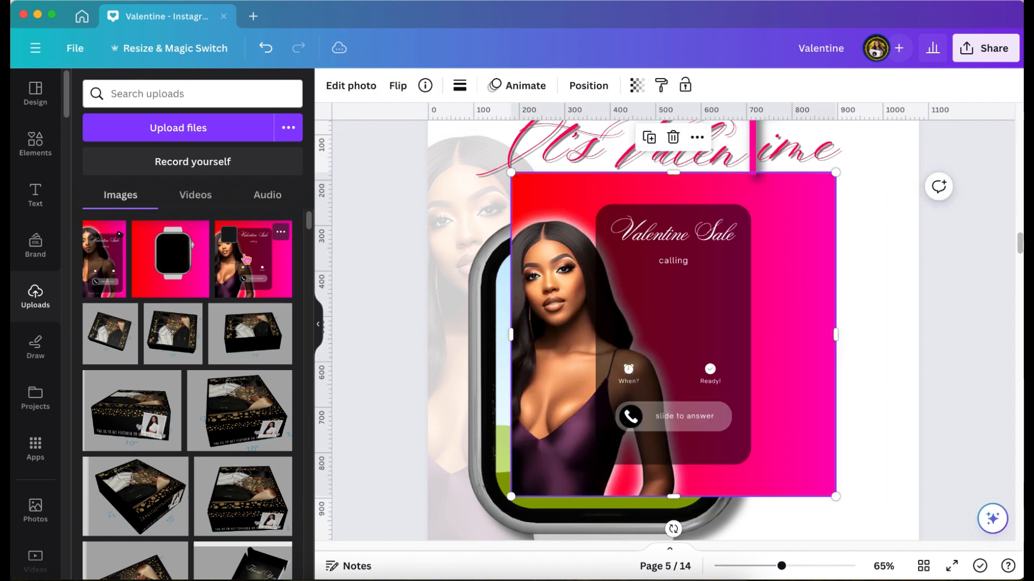
{"action": "left_click_drag", "start_coordinate": [735, 304], "coordinate": [629, 347]}
{"action": "double_click", "coordinate": [629, 347]}
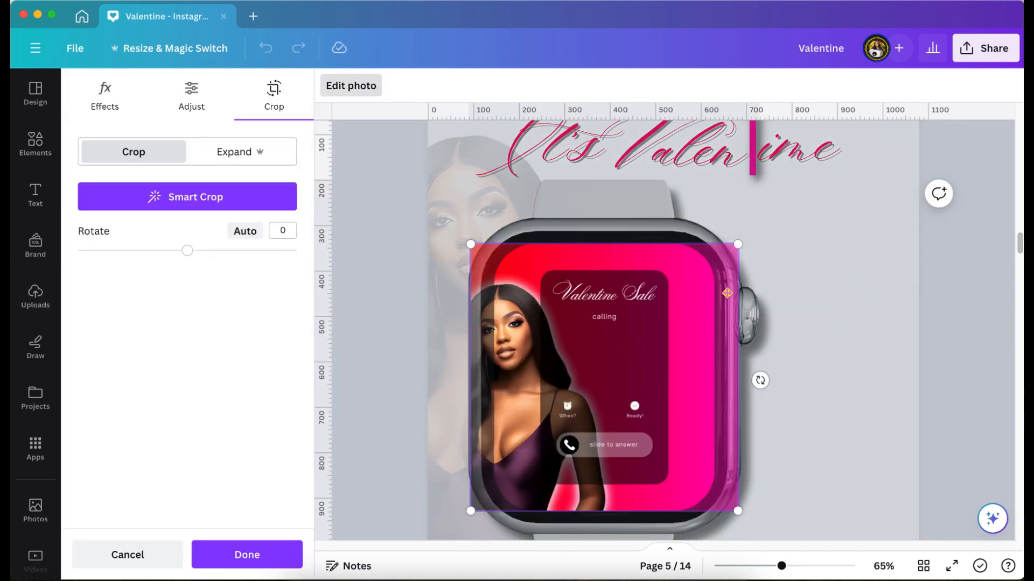
{"action": "left_click_drag", "start_coordinate": [738, 244], "coordinate": [757, 225]}
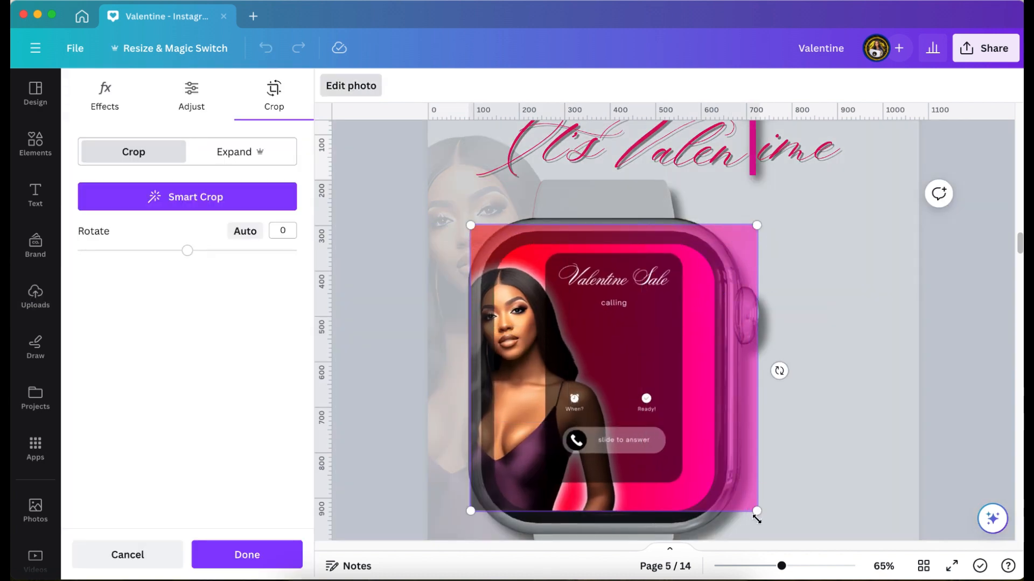
{"action": "left_click_drag", "start_coordinate": [757, 513], "coordinate": [764, 518]}
{"action": "left_click_drag", "start_coordinate": [747, 479], "coordinate": [762, 479]}
{"action": "left_click", "coordinate": [892, 459]}
- Crop the shadowed watch image's right side to about 1,143 px wide, then reposition the whole watch and tilt it slightly counterclockwise
{"action": "left_click", "coordinate": [818, 437]}
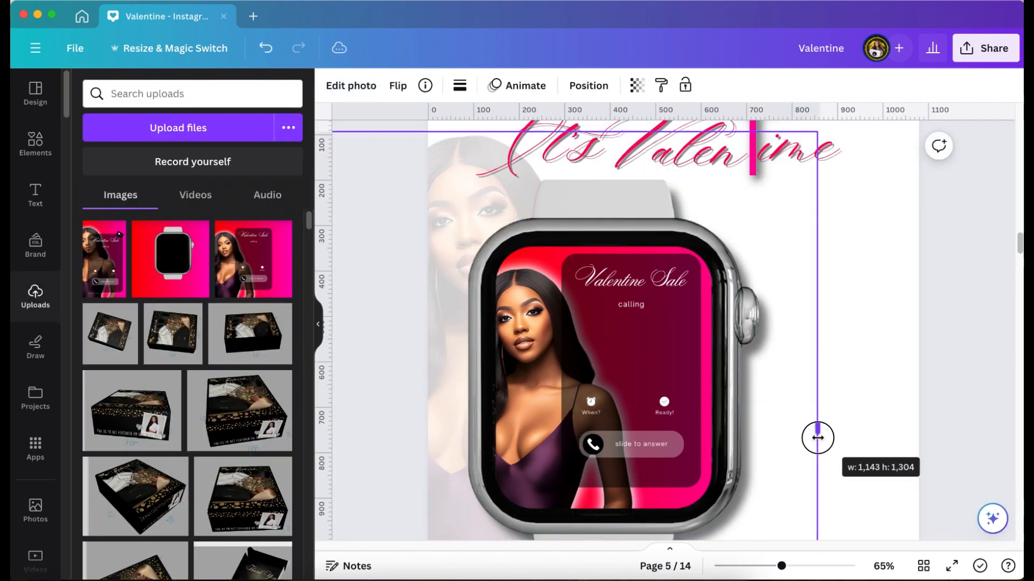
{"action": "left_click_drag", "start_coordinate": [817, 438], "coordinate": [598, 434]}
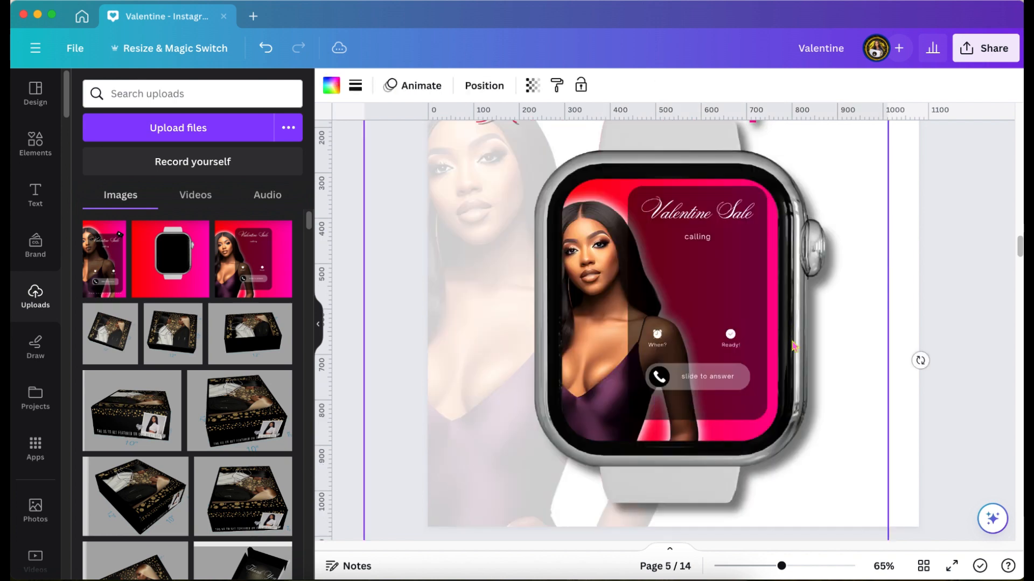
{"action": "left_click_drag", "start_coordinate": [793, 347], "coordinate": [780, 304]}
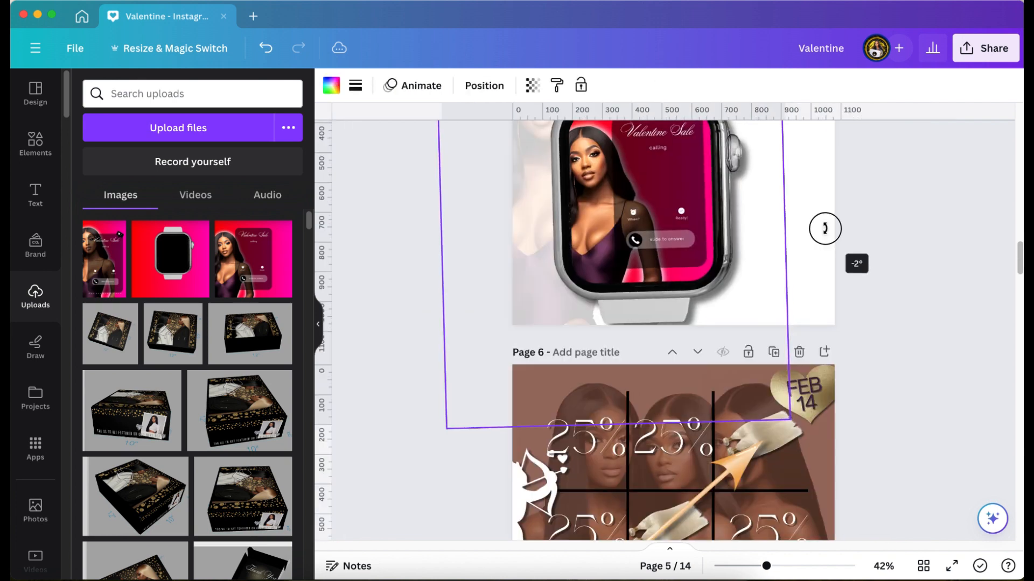
{"action": "left_click_drag", "start_coordinate": [824, 229], "coordinate": [824, 223]}
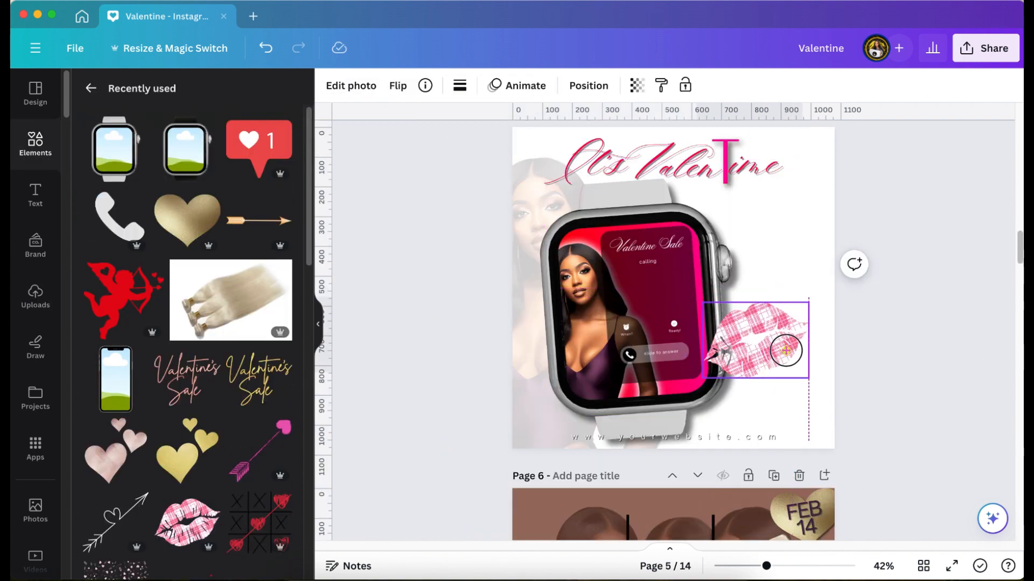
- Place the plaid lips graphic over the watch's lower-right corner and add the Pink Confetti graphic across the upper part of page 5
{"action": "left_click_drag", "start_coordinate": [784, 349], "coordinate": [770, 375]}
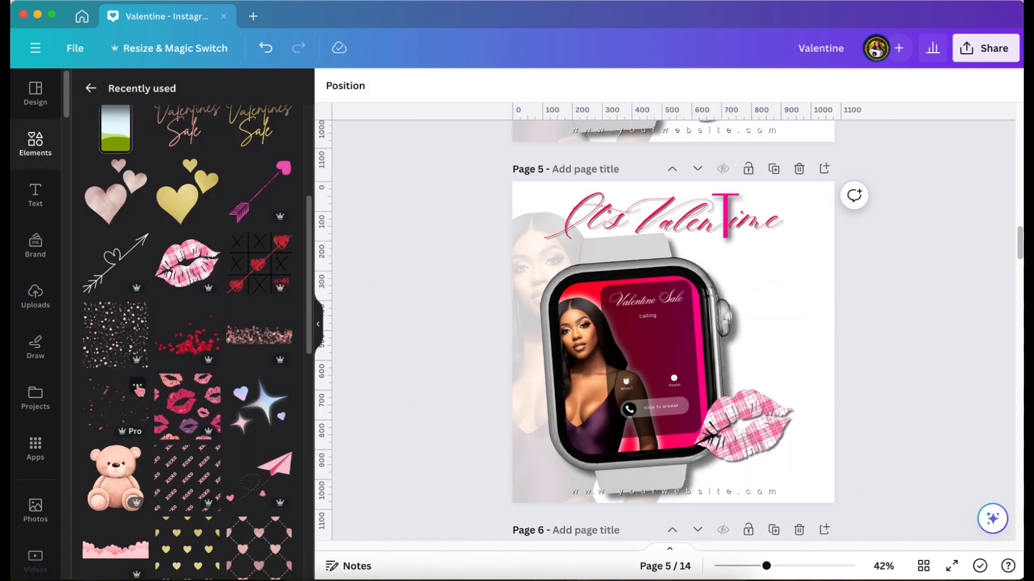
{"action": "left_click", "coordinate": [138, 387]}
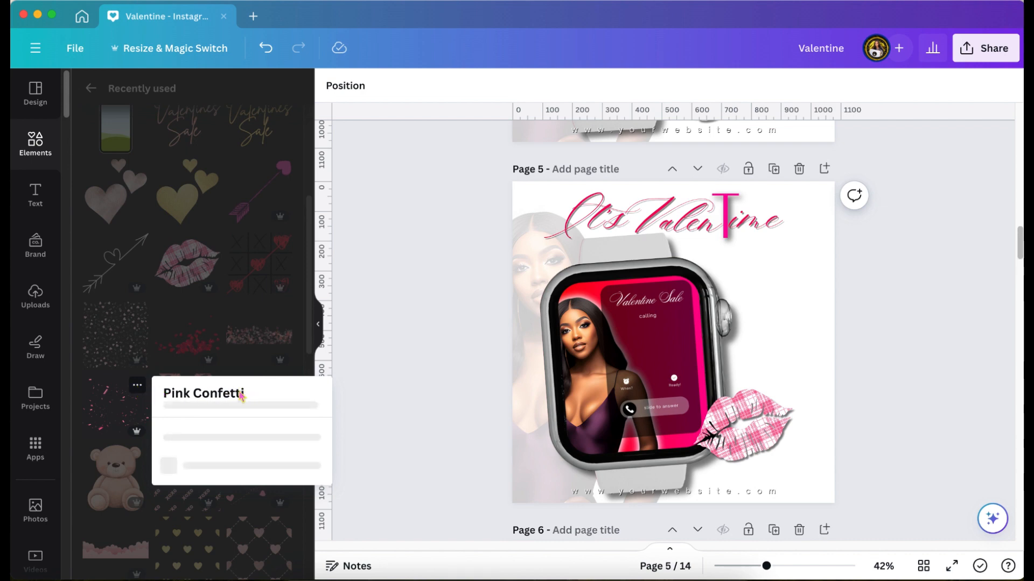
{"action": "left_click", "coordinate": [130, 412]}
{"action": "left_click_drag", "start_coordinate": [785, 338], "coordinate": [787, 309]}
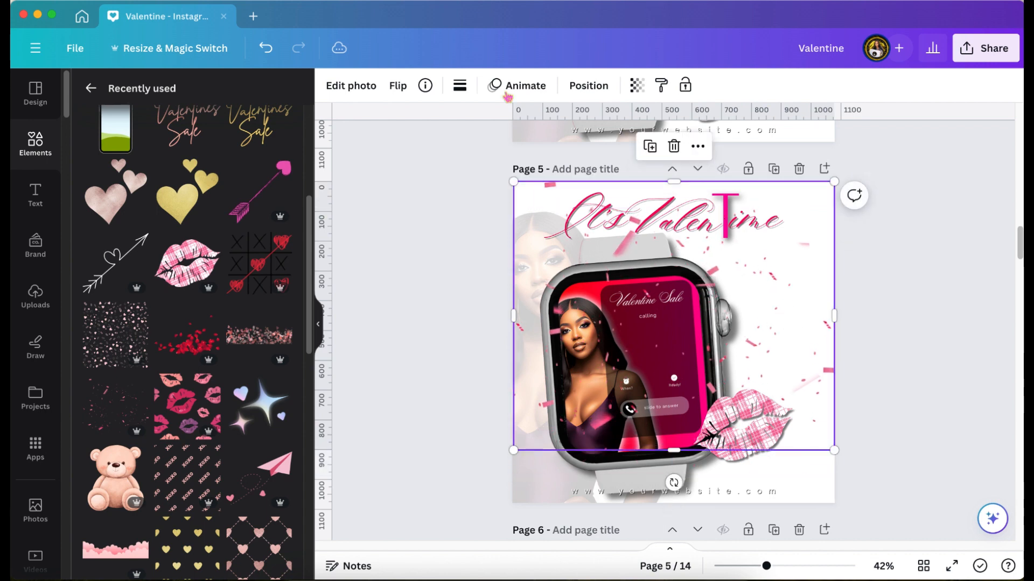
- Apply a Drop shadow to the pink confetti graphic on page 5
{"action": "left_click", "coordinate": [338, 86]}
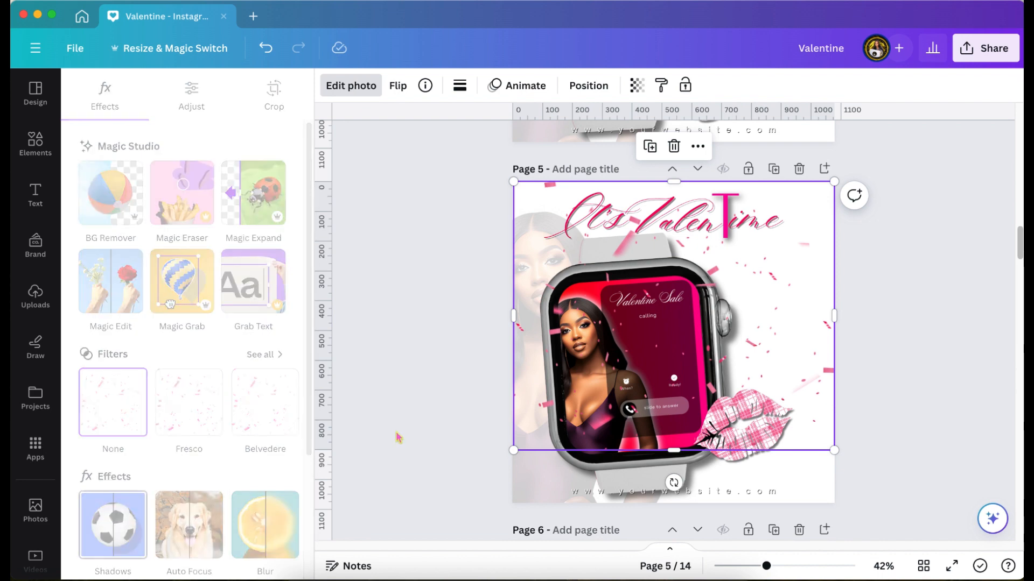
{"action": "left_click", "coordinate": [113, 525]}
{"action": "left_click_drag", "start_coordinate": [766, 567], "coordinate": [780, 566]}
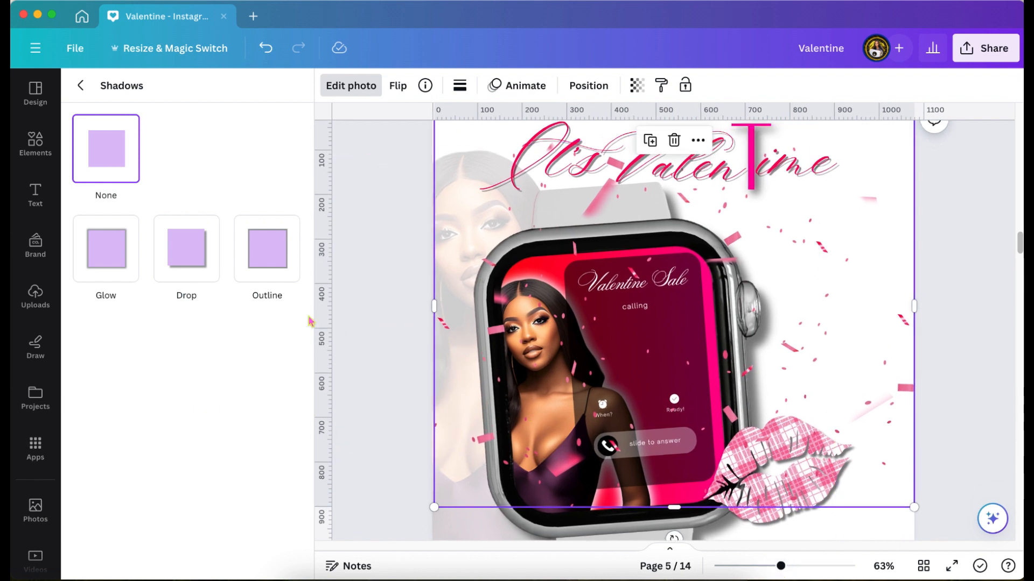
{"action": "left_click", "coordinate": [187, 260]}
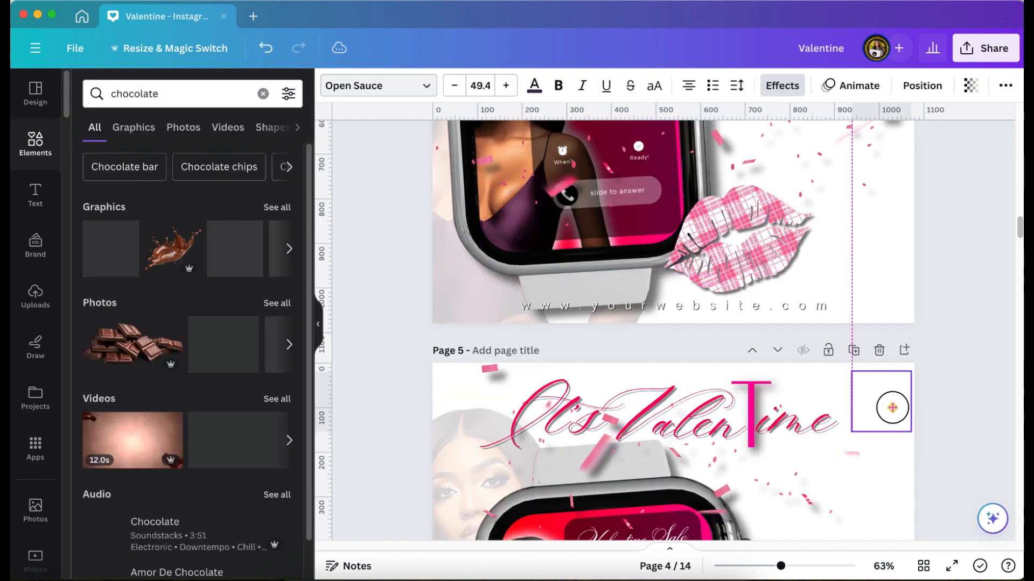
- Add the chocolate heart graphic to page 5, shrink it and fit it around the FEB 14 text in the page's upper-right corner
{"action": "left_click", "coordinate": [933, 429]}
{"action": "scroll", "coordinate": [933, 429], "scroll_direction": "down", "scroll_amount": 1}
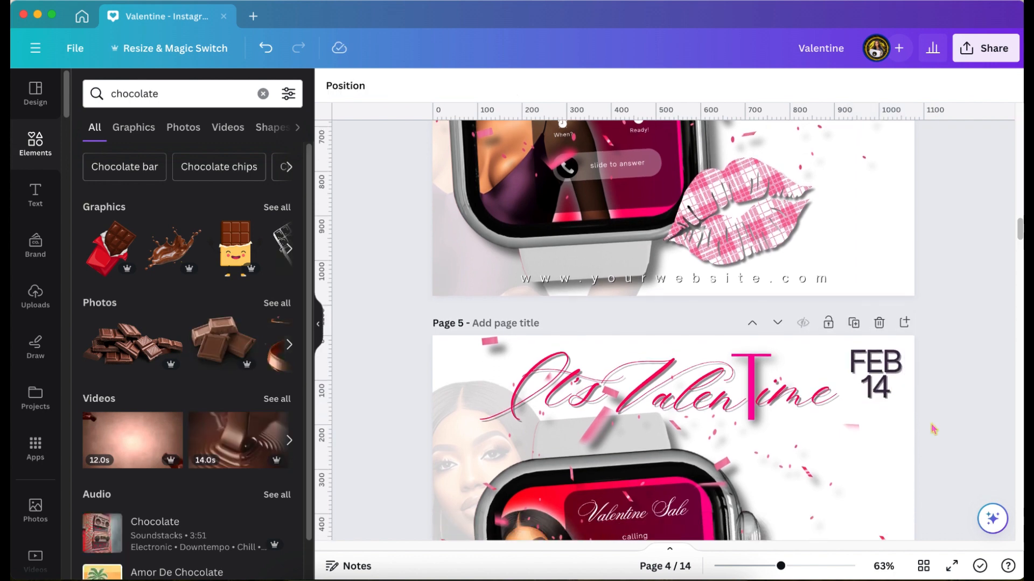
{"action": "scroll", "coordinate": [933, 429], "scroll_direction": "down", "scroll_amount": 4}
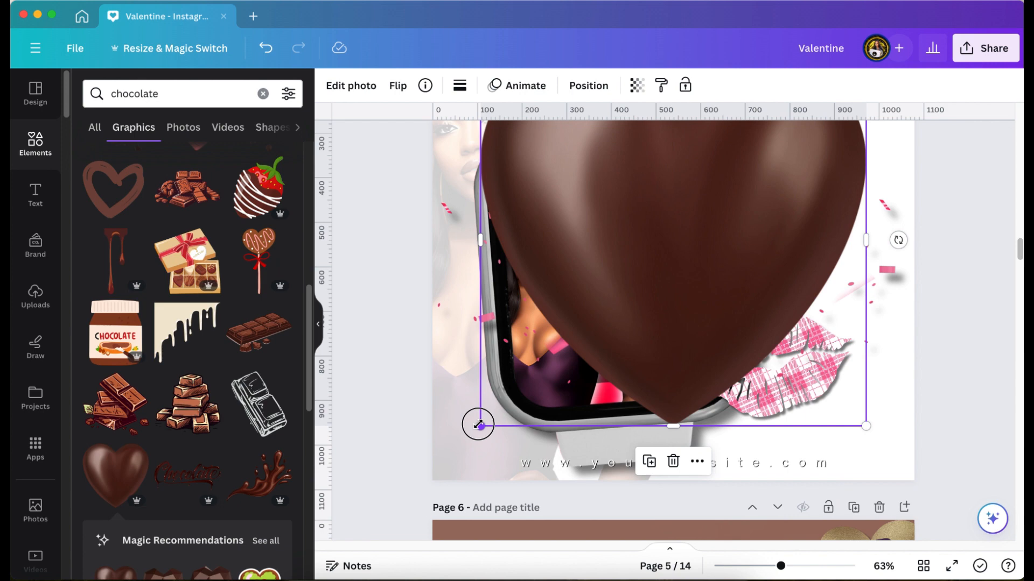
{"action": "left_click_drag", "start_coordinate": [476, 422], "coordinate": [792, 185]}
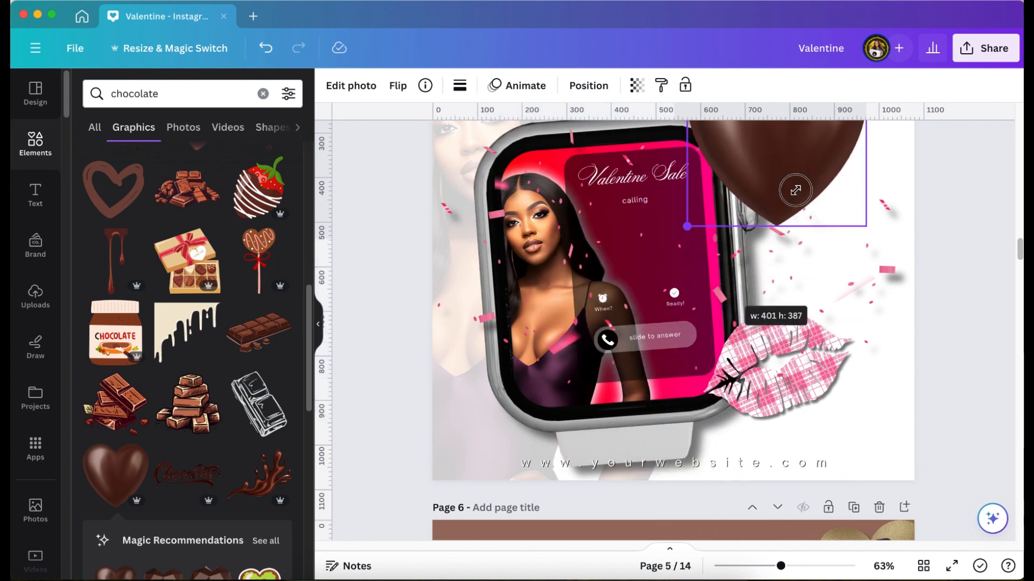
{"action": "scroll", "coordinate": [889, 305], "scroll_direction": "up", "scroll_amount": 2}
{"action": "left_click_drag", "start_coordinate": [889, 306], "coordinate": [898, 293]}
{"action": "left_click_drag", "start_coordinate": [824, 302], "coordinate": [836, 292]}
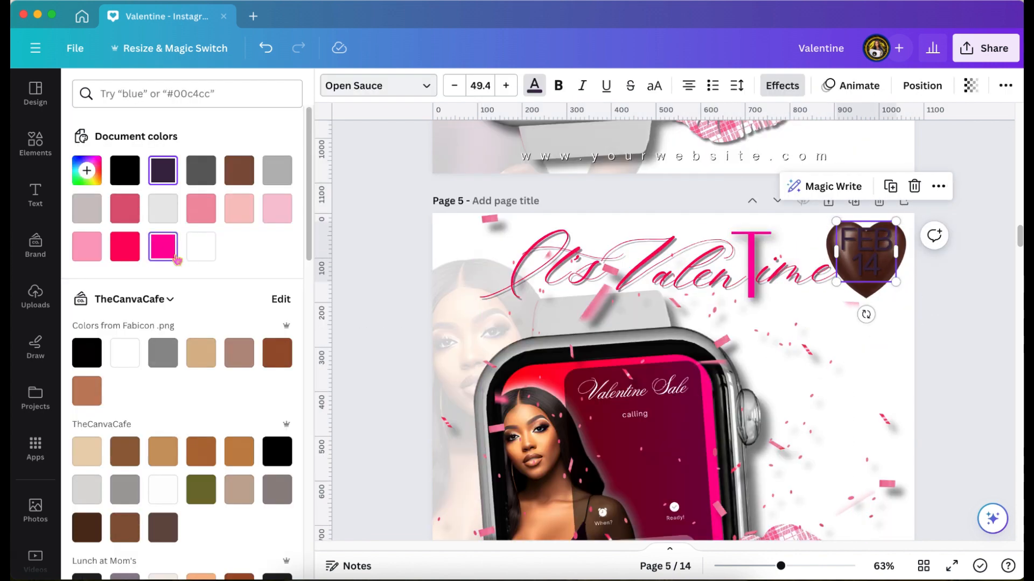
- Color the FEB 14 text hot pink and give the chocolate heart a Drop shadow
{"action": "left_click", "coordinate": [173, 257]}
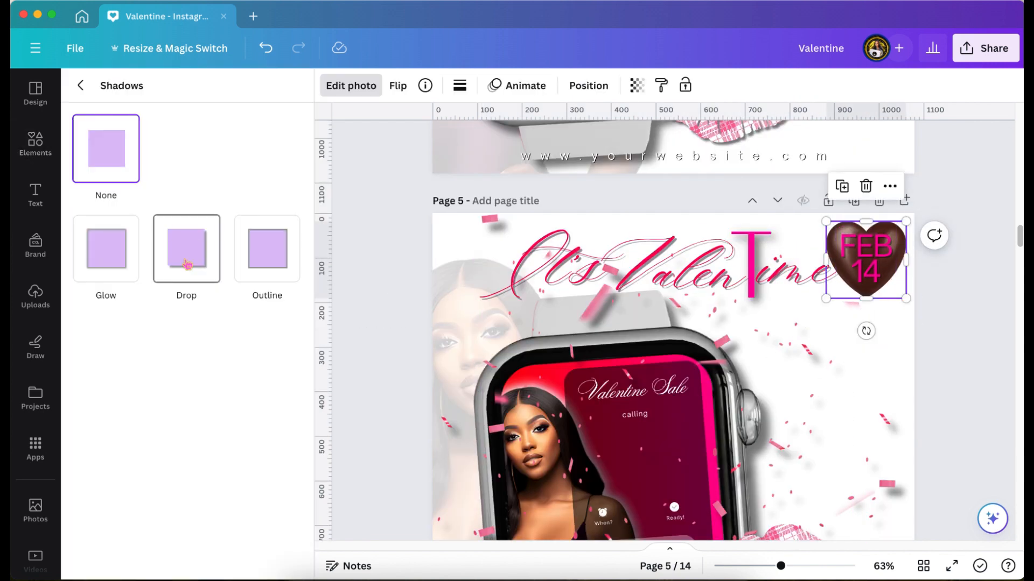
{"action": "left_click", "coordinate": [188, 263]}
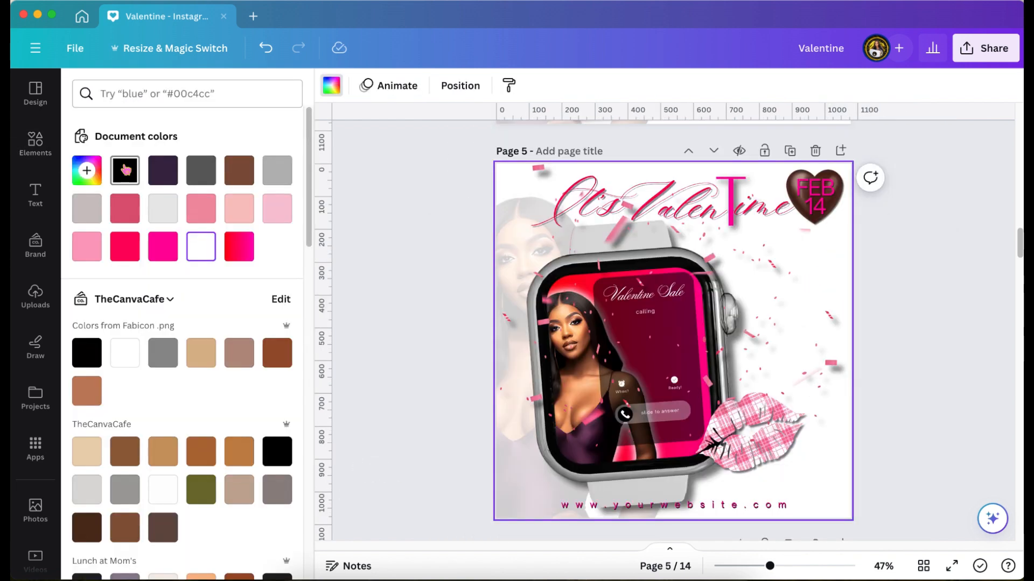
- Try black, light pink #f7c6d5, purple, violet #5e17eb, a pastel gradient, yellow and lime green as page 5's background
{"action": "left_click", "coordinate": [125, 170]}
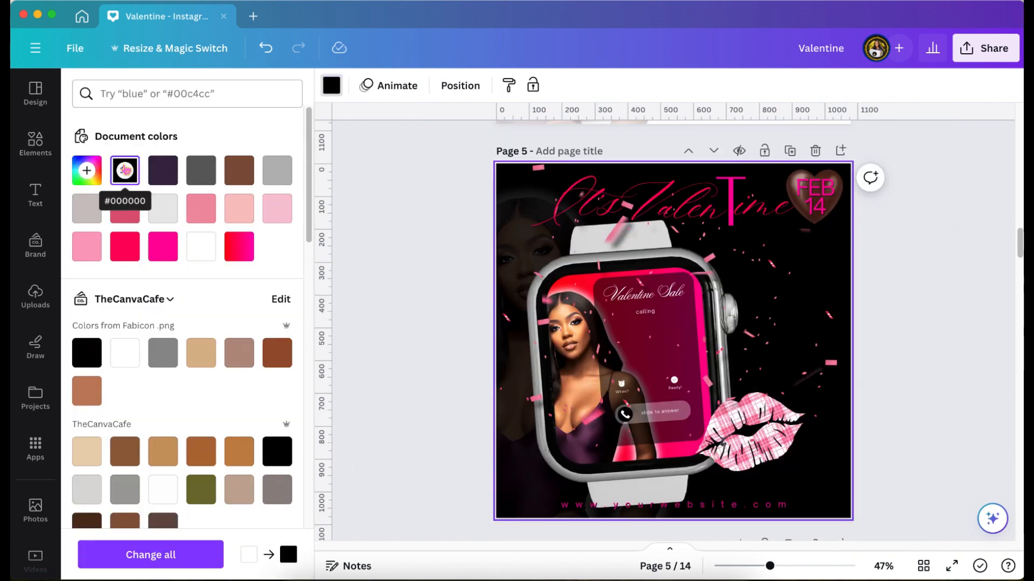
{"action": "left_click", "coordinate": [286, 215]}
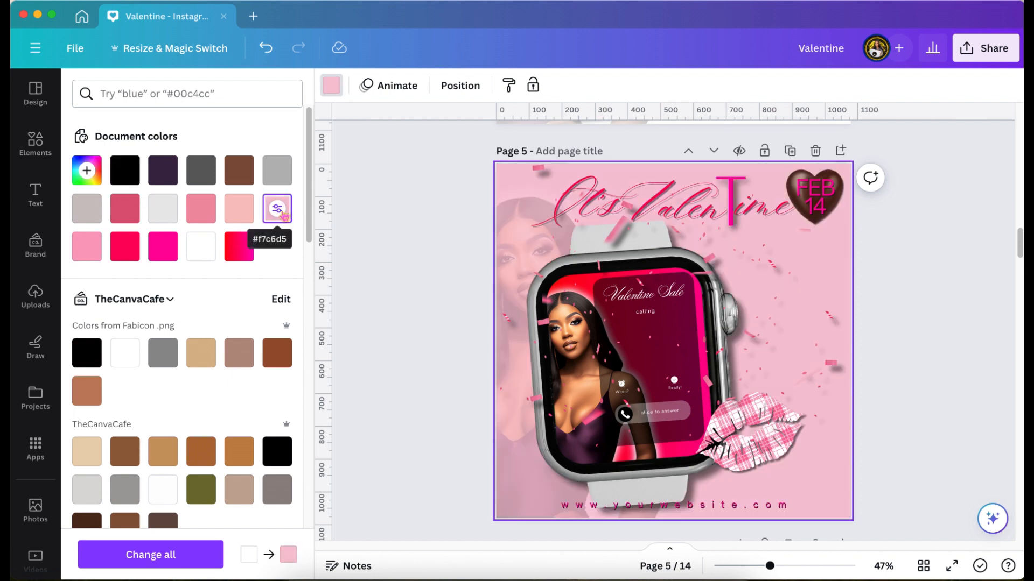
{"action": "left_click", "coordinate": [167, 355]}
{"action": "scroll", "coordinate": [173, 350], "scroll_direction": "down", "scroll_amount": 10}
{"action": "left_click", "coordinate": [239, 244]}
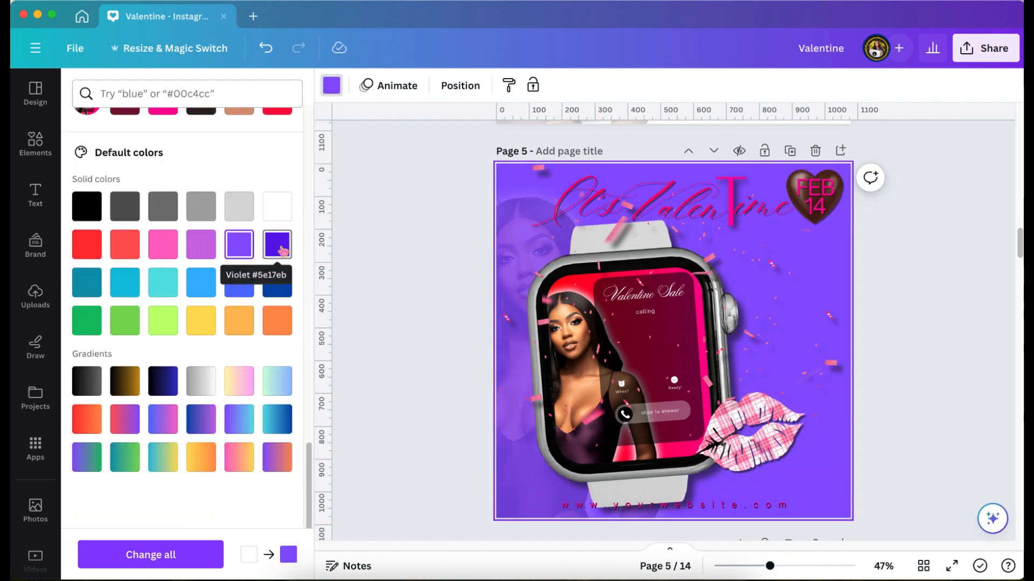
{"action": "left_click", "coordinate": [277, 243]}
{"action": "left_click", "coordinate": [239, 381]}
{"action": "left_click", "coordinate": [200, 322]}
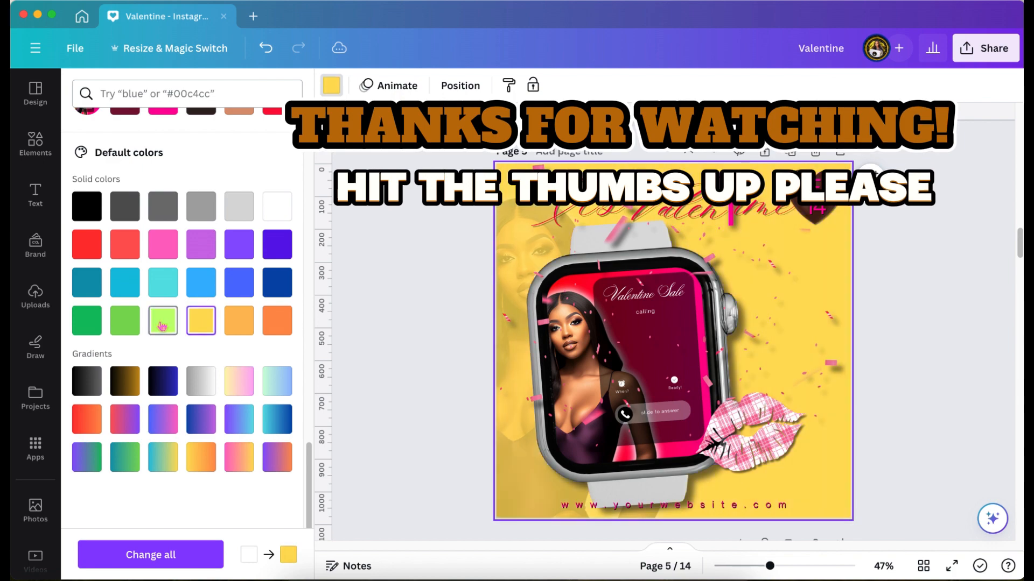
{"action": "left_click", "coordinate": [163, 320]}
- Set page 5's background to the custom dark gray #1B1B1B
{"action": "scroll", "coordinate": [237, 253], "scroll_direction": "up", "scroll_amount": 10}
{"action": "left_click", "coordinate": [239, 246]}
{"action": "left_click", "coordinate": [234, 249]}
{"action": "left_click", "coordinate": [81, 300]}
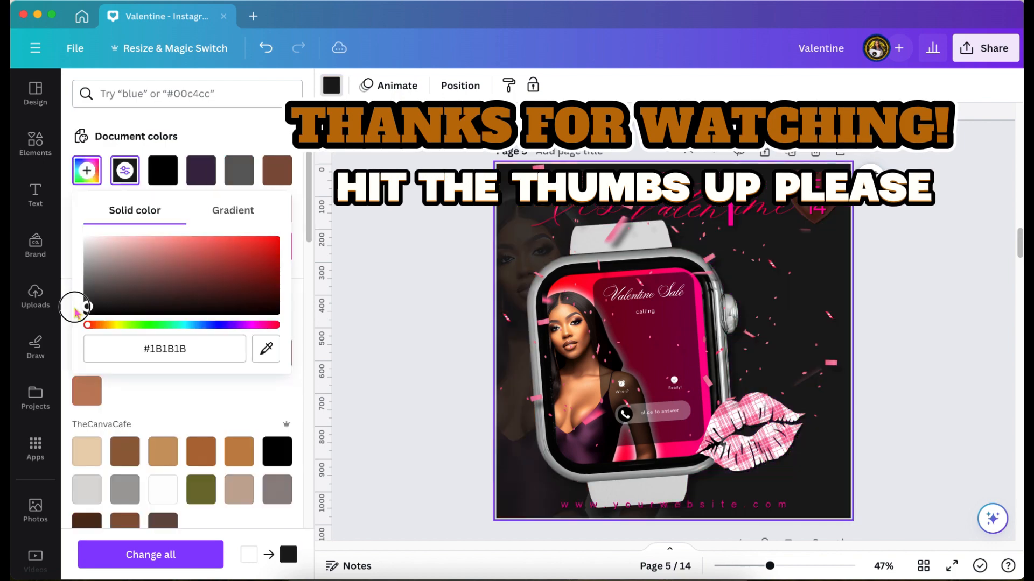